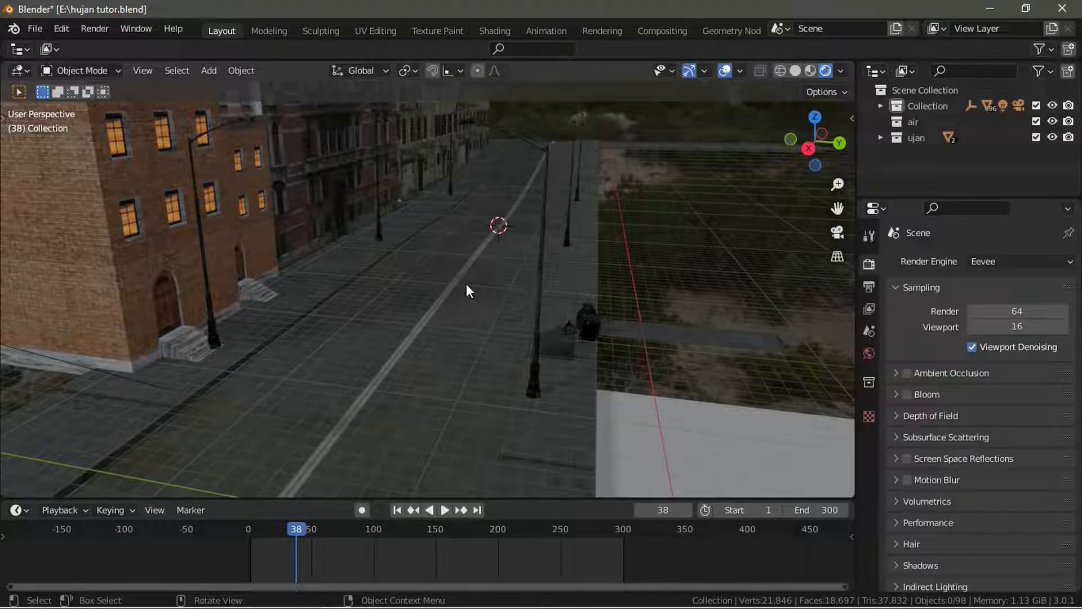
Step: Switch the viewport to solid shading and add a mesh plane to the street scene
scroll(466, 283, down, 5)
key(z)
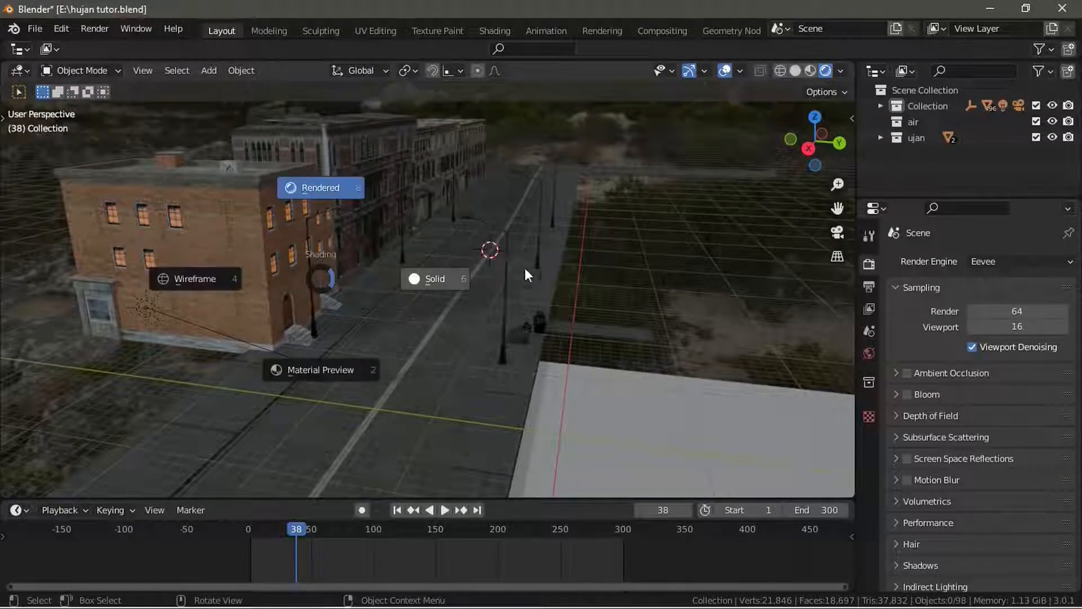
click(490, 269)
key(shift+a)
click(597, 258)
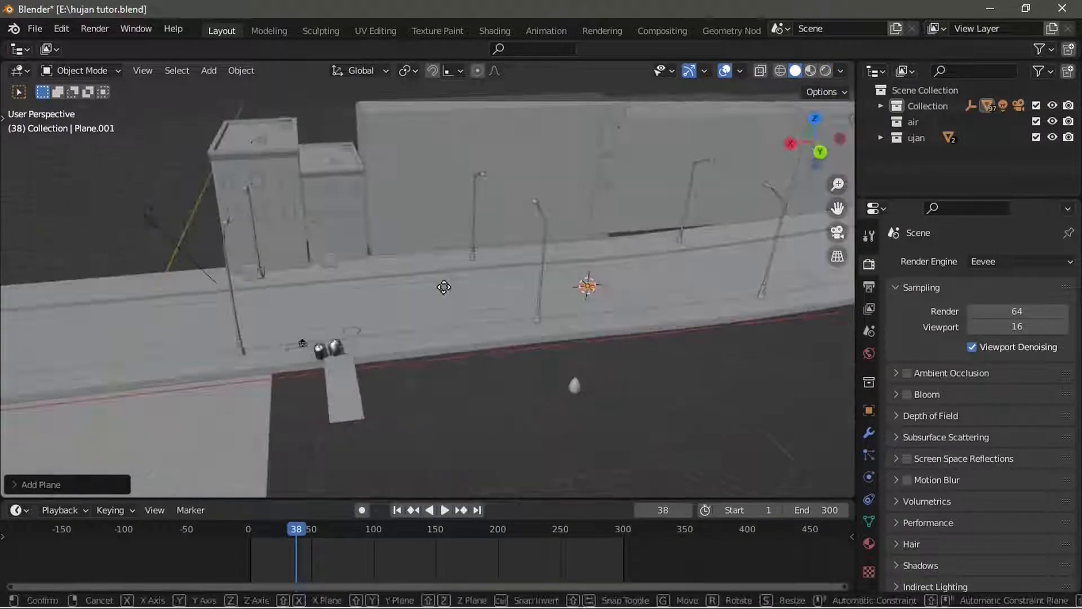
Step: Raise the plane about 15 m along Z and shift it along X towards the corner building
key(g)
key(z)
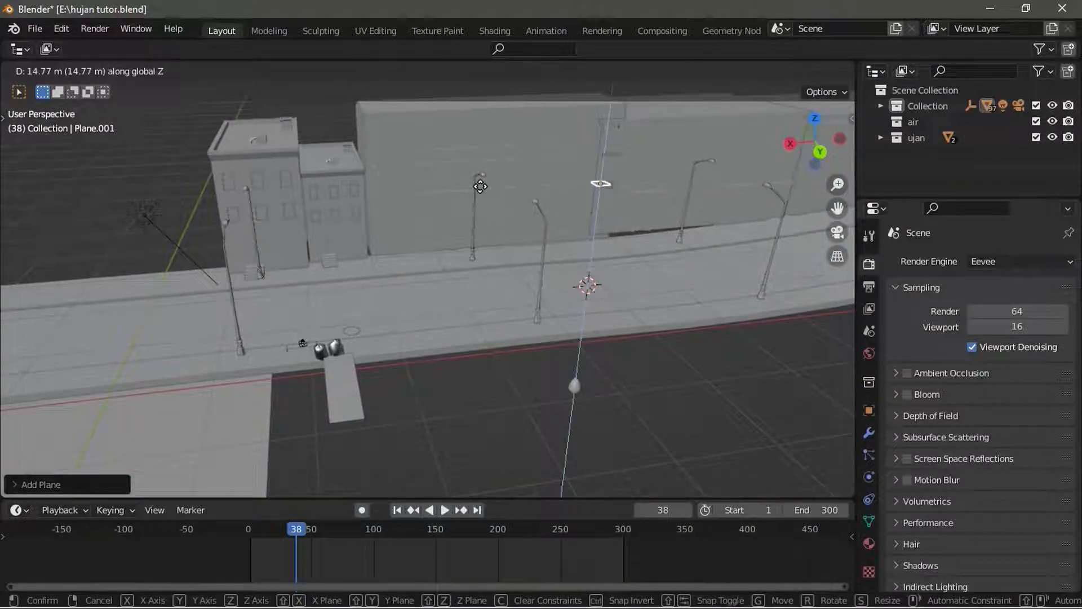
click(480, 187)
key(g)
key(x)
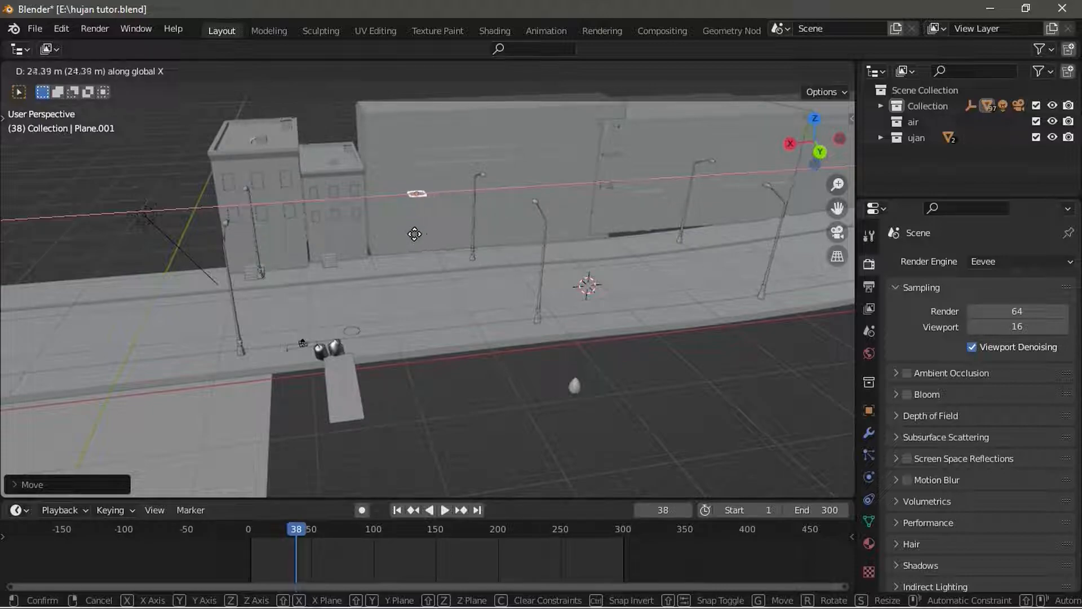
click(379, 248)
Step: Enlarge the plane's mesh in Edit Mode to about 8.6 times its size
middle_drag(379, 249, 507, 282)
key(s)
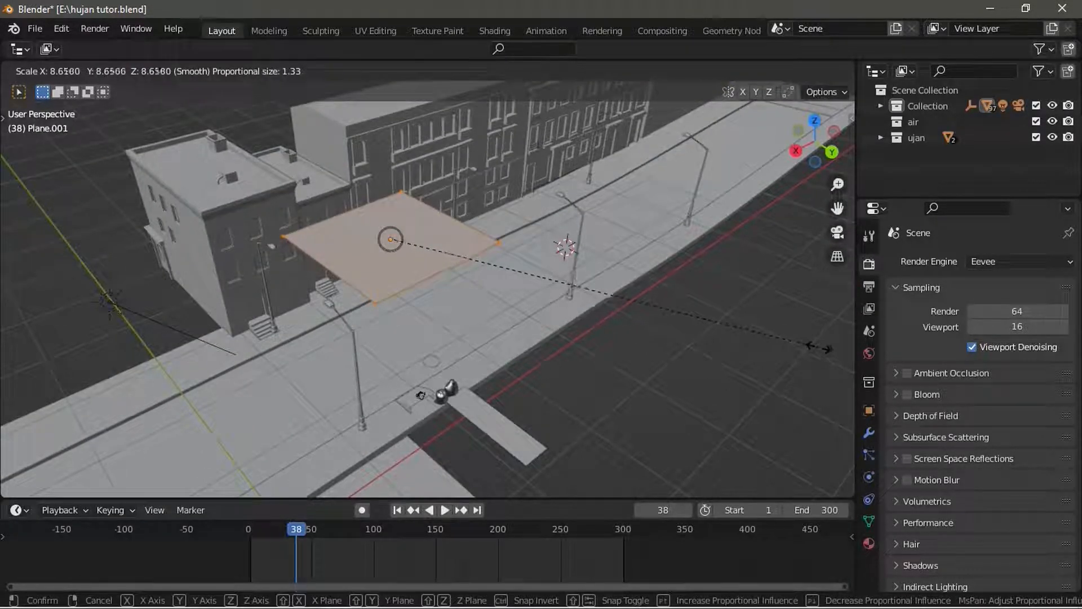
click(805, 337)
key(Tab)
Step: Nudge the enlarged plane slightly along the X axis above the street
middle_drag(399, 295, 415, 434)
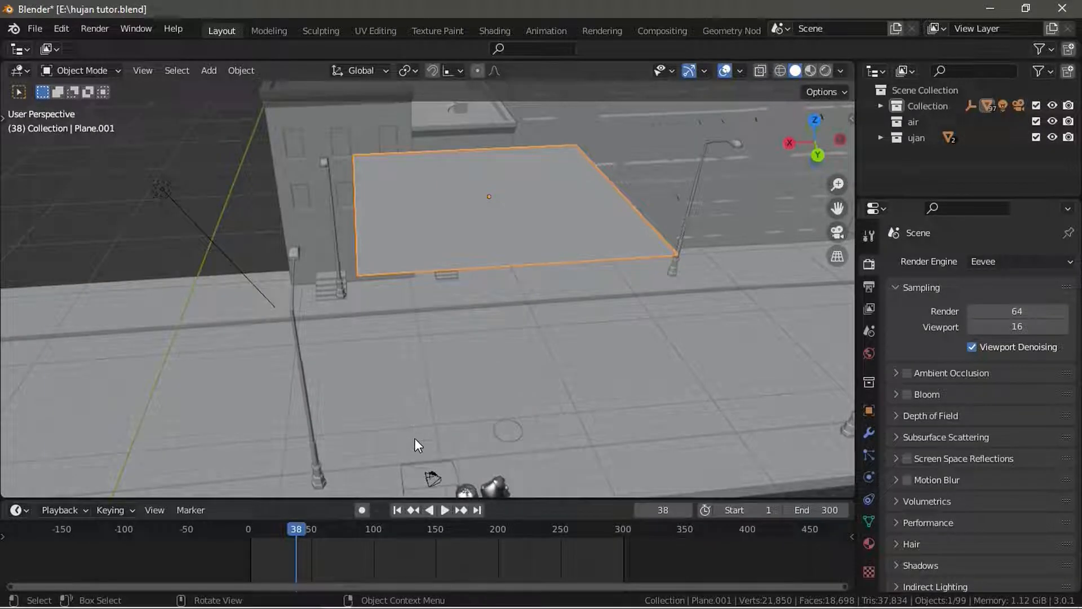
middle_drag(544, 310, 508, 314)
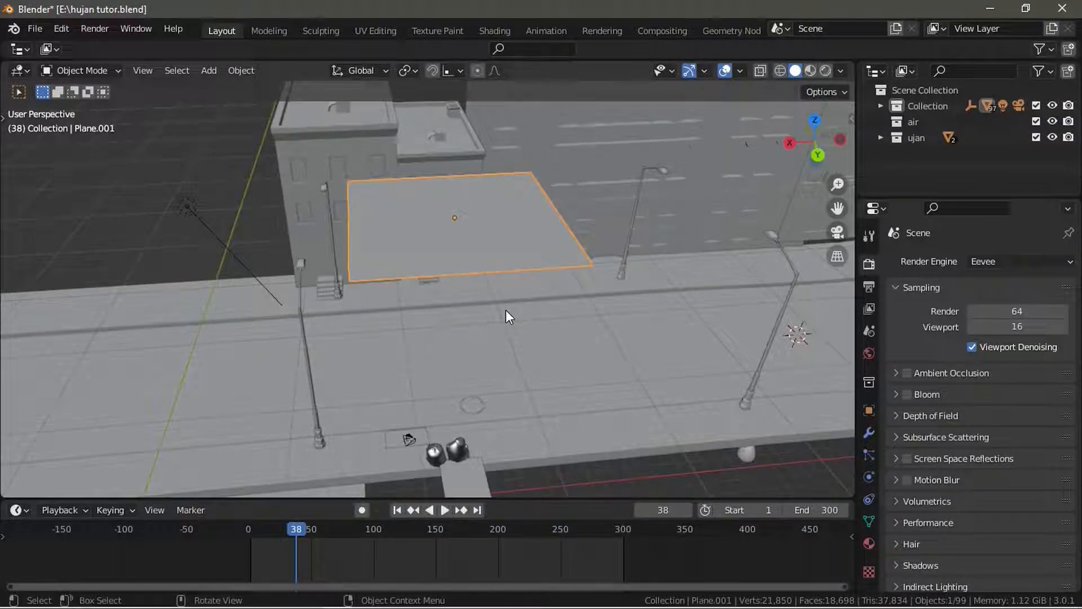
key(g)
key(x)
click(526, 324)
Step: Stretch the plane along the X axis, scaling its mesh in Edit Mode
key(s)
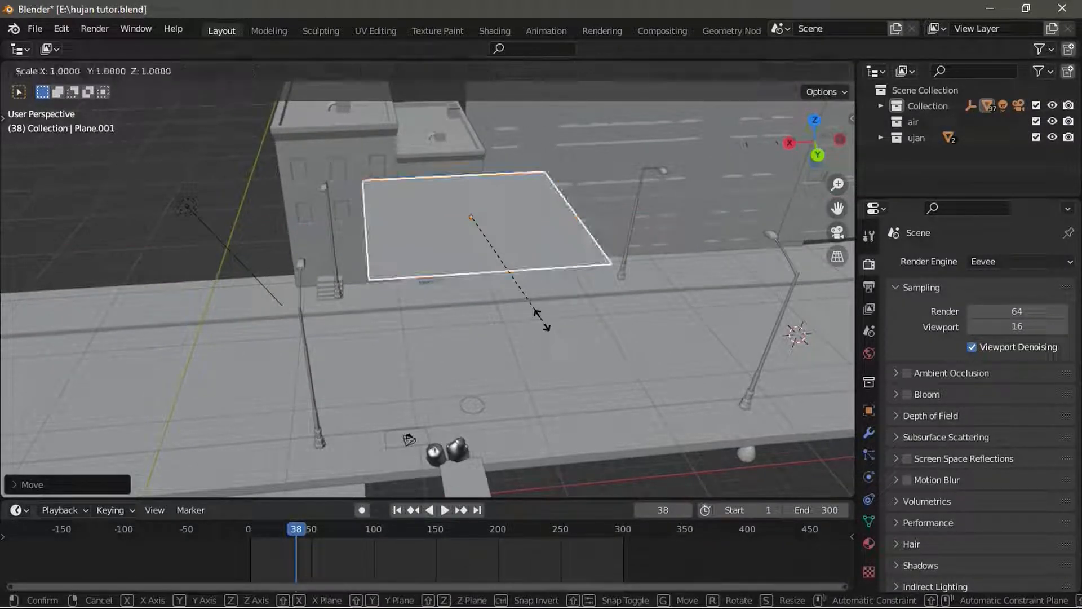
key(x)
click(636, 321)
key(Tab)
key(s)
key(x)
click(699, 326)
Step: Reposition the stretched plane along X and adjust its height along Z to about the tops of the street lamps
key(Tab)
key(g)
key(x)
click(539, 325)
scroll(395, 316, down, 5)
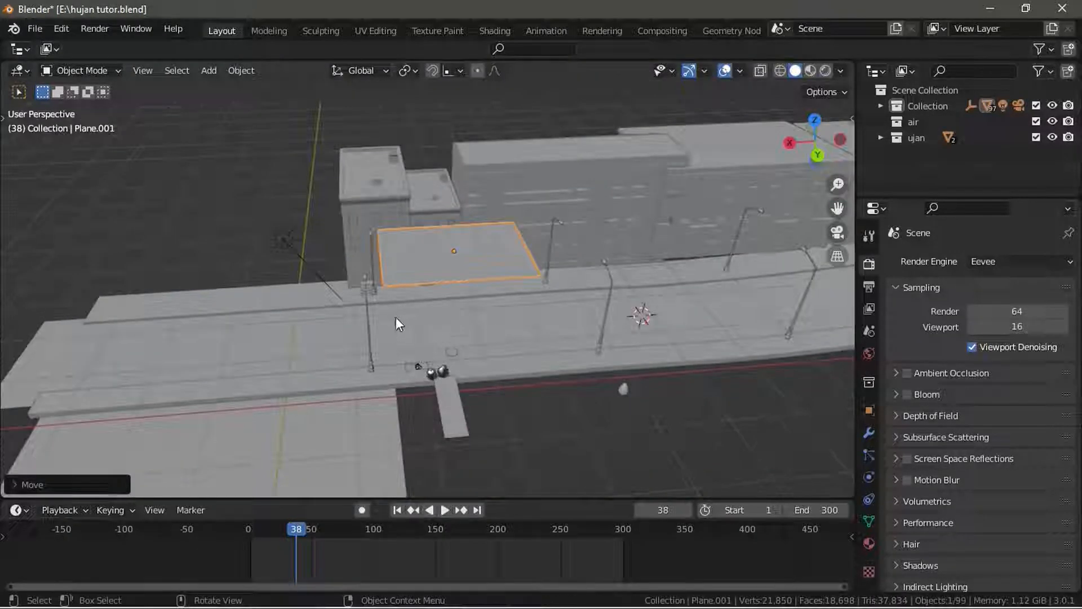
scroll(461, 328, up, 4)
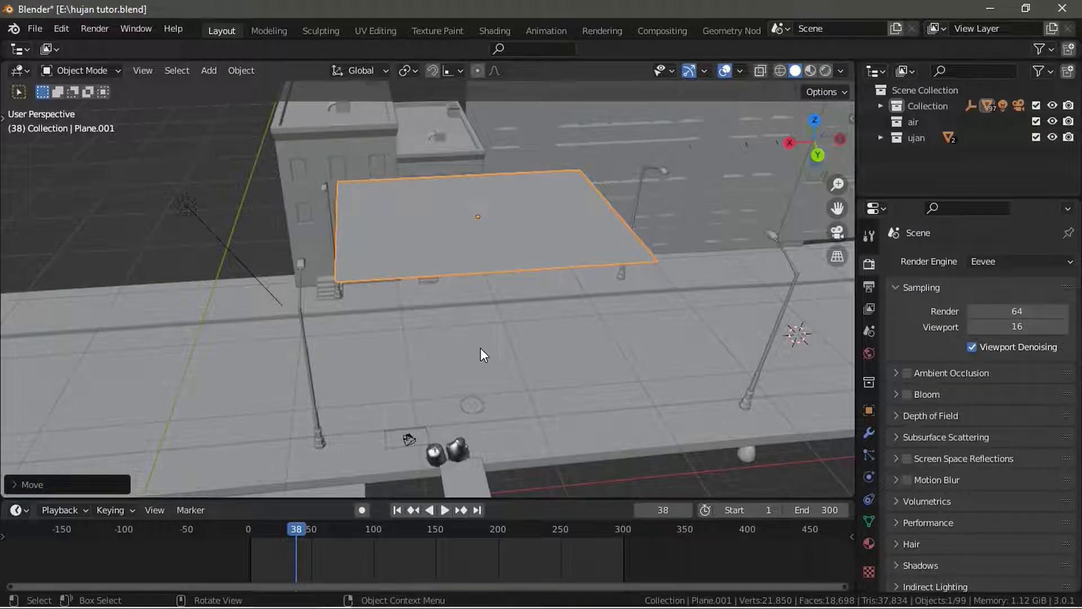
middle_drag(481, 350, 485, 327)
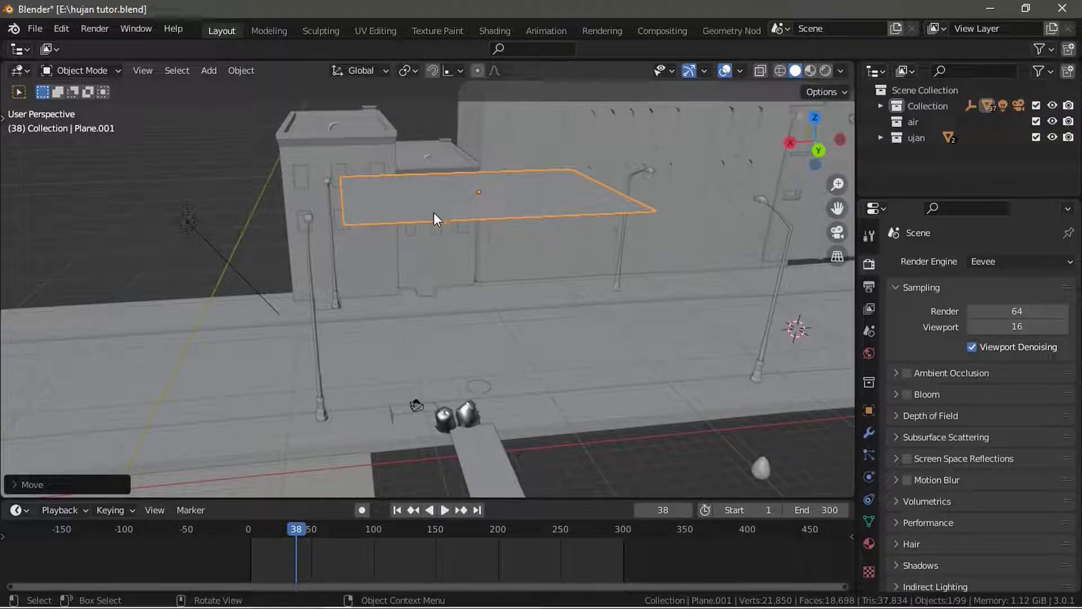
middle_drag(482, 241, 553, 194)
key(g)
key(z)
click(552, 197)
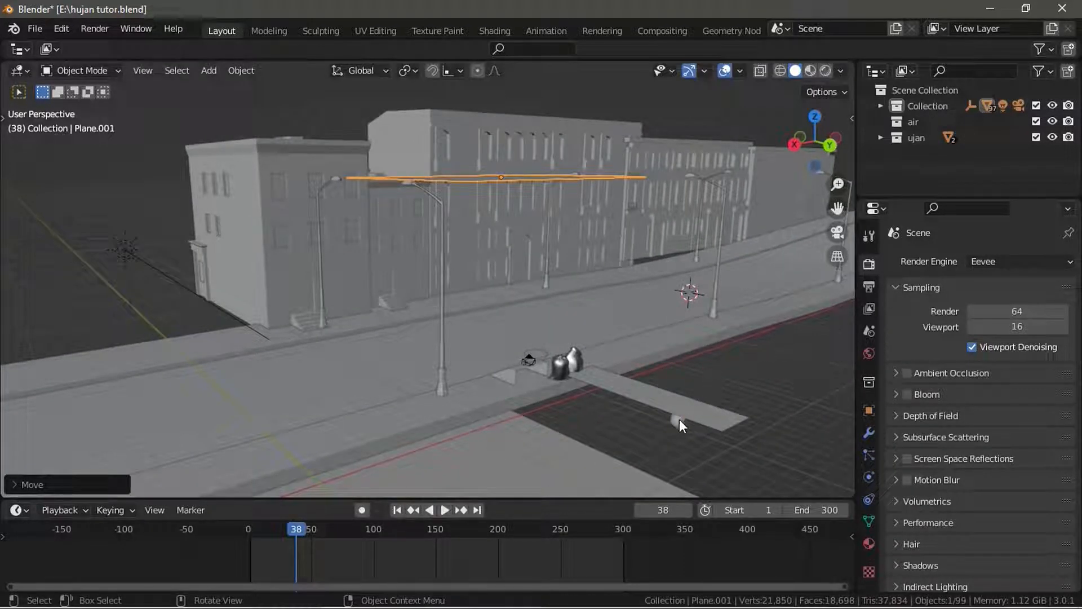
Step: Delete the old drop-shaped object below the street and add an ico sphere
key(x)
click(659, 384)
key(shift+a)
mouse_move(580, 302)
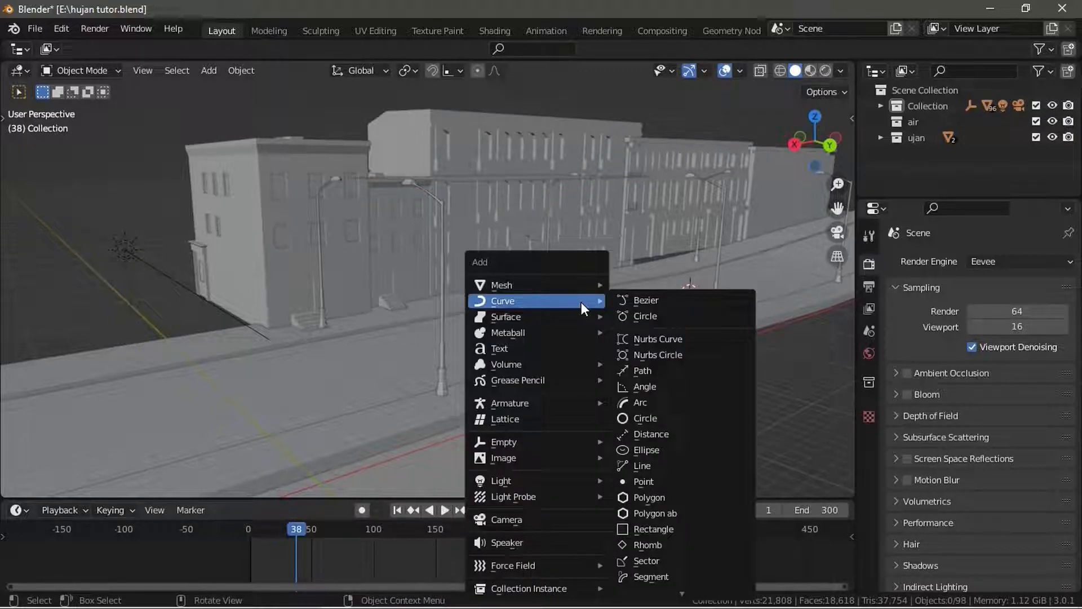
mouse_move(563, 286)
click(649, 349)
Step: Move the ico sphere about 20 m down along Z, below the street
shift+middle_drag(643, 347, 523, 277)
shift+middle_drag(558, 203, 461, 239)
key(g)
key(z)
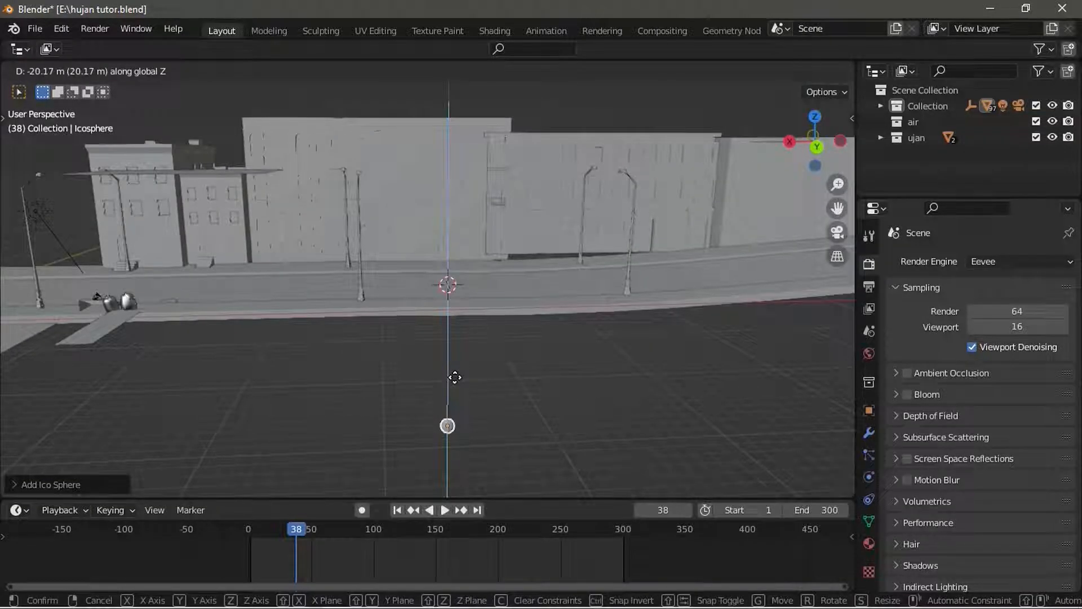
click(448, 383)
Step: Pull the ico sphere's top vertex up along Z with proportional editing to form a teardrop shape
shift+middle_drag(447, 381, 411, 221)
scroll(410, 225, up, 5)
middle_drag(445, 265, 259, 287)
shift+middle_drag(693, 320, 364, 224)
scroll(364, 224, up, 3)
key(Tab)
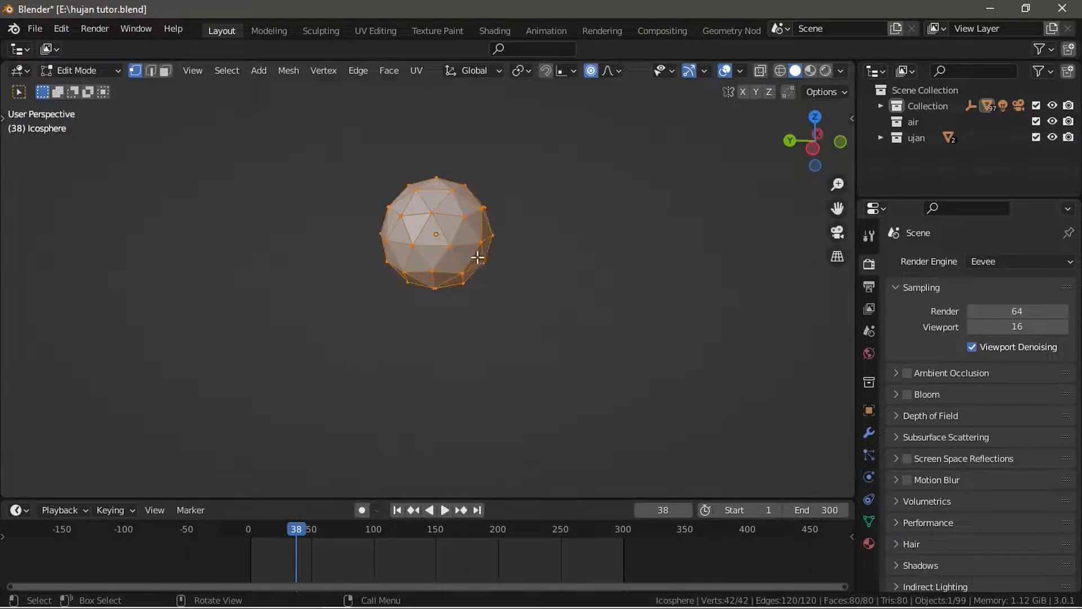
middle_drag(477, 258, 470, 243)
click(452, 219)
key(o)
key(o)
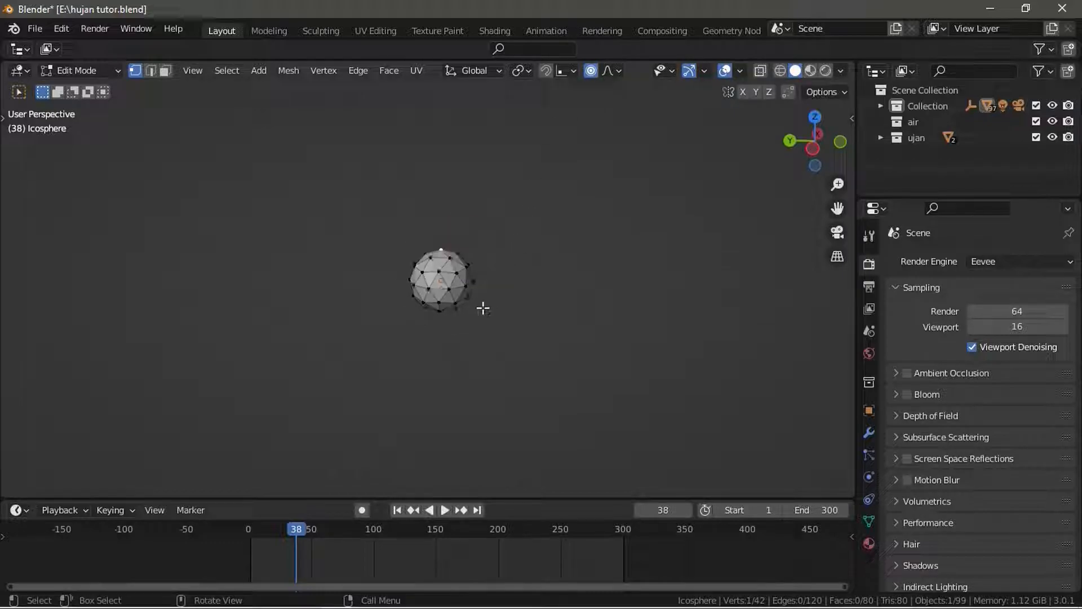
key(g)
key(z)
scroll(480, 282, up, 2)
click(481, 282)
key(Tab)
Step: Apply smooth shading to the teardrop object
middle_drag(476, 271, 495, 252)
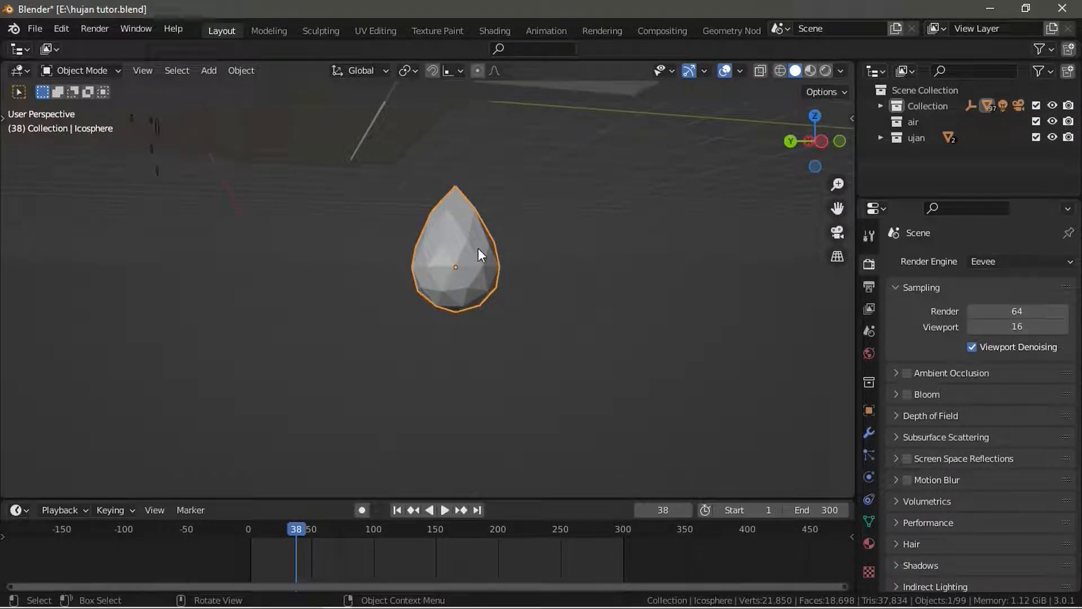
right_click(478, 250)
click(437, 249)
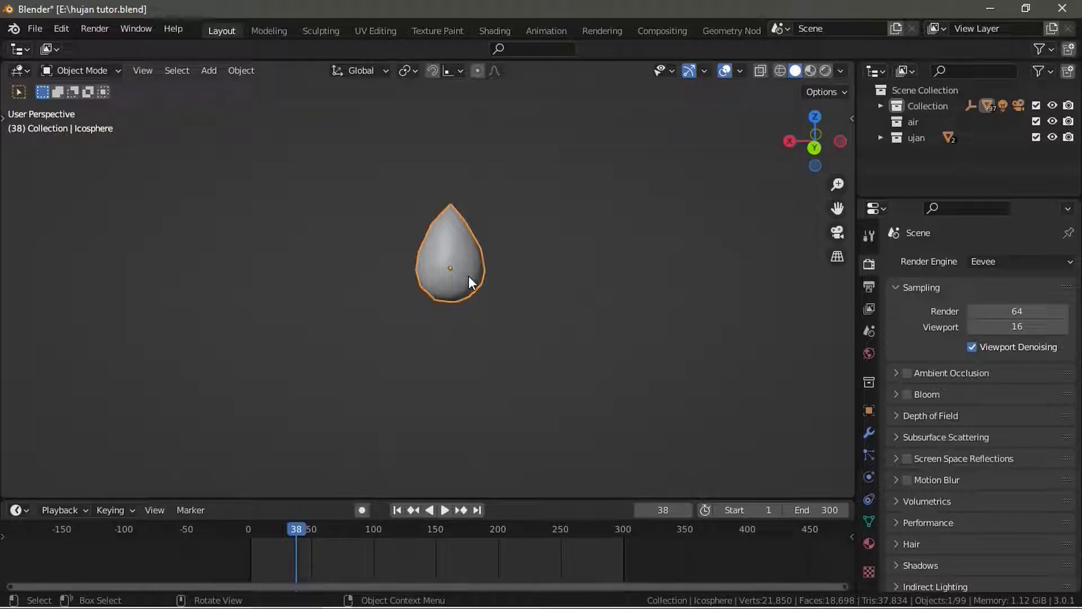
Step: Switch the viewport to material preview and create a new material for the teardrop
key(z)
click(510, 290)
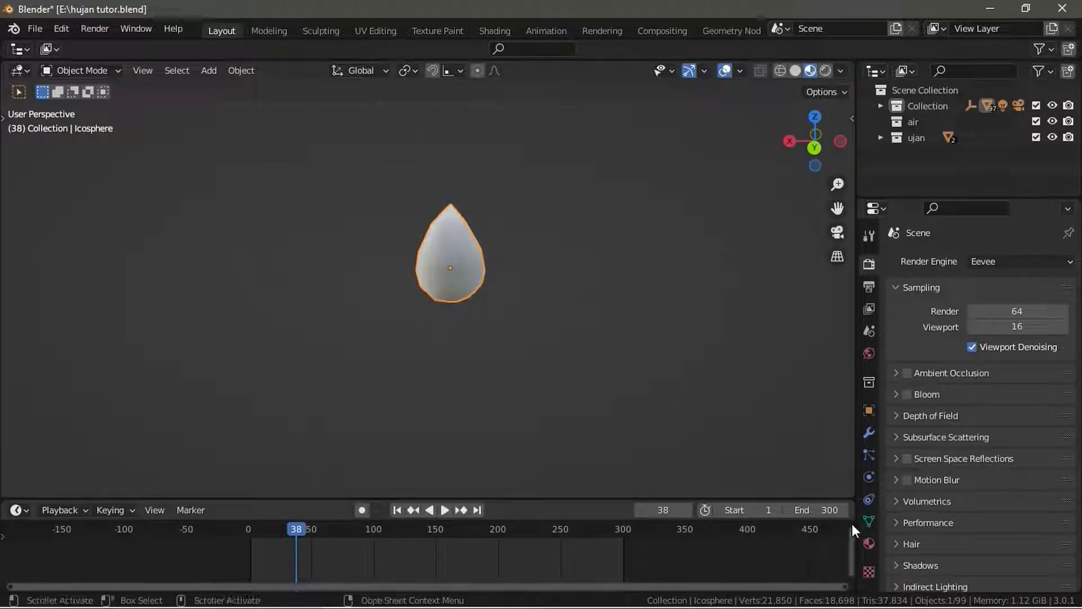
click(868, 542)
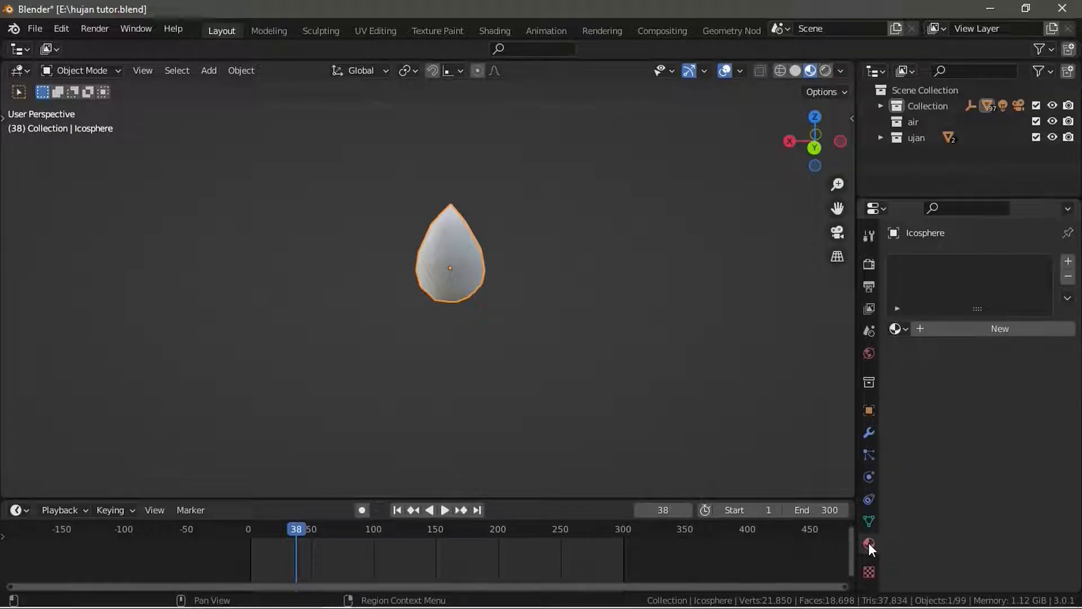
click(955, 334)
Step: Split the 3D viewport and show the teardrop's material nodes in a Shader Editor beside it
drag(861, 71, 629, 72)
click(647, 70)
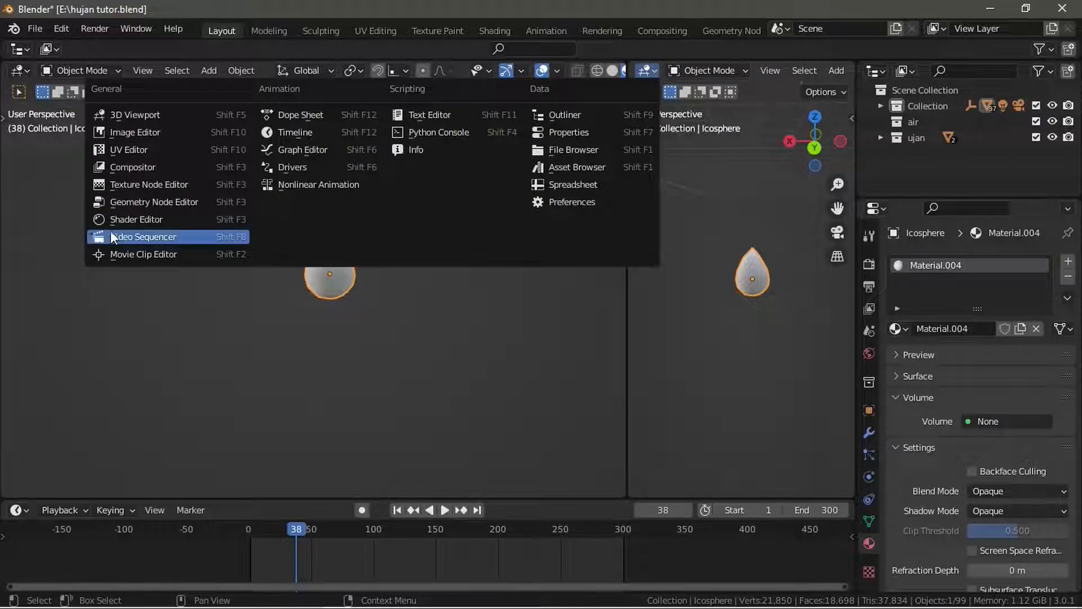
click(138, 219)
drag(630, 325, 529, 325)
middle_drag(710, 317, 543, 394)
middle_drag(644, 304, 562, 325)
scroll(659, 319, up, 6)
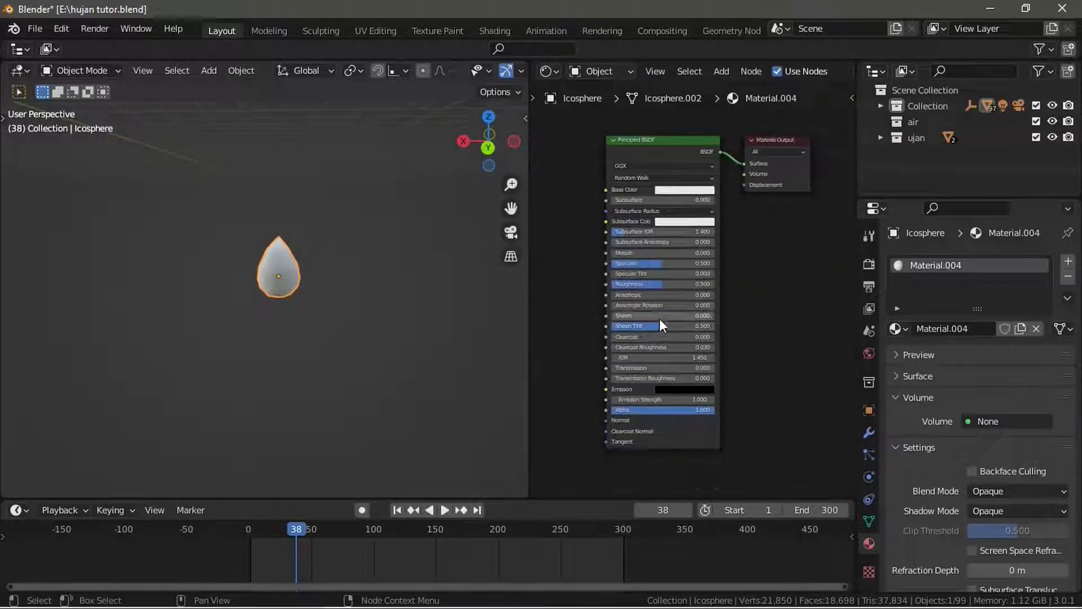
Step: Set the Principled BSDF's Transmission to 1, Roughness to 0 and IOR to 1.333, and close the Shader Editor area
drag(627, 377, 717, 376)
drag(651, 284, 514, 295)
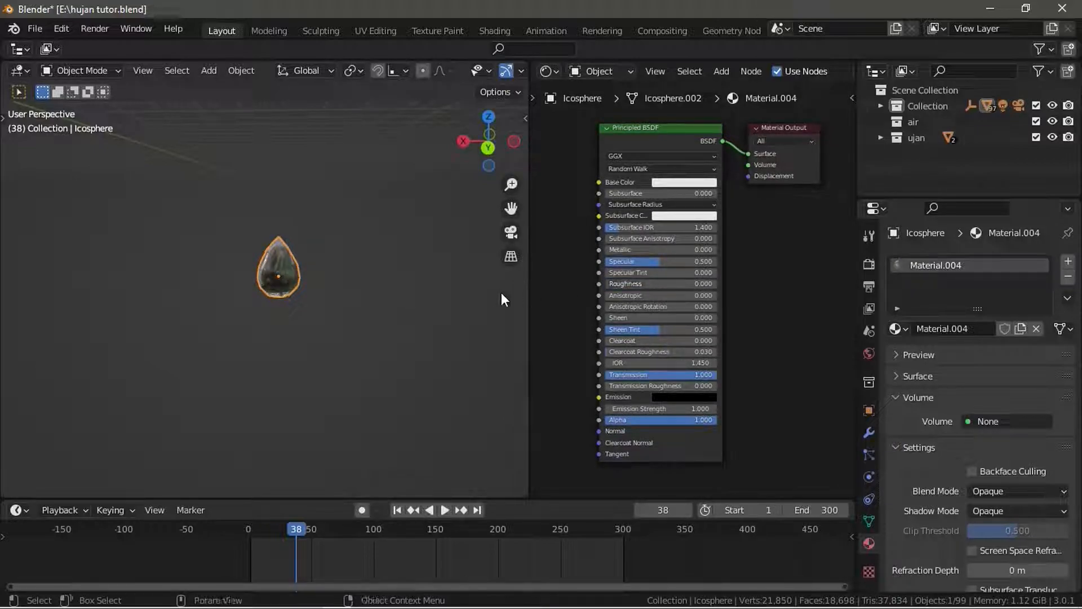
click(667, 363)
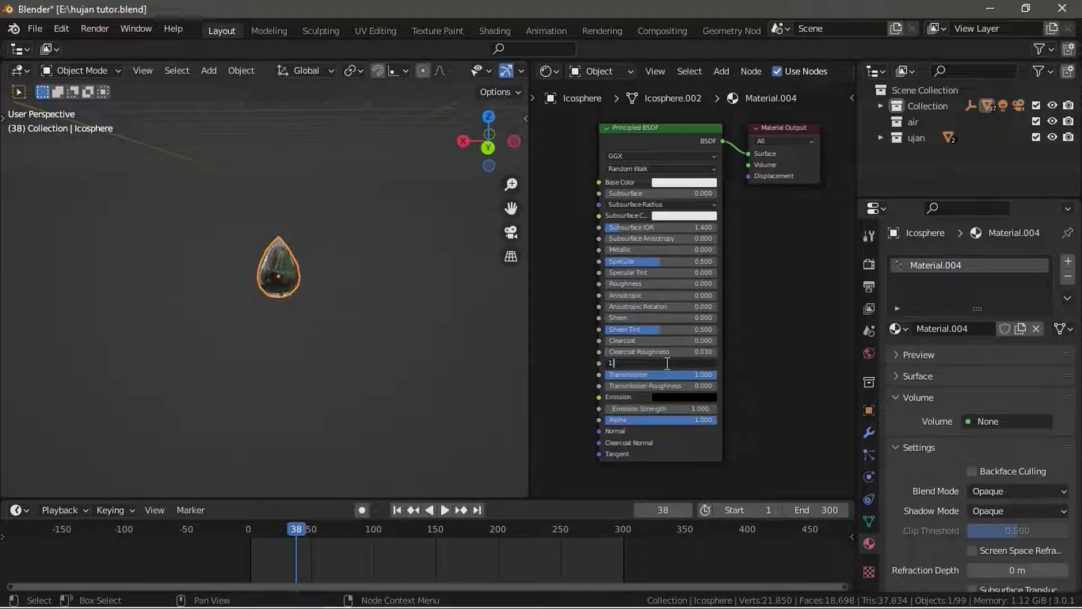
key(Return)
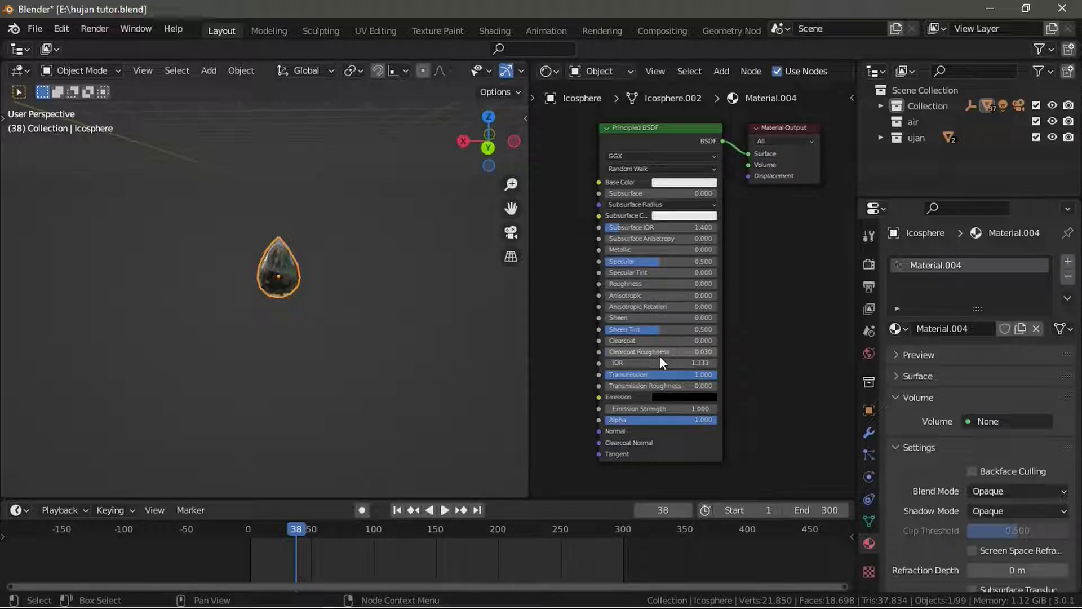
right_click(530, 290)
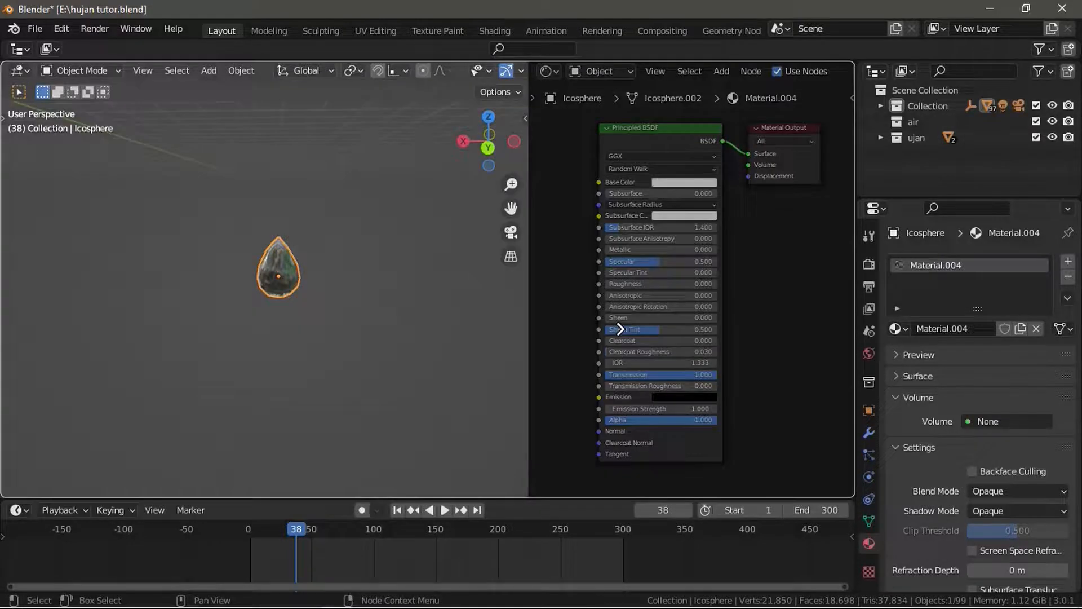
click(617, 322)
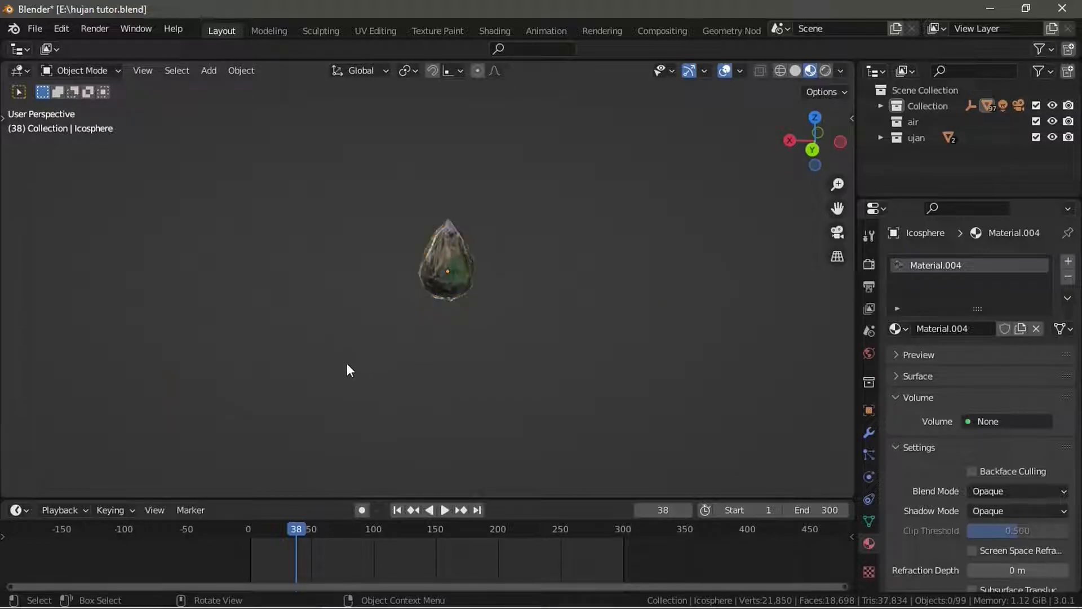
Step: Add an emitter particle system to the elevated plane above the street
key(KP_Divide)
click(462, 177)
middle_drag(435, 185, 727, 414)
click(382, 176)
click(569, 248)
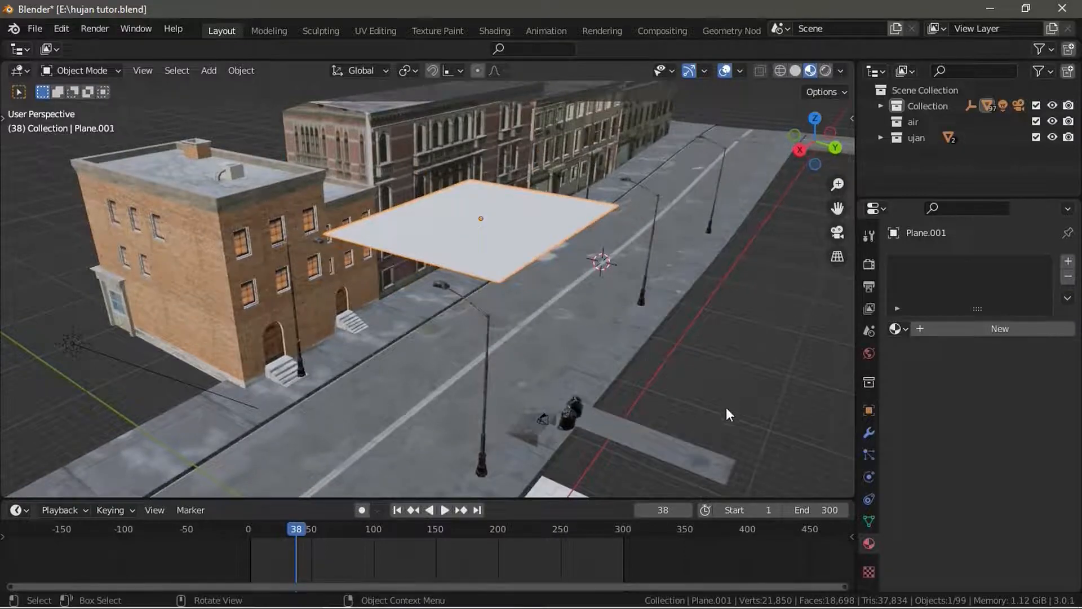
click(868, 453)
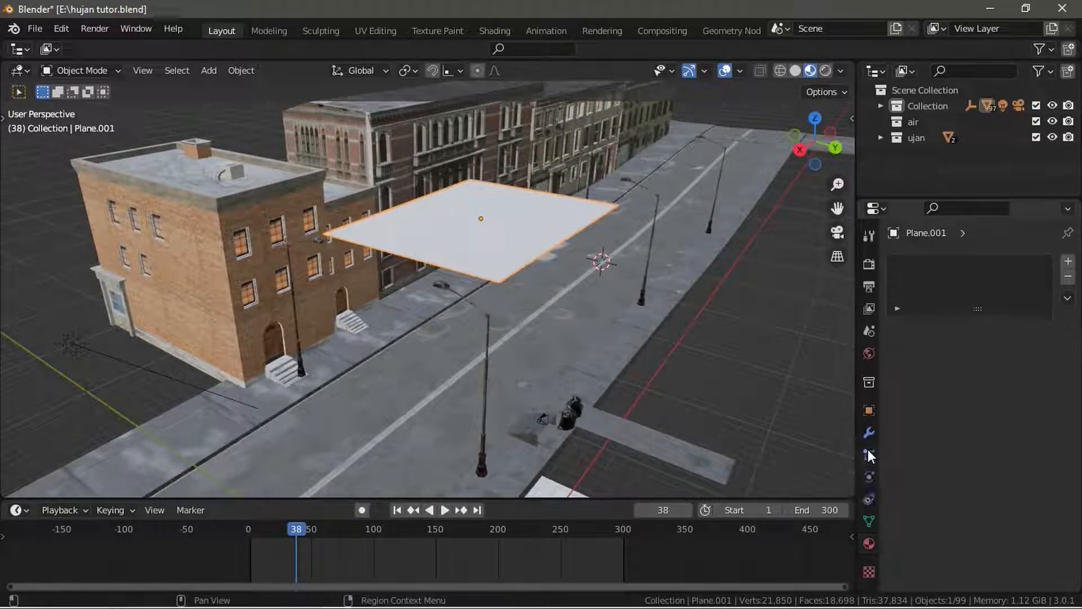
click(1066, 264)
scroll(969, 289, down, 12)
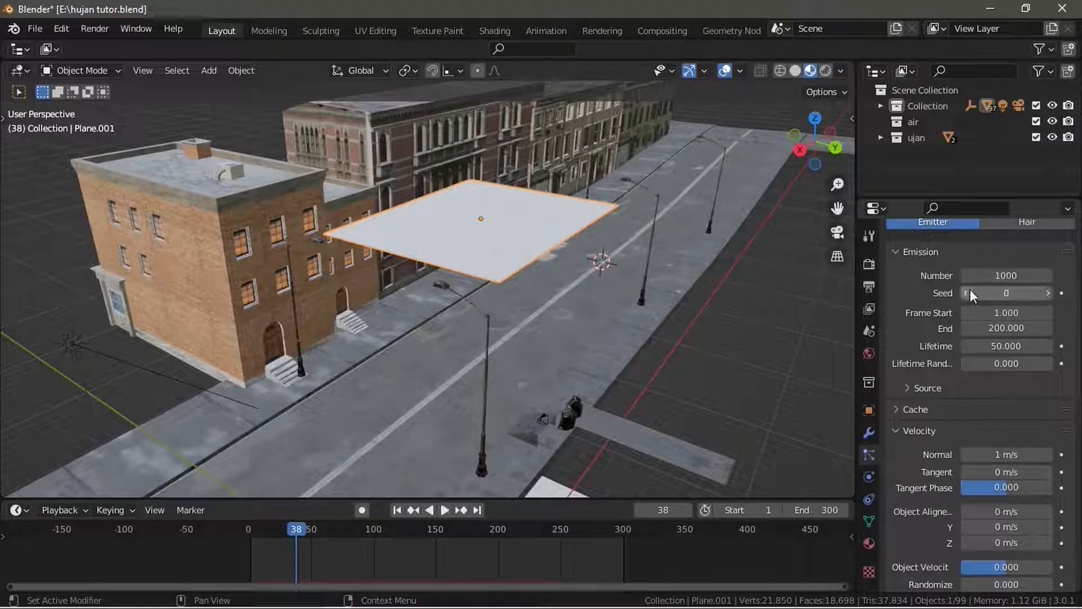
scroll(980, 428, down, 5)
scroll(979, 452, up, 14)
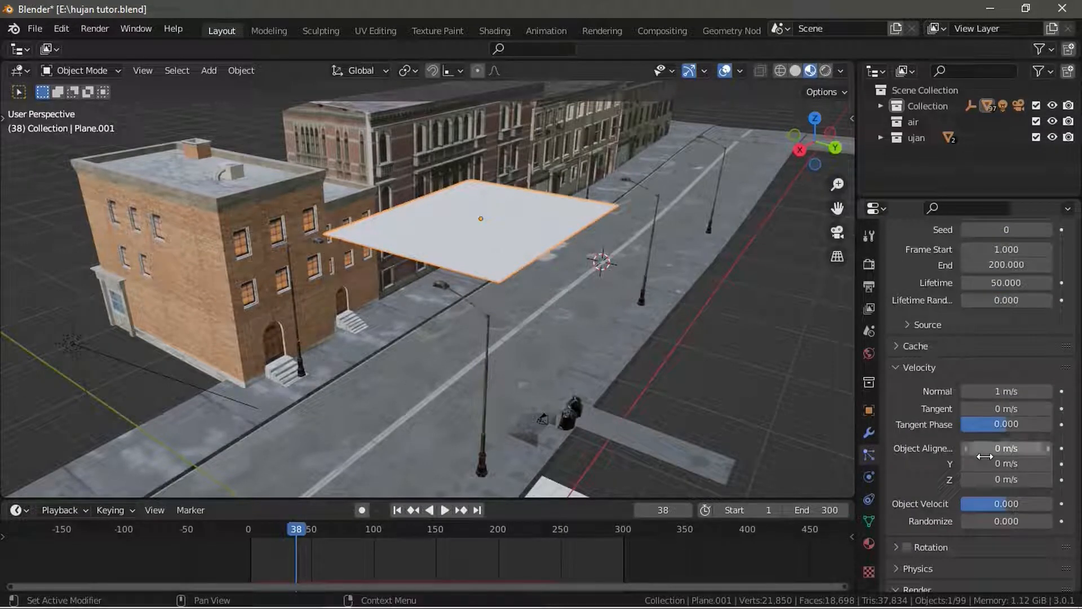
scroll(678, 386, up, 3)
scroll(679, 387, up, 2)
scroll(1043, 395, up, 3)
Step: Play the animation up to frame 171 and examine how the particles fall from the plane
middle_drag(747, 394, 704, 353)
key(space)
scroll(689, 363, down, 4)
scroll(705, 353, up, 3)
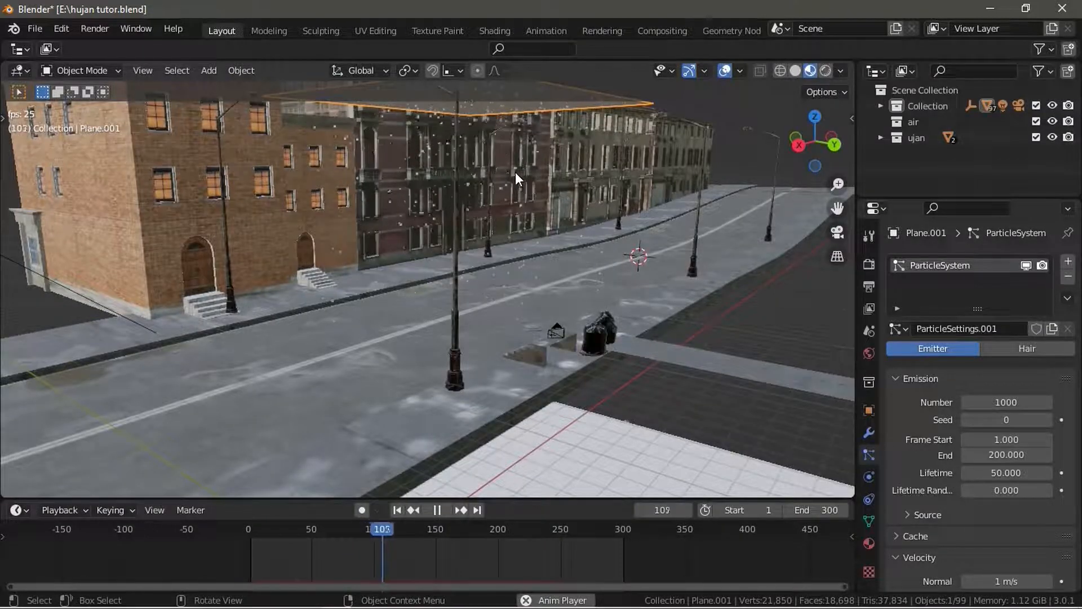
key(space)
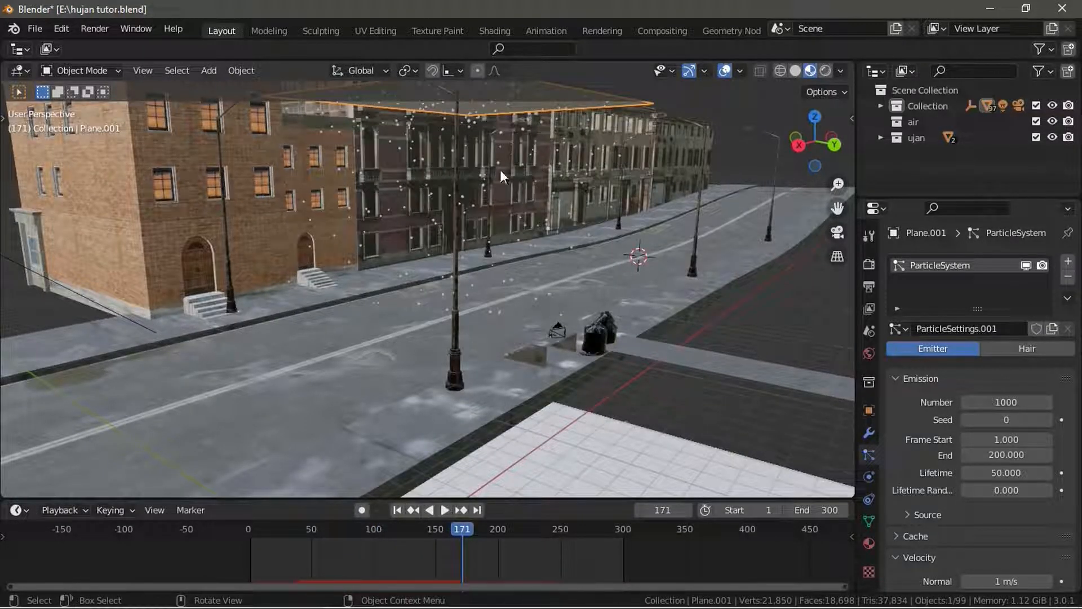
scroll(501, 201, up, 6)
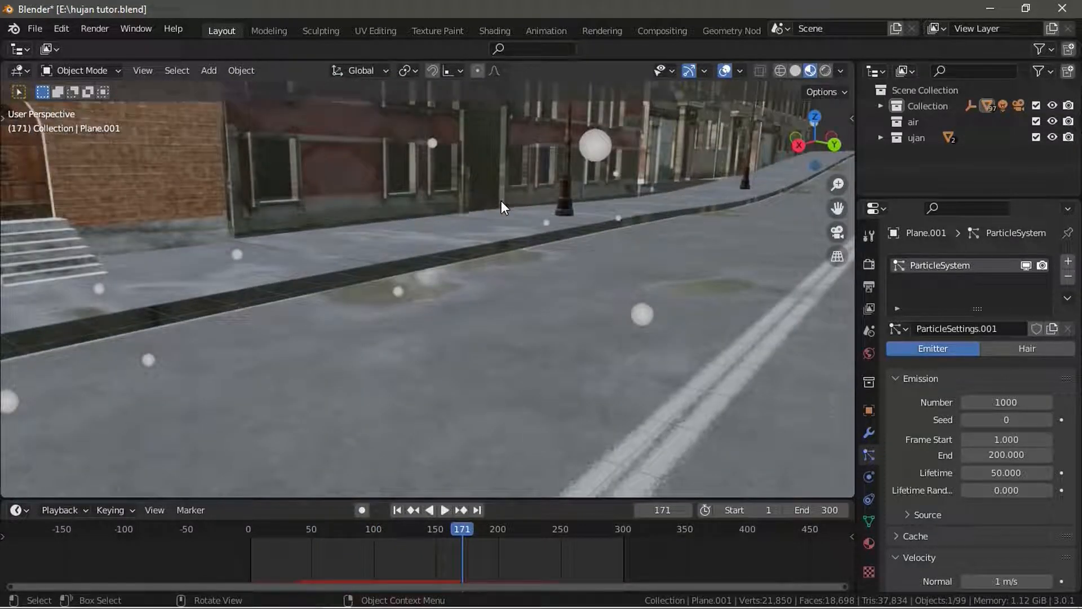
scroll(513, 218, down, 6)
middle_drag(637, 459, 573, 438)
middle_drag(507, 315, 569, 329)
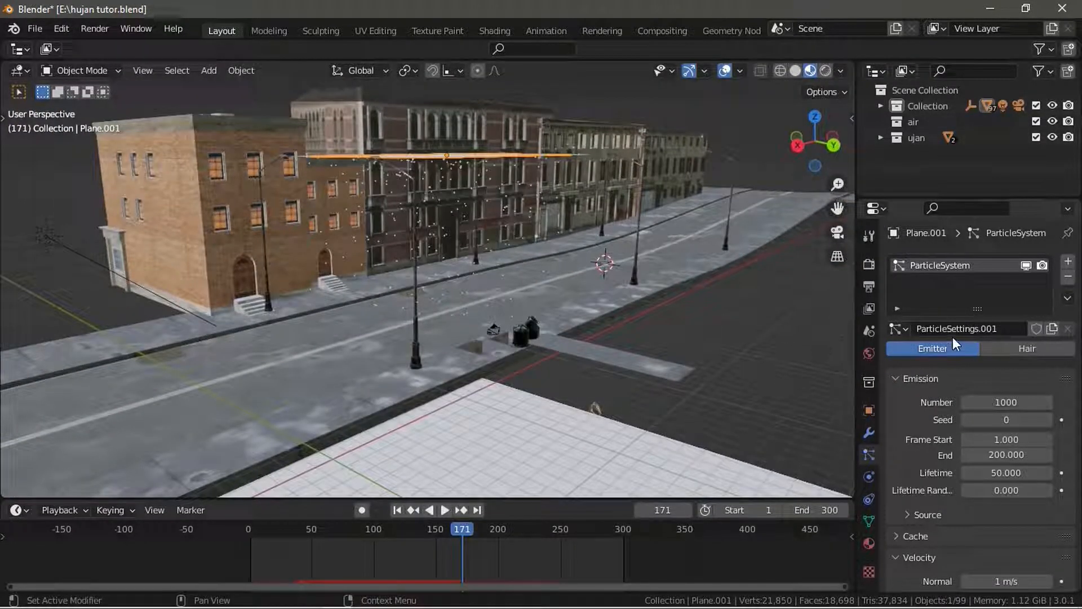
Step: Render the plane's particles as Object and assign the teardrop (Icosphere) as the instance object
scroll(952, 333, down, 4)
scroll(951, 333, down, 8)
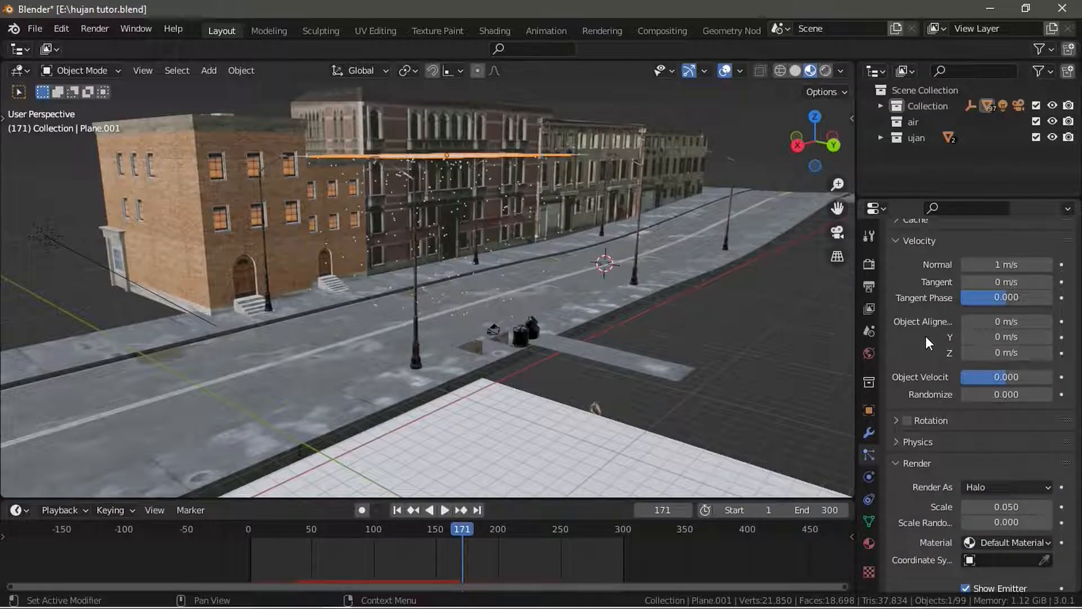
scroll(945, 387, down, 4)
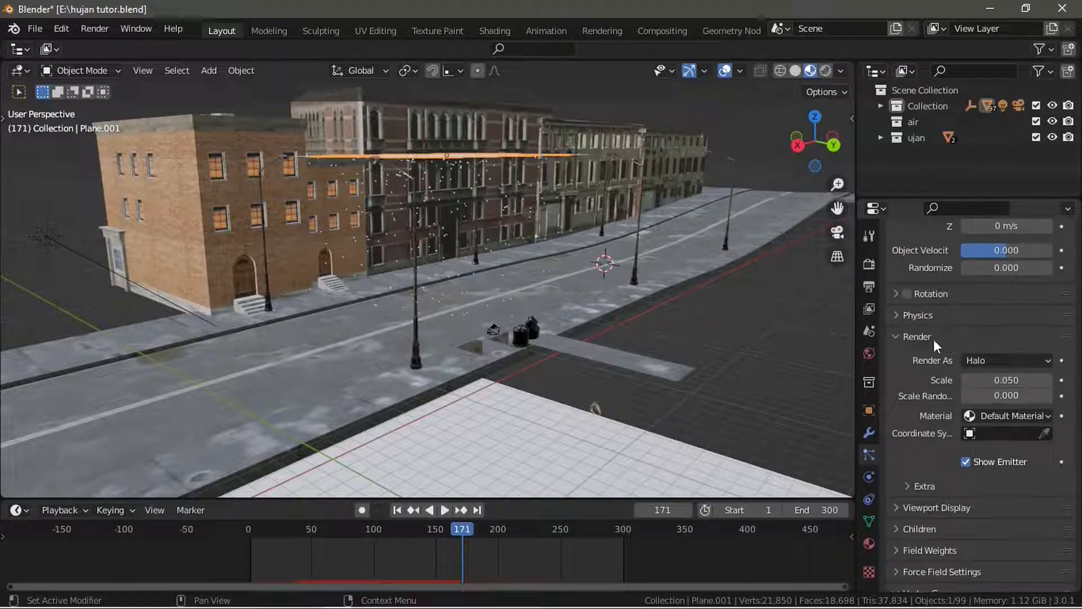
click(988, 359)
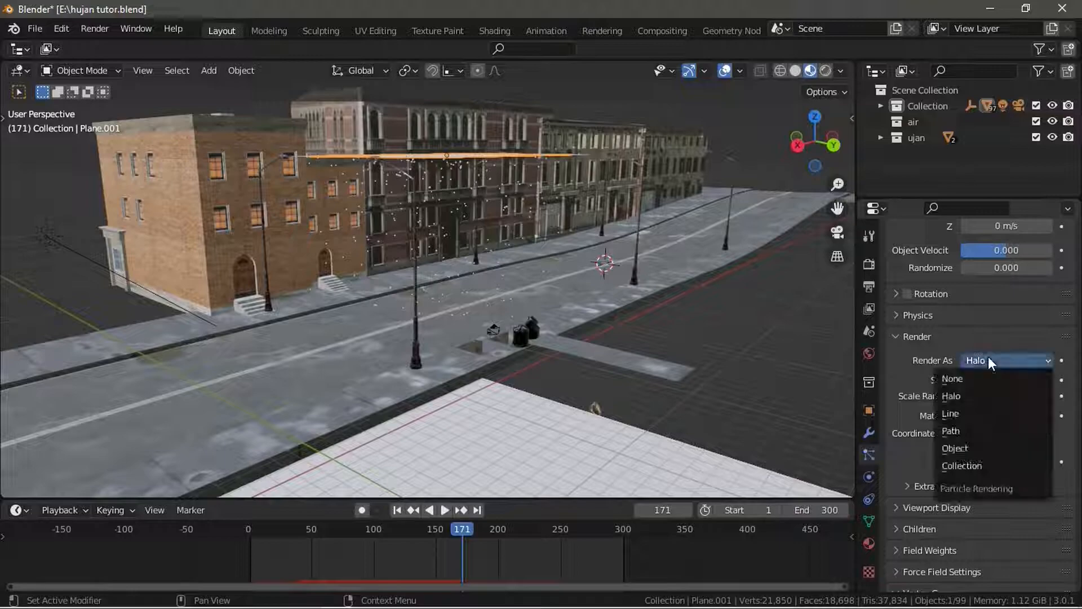
click(961, 446)
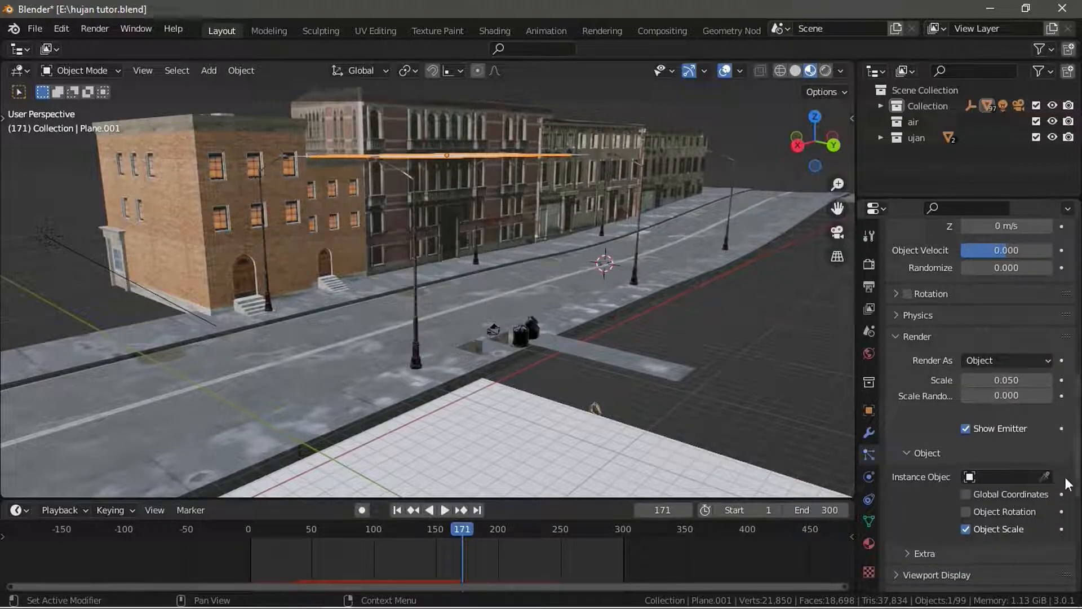
middle_drag(719, 404, 677, 417)
click(1044, 476)
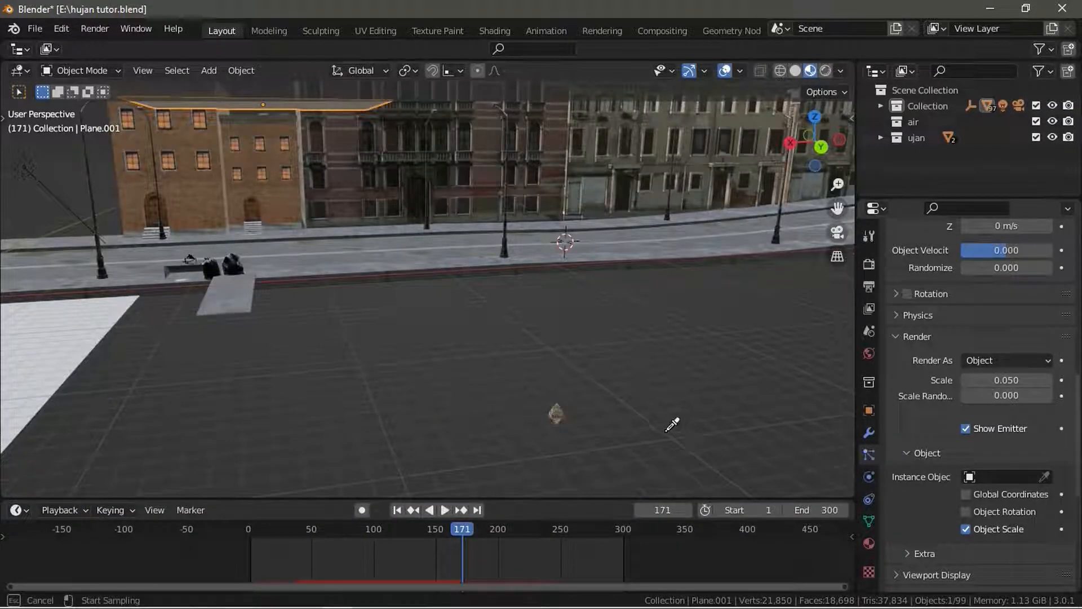
click(557, 416)
Step: Inspect the teardrop particles up close over the street and through the scene camera
shift+middle_drag(395, 281, 518, 323)
scroll(485, 330, up, 5)
scroll(519, 322, up, 3)
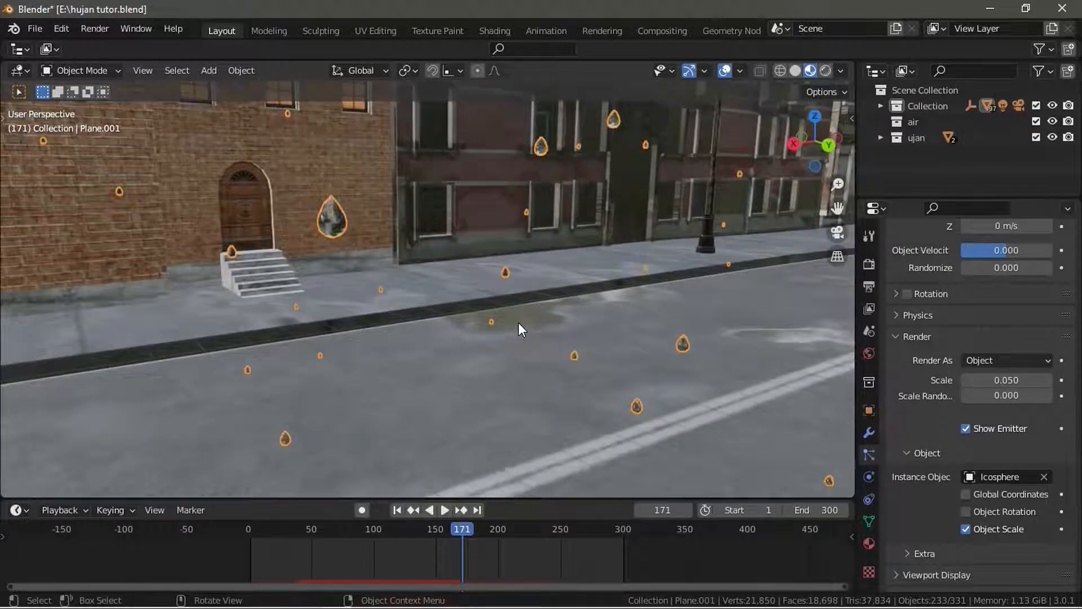
key(KP_0)
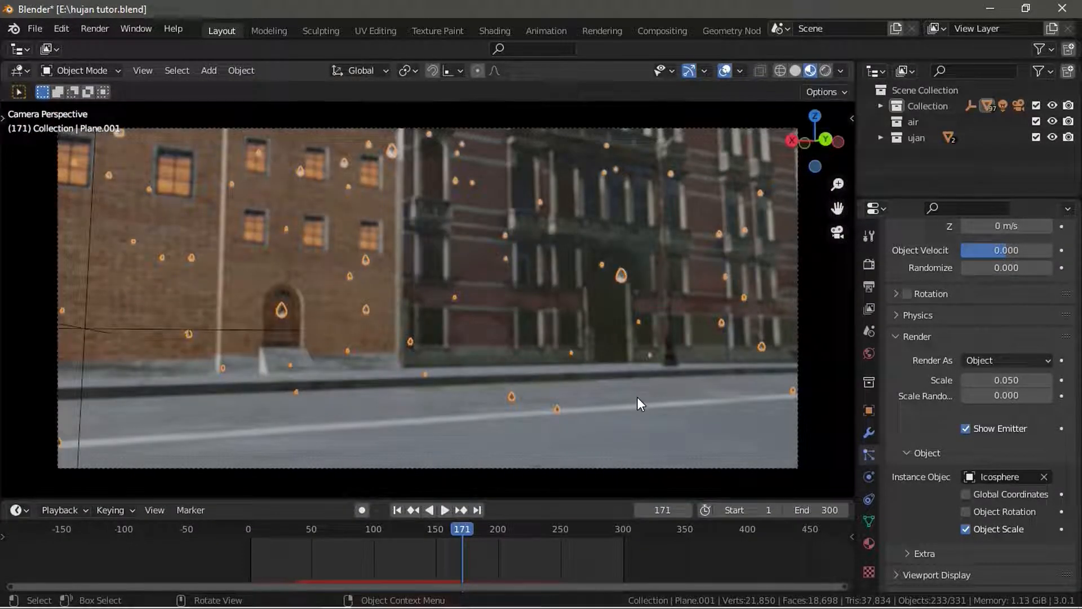
Step: Try a render scale of 0.3 for the teardrop particles
click(1041, 381)
text(0.3)
key(Return)
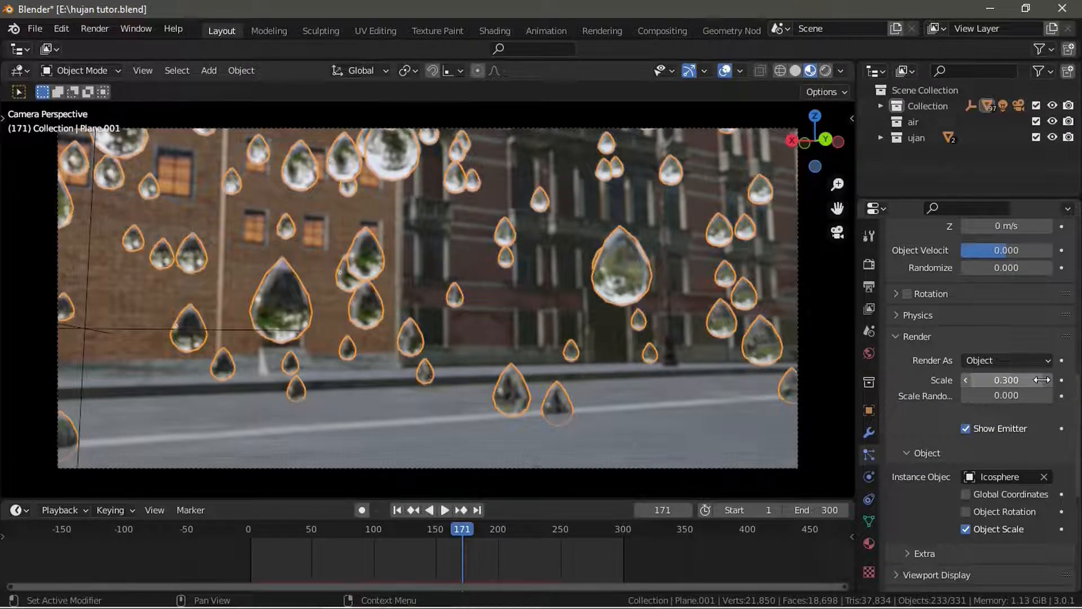
Step: Set the particles' render Scale to 0.03 and Scale Randomness to 0.2
click(1042, 379)
text(0.03)
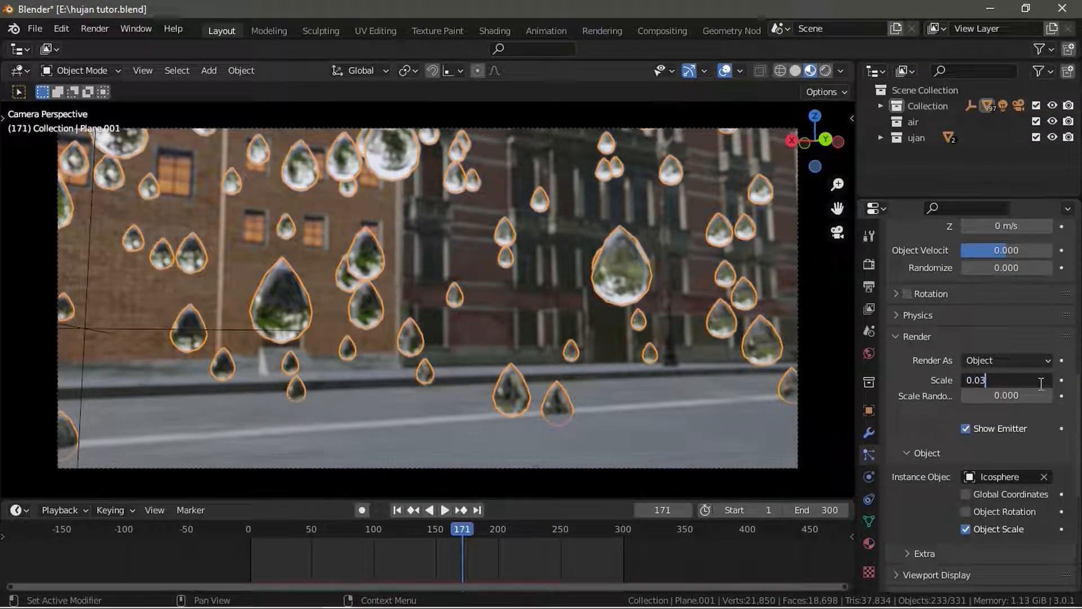
key(Return)
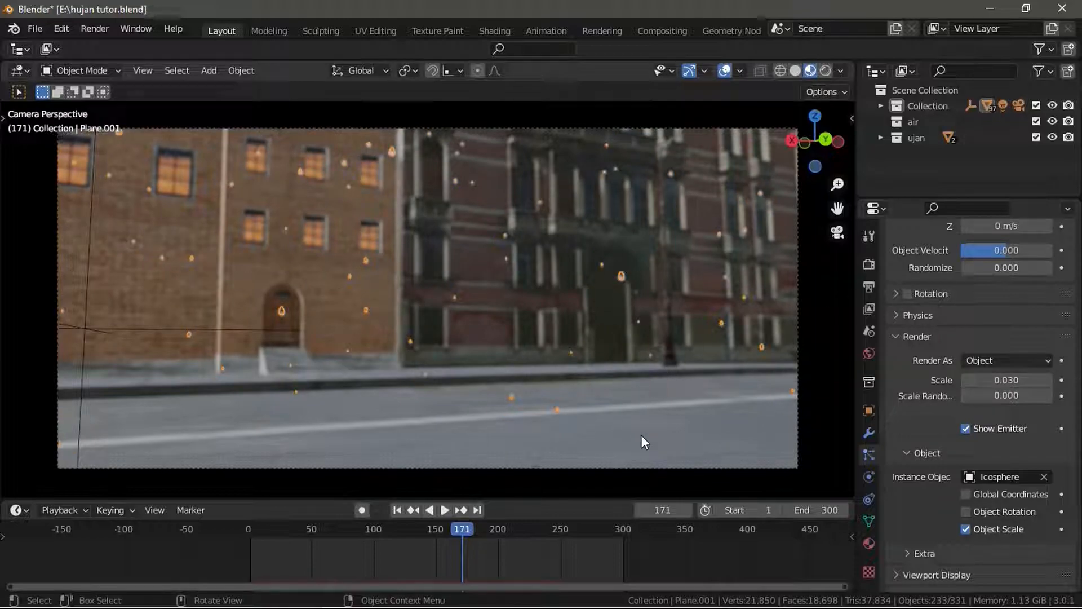
click(1013, 396)
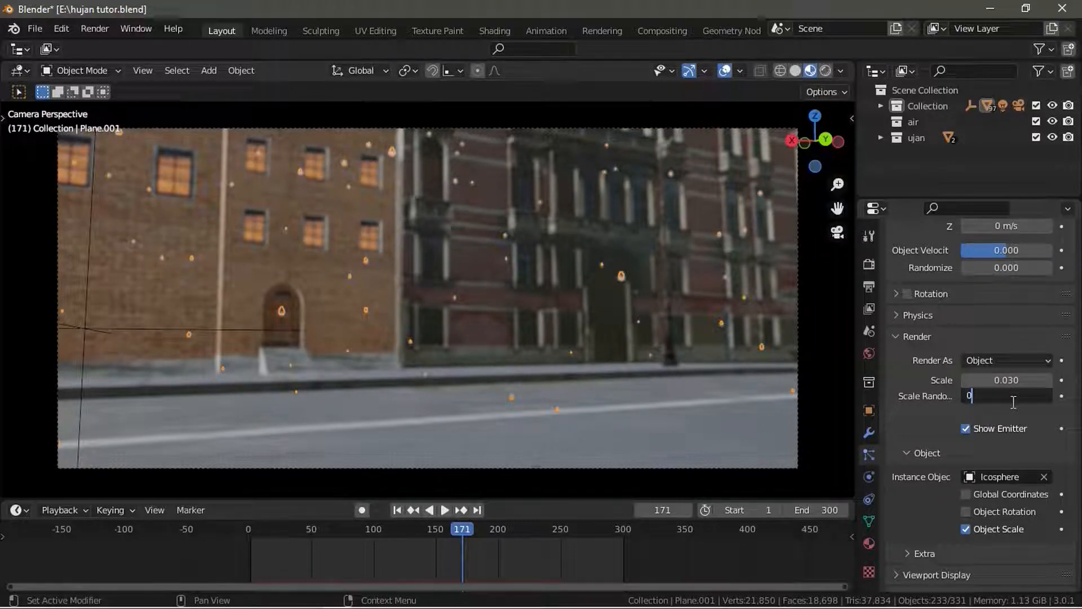
key(Return)
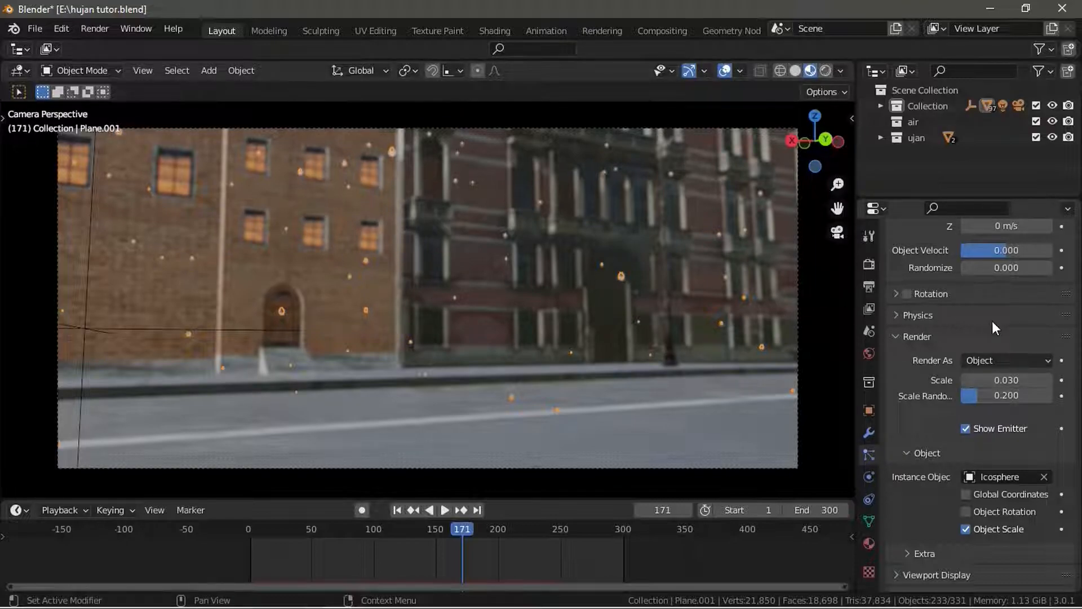
Step: Set the particle system's emission Number to 50000
scroll(992, 321, up, 15)
scroll(970, 367, down, 1)
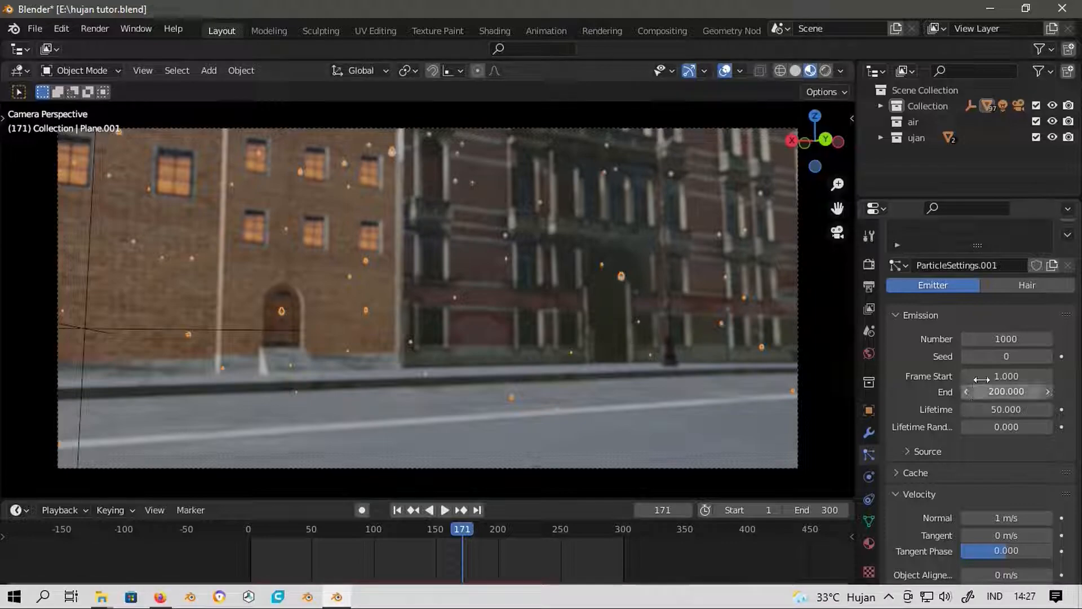
double_click(1017, 341)
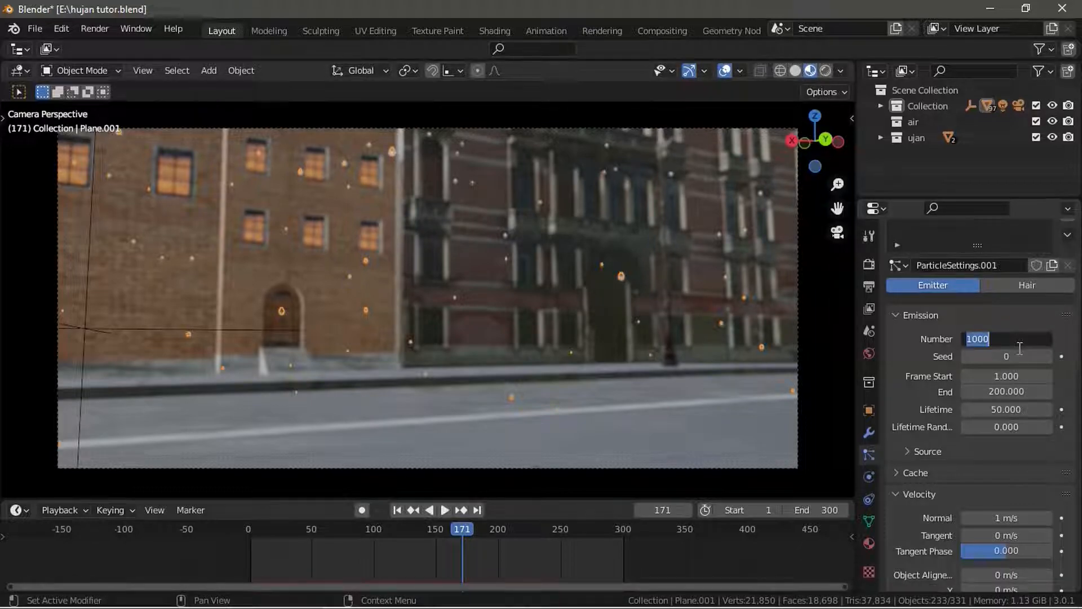
text(5)
key(Return)
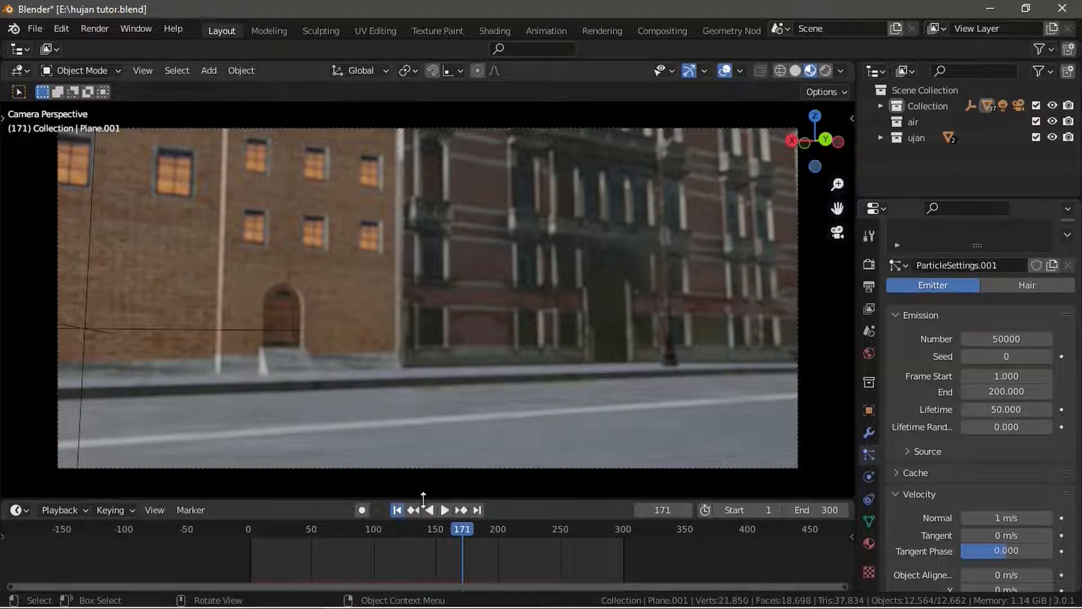
Step: Play the animation from the first frame to frame 58 and check the rain density through the camera
click(397, 509)
key(space)
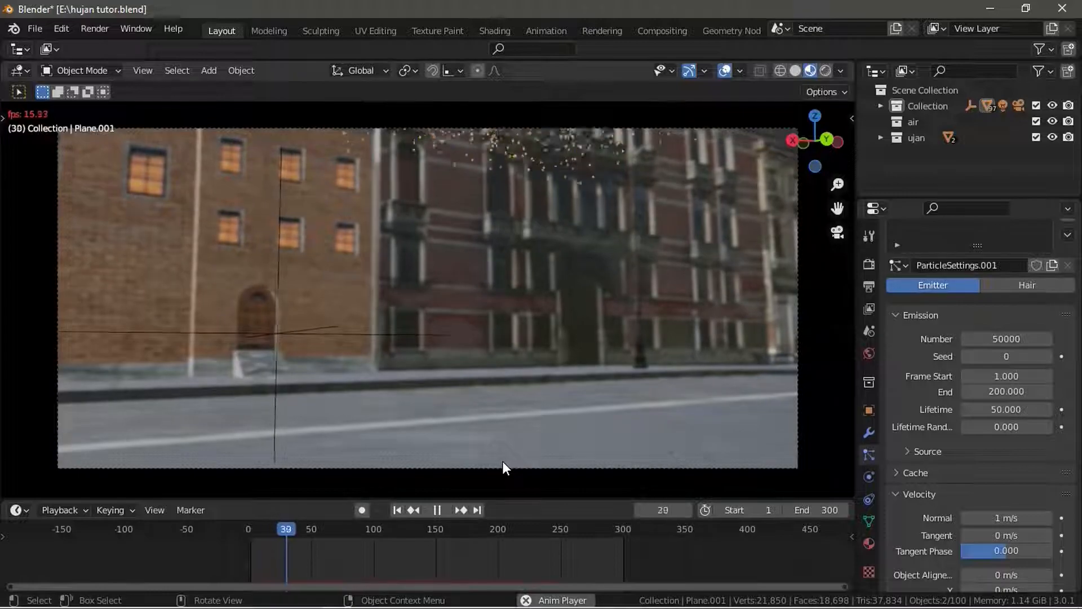
key(space)
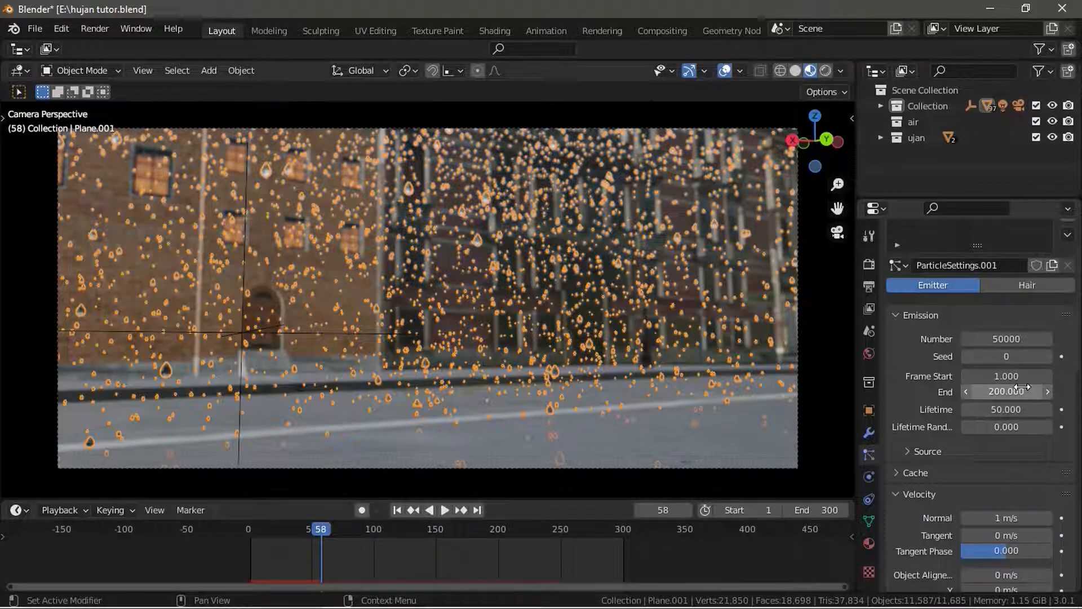
Step: Set the end frame of the particle emission to 300
click(1006, 391)
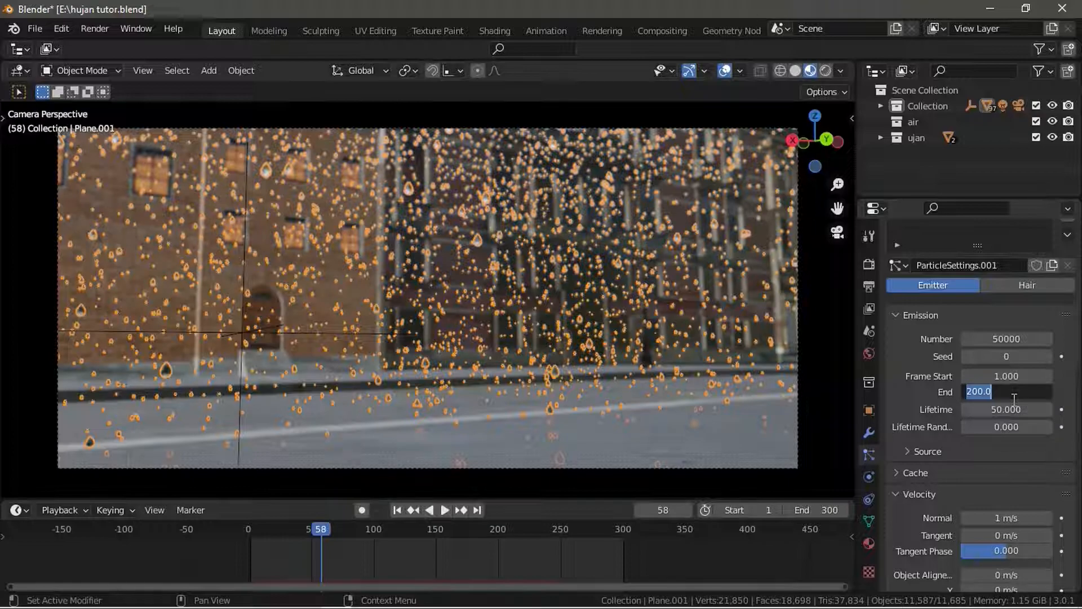
text(300)
key(Return)
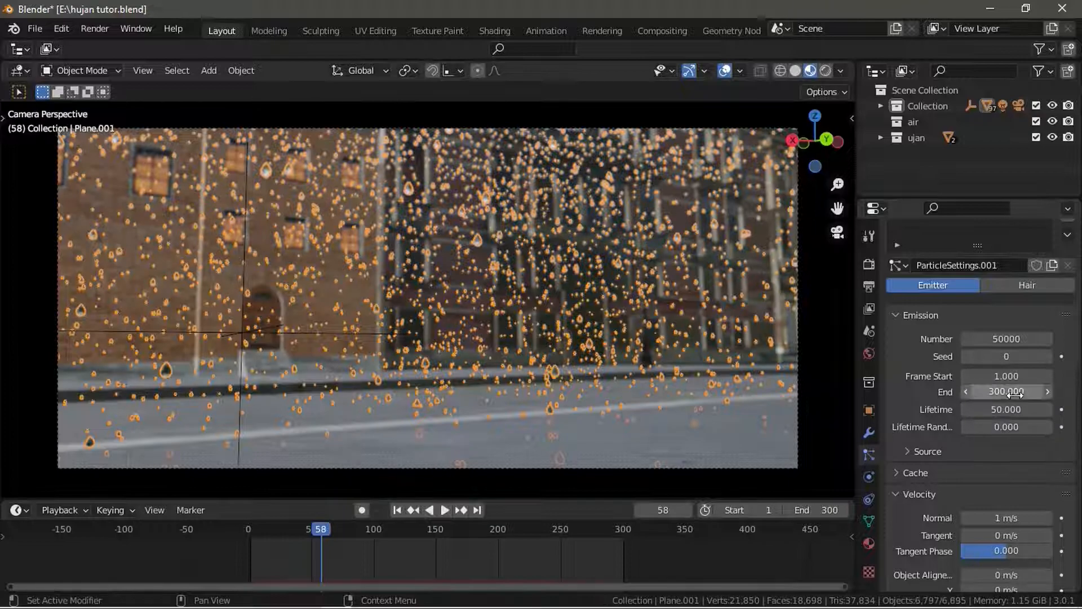
Step: Replay the rain from the first frame to frame 83, view it without the selection outline, and reselect the emitter plane
click(397, 510)
key(space)
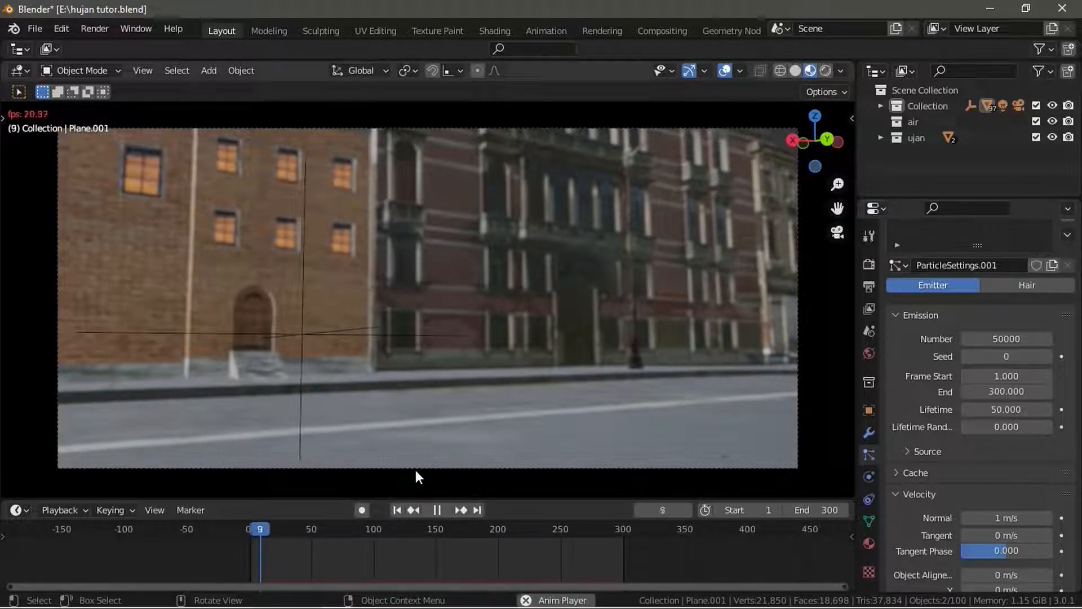
click(476, 401)
key(space)
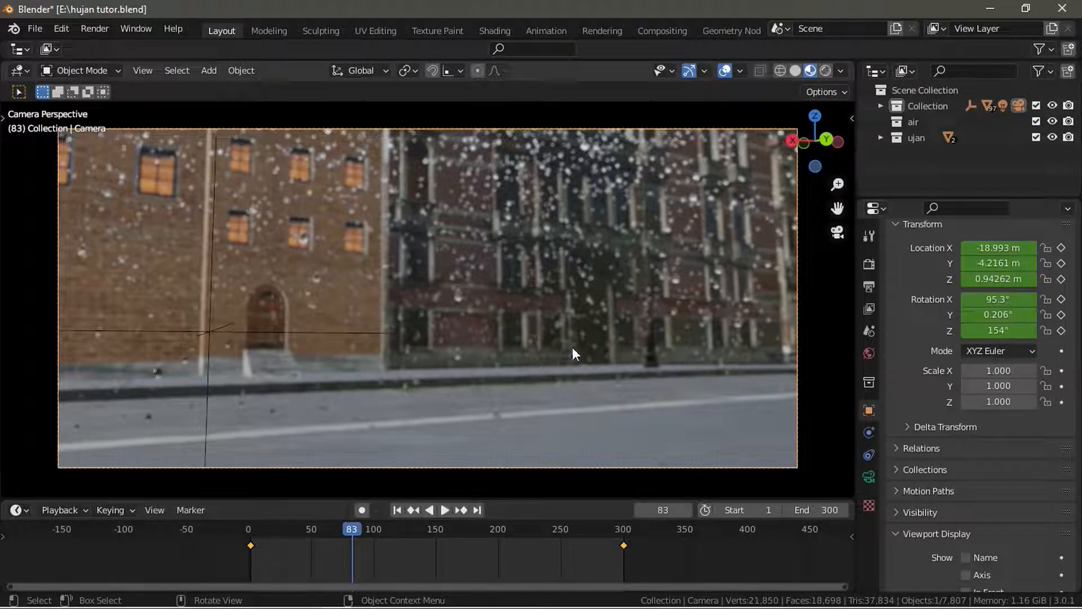
click(662, 335)
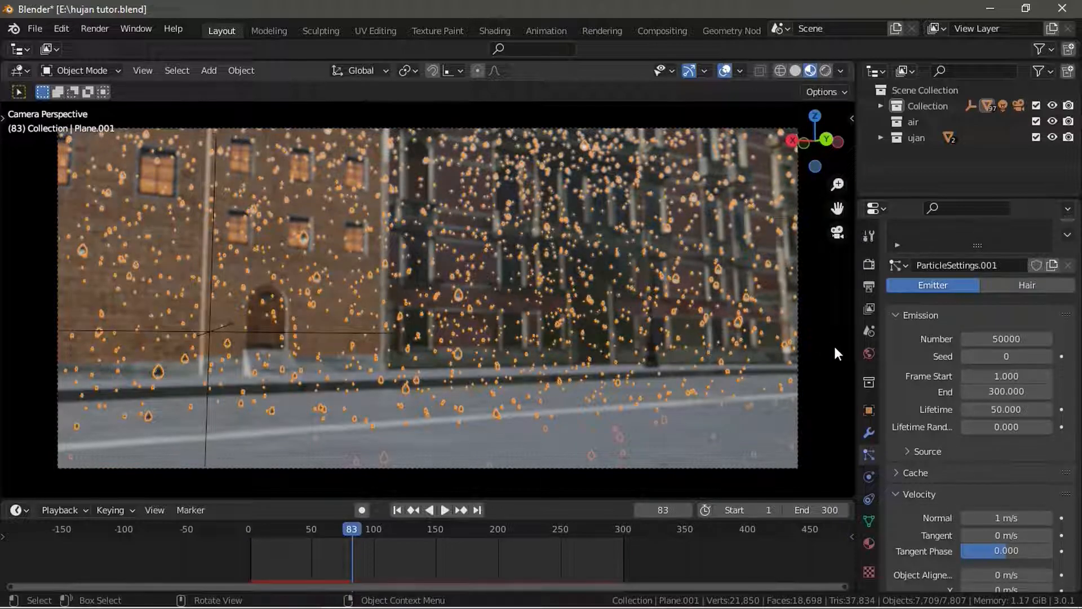
Step: Set the particles' Object Aligned Z velocity to -5 m/s
scroll(1077, 494, down, 3)
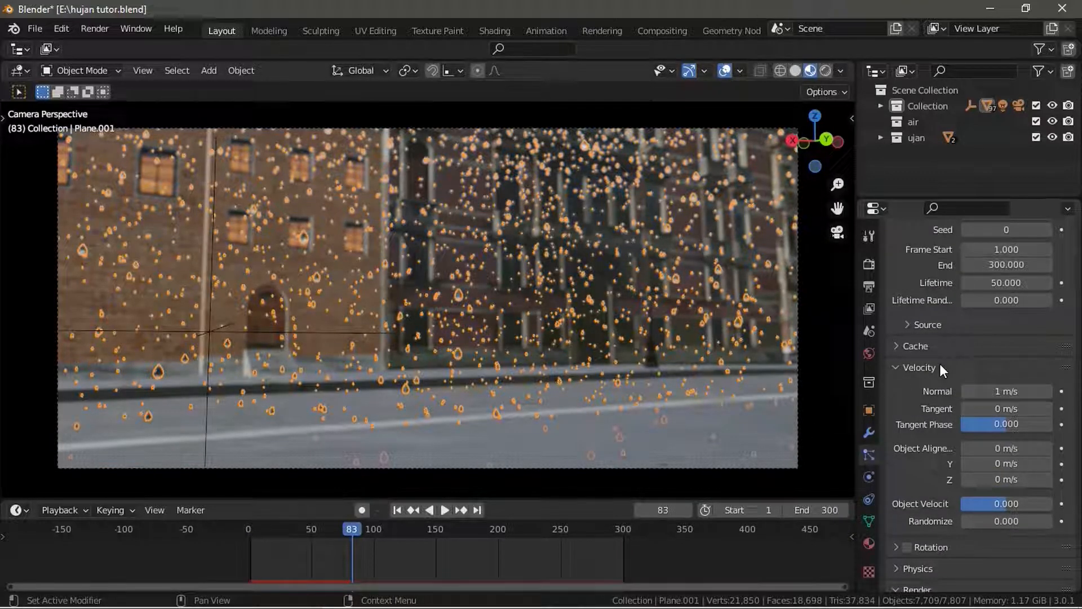
scroll(941, 364, up, 7)
scroll(917, 402, down, 5)
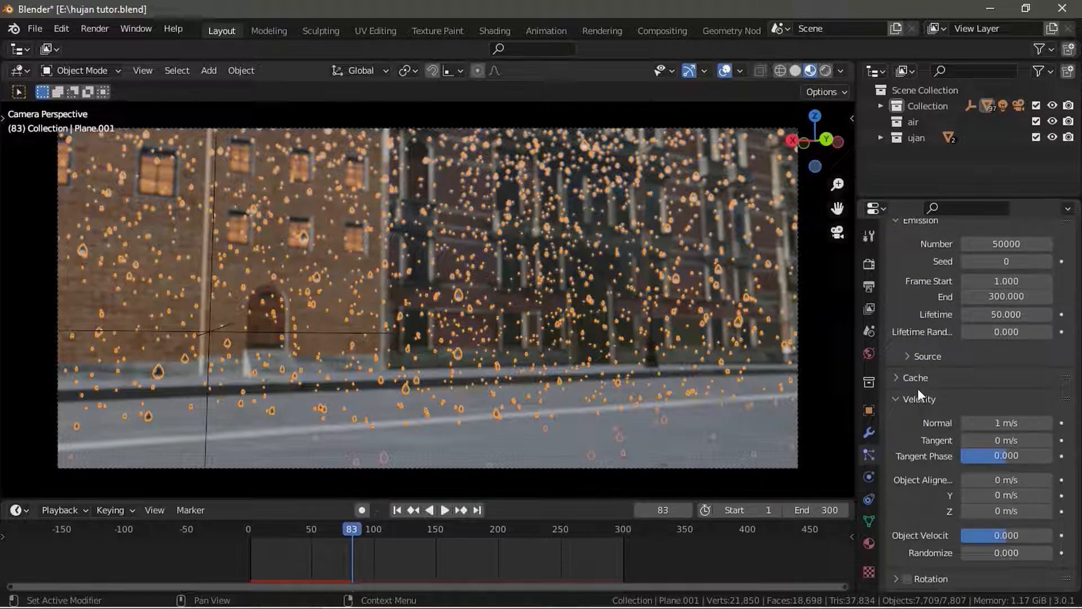
scroll(942, 422, down, 1)
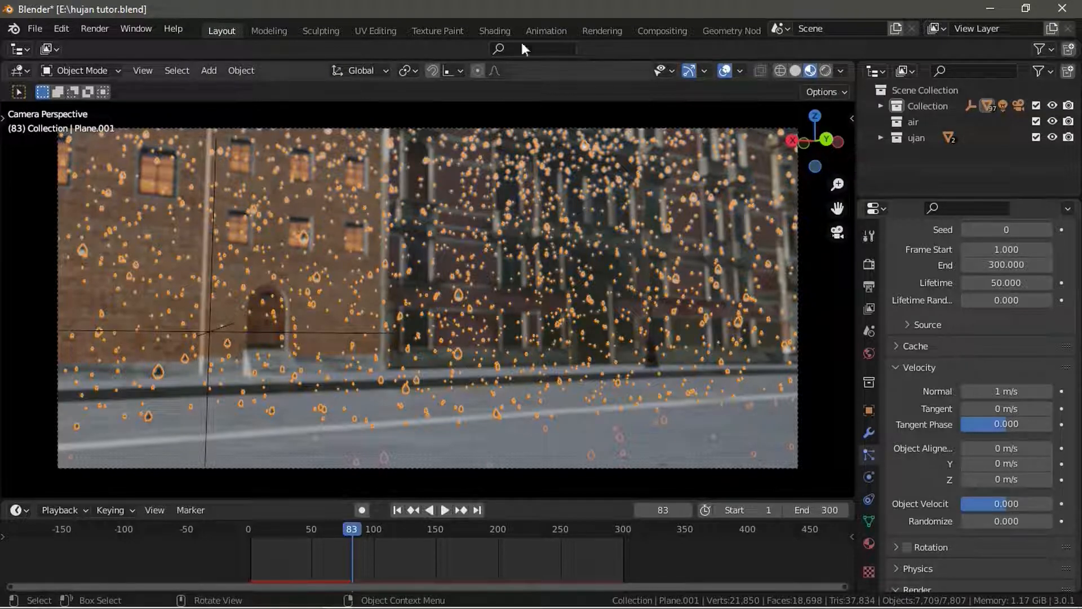
click(1012, 480)
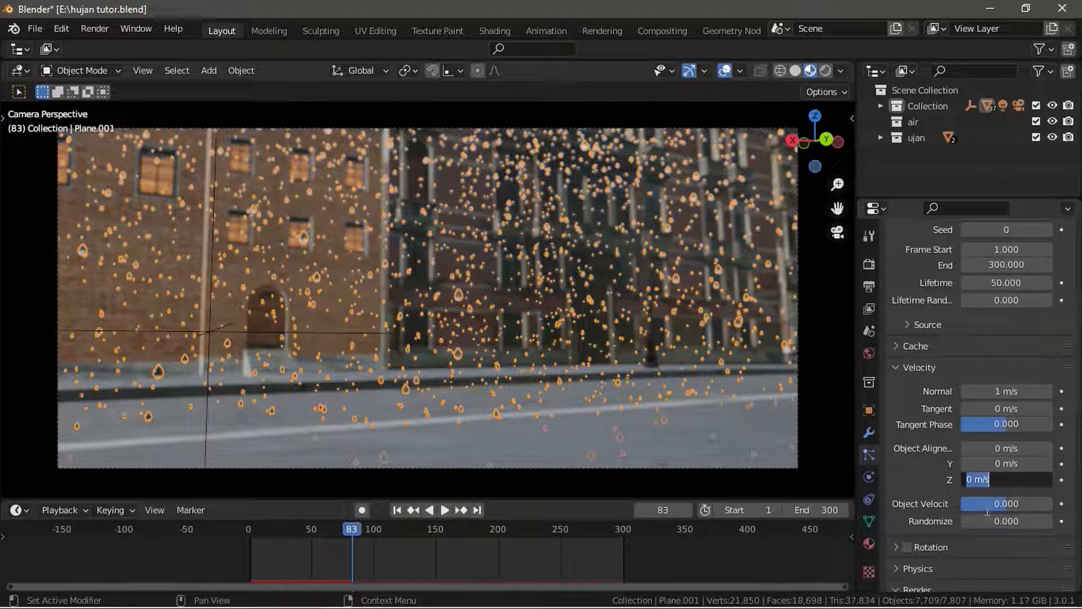
key(BackSpace)
key(Return)
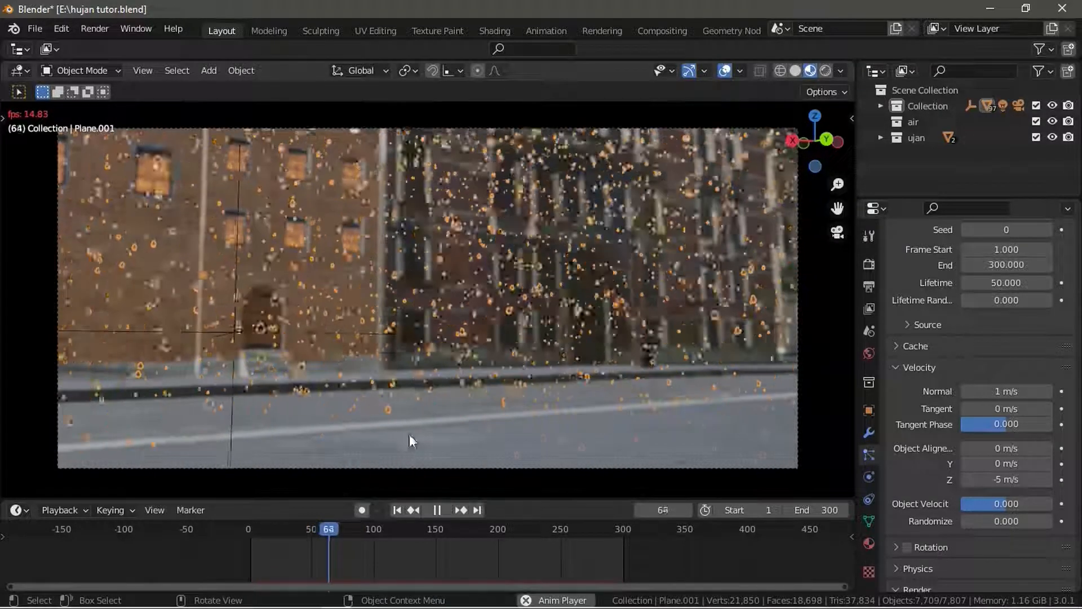
Step: Stop the playback at frame 70 and examine the falling rain under the plane from several viewpoints around the street
key(space)
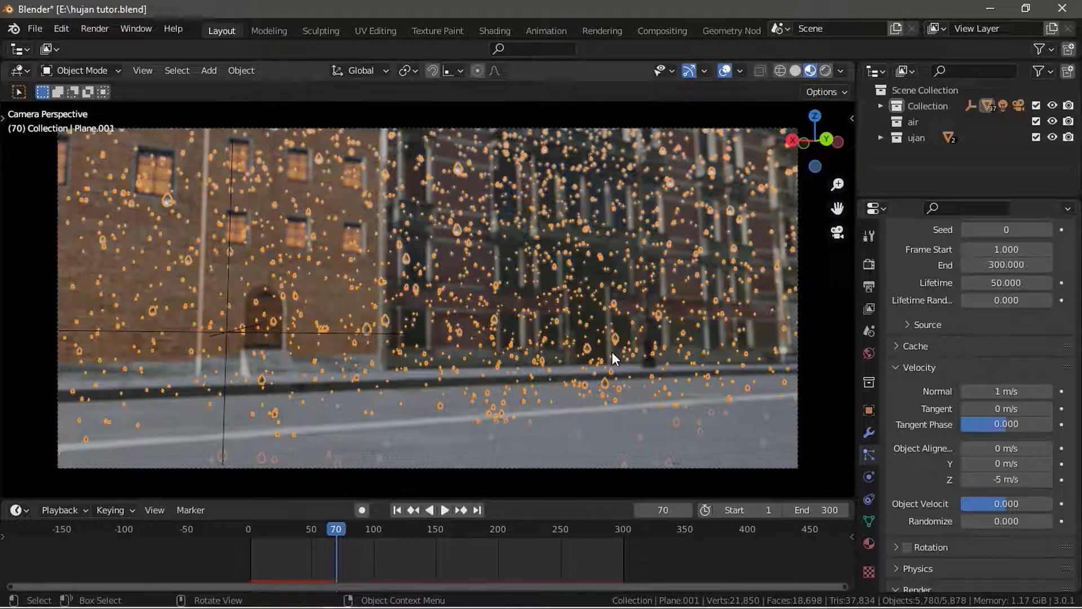
middle_drag(611, 352, 513, 354)
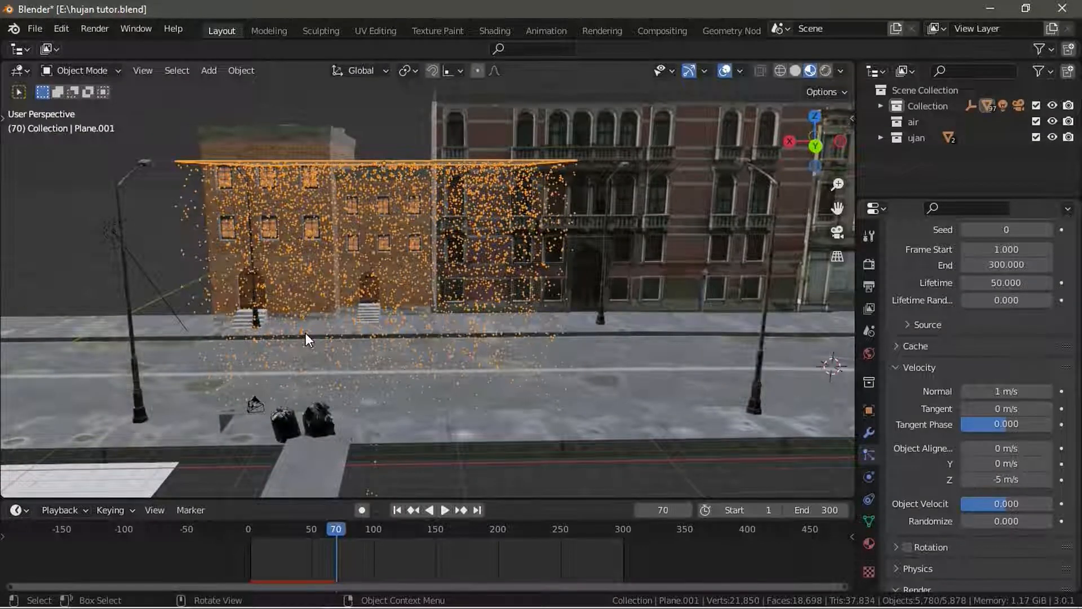
middle_drag(306, 332, 304, 371)
middle_drag(584, 369, 574, 327)
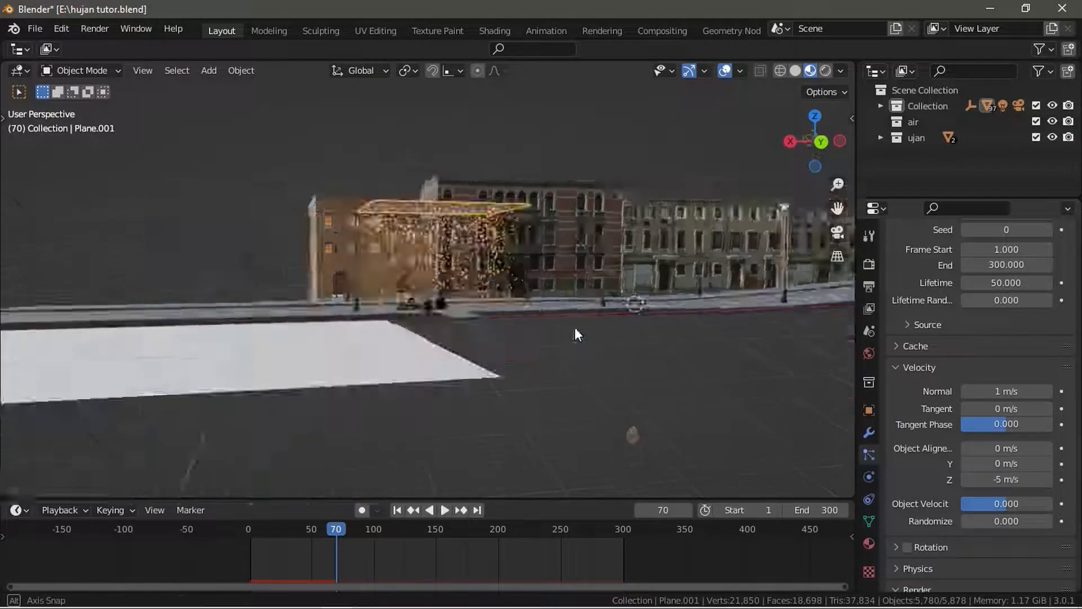
scroll(573, 327, up, 5)
middle_drag(660, 370, 619, 401)
scroll(564, 394, down, 4)
scroll(509, 398, down, 5)
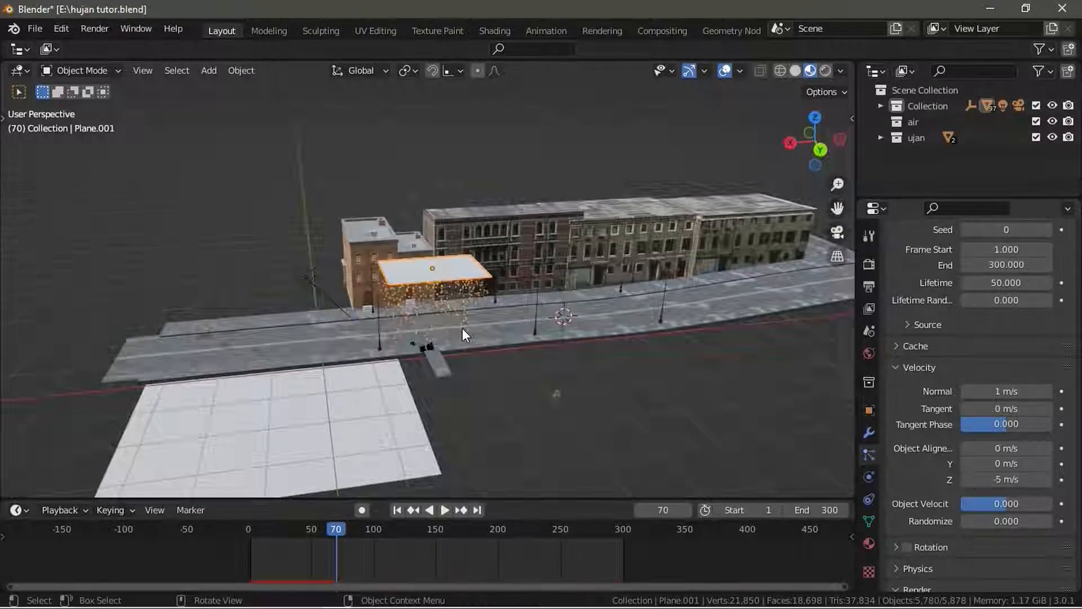
scroll(462, 328, up, 5)
scroll(529, 351, up, 2)
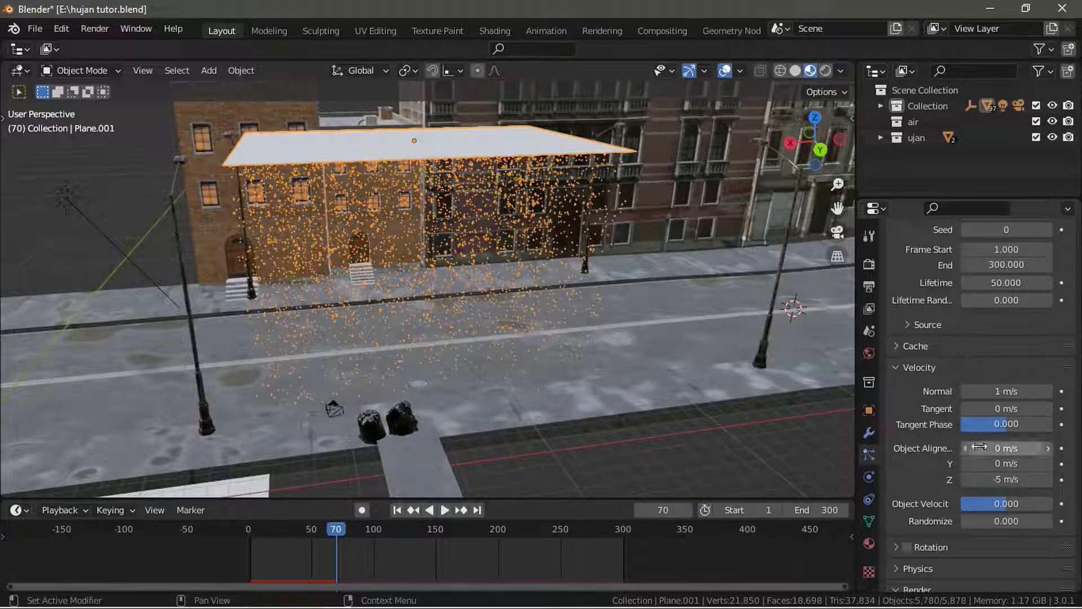
Step: Widen the properties area, set the particles' Object Aligned X velocity to 5 m/s, and restart the animation from frame 1
drag(856, 447, 792, 447)
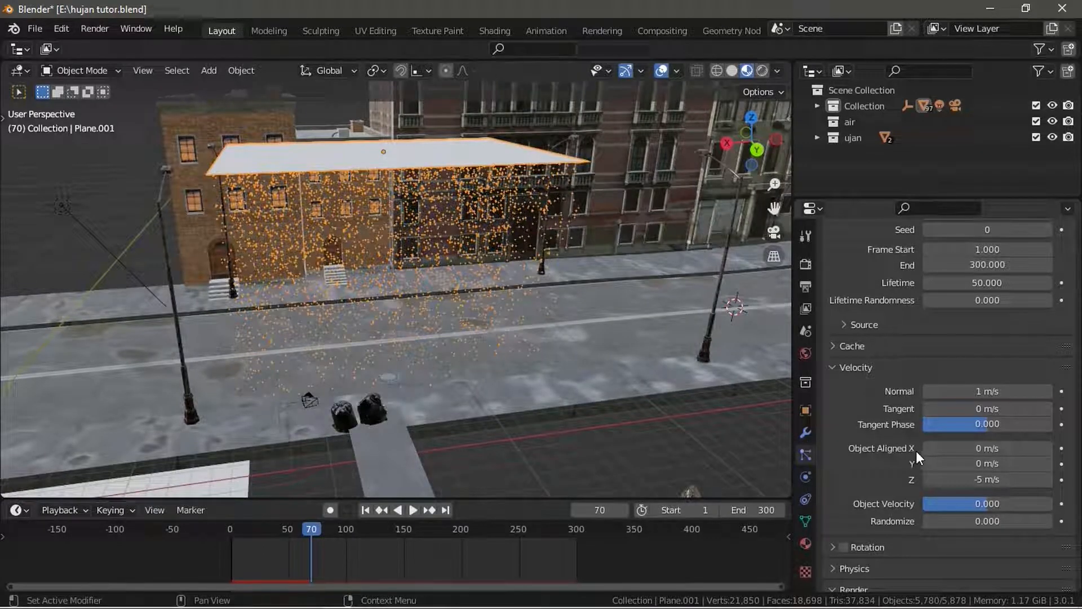
click(985, 453)
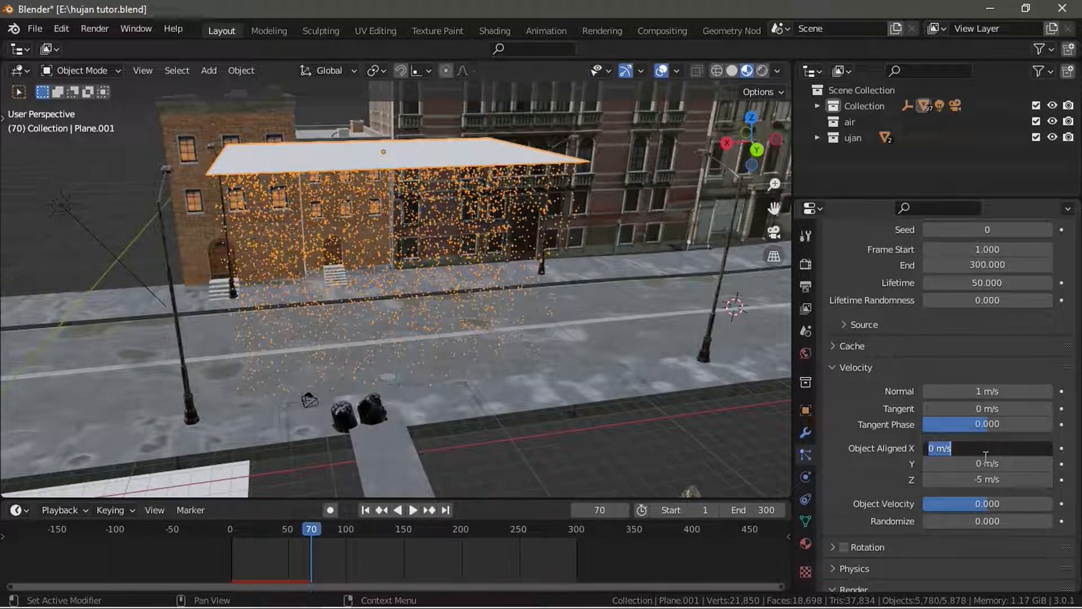
text(5)
key(Return)
click(366, 509)
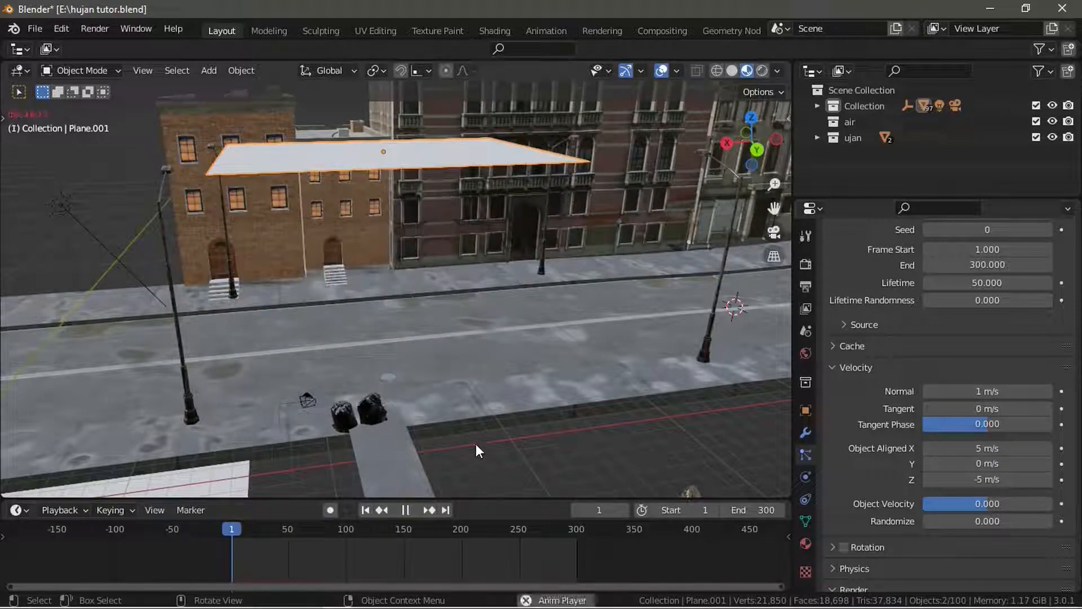
Step: Set the particles' Object Aligned X velocity to -5 m/s and play the rain up to frame 75
click(1017, 452)
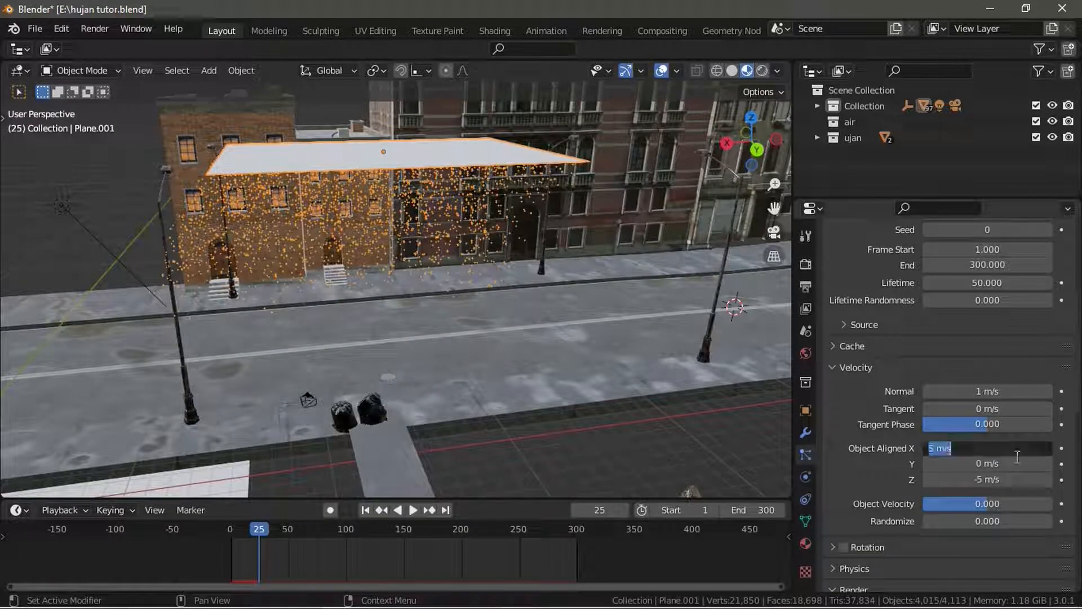
text(-5)
key(Return)
key(space)
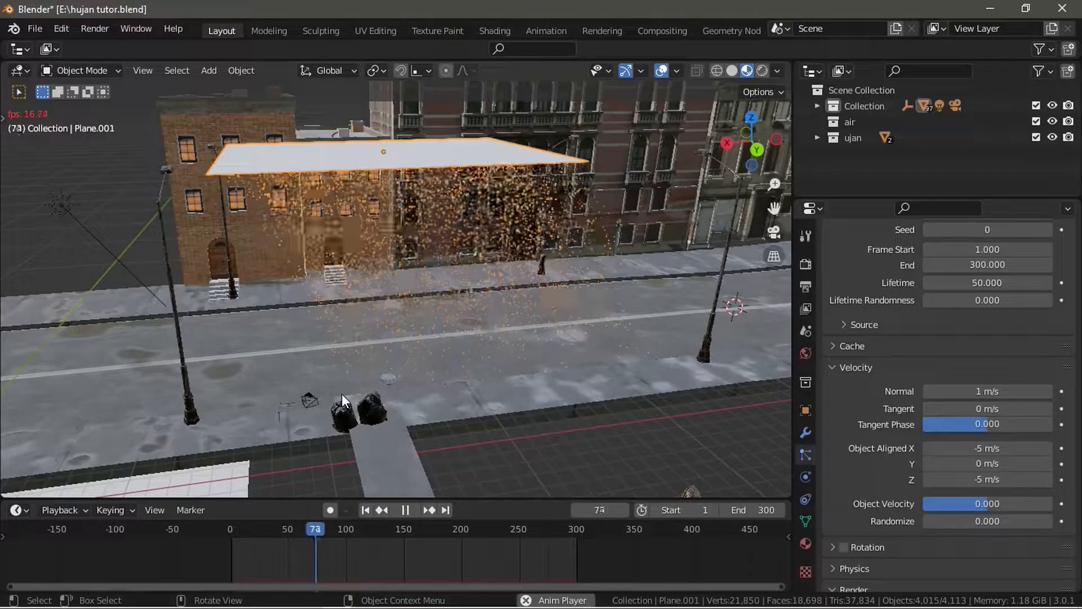
key(space)
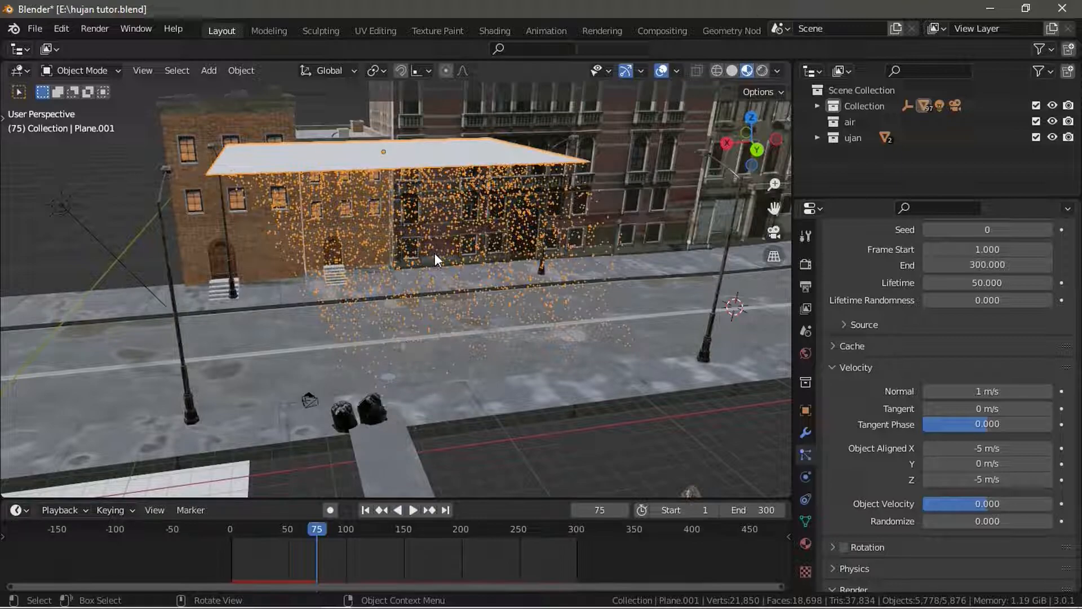
Step: Move the emitter plane along the X axis toward the brick building and replay the rain from the first frame
click(459, 171)
click(452, 147)
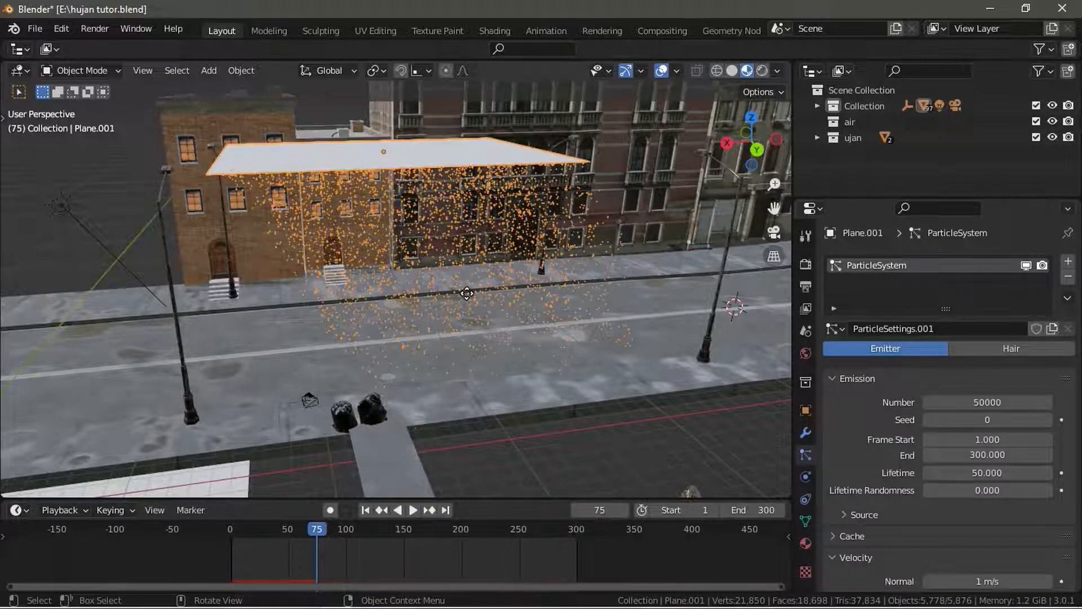
key(x)
click(414, 296)
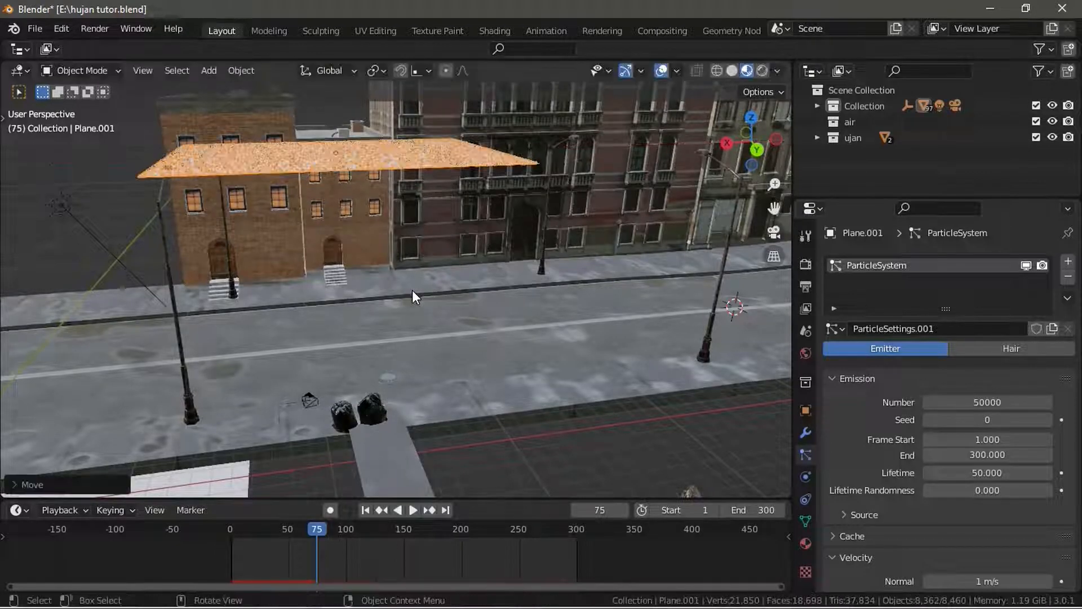
click(365, 510)
key(space)
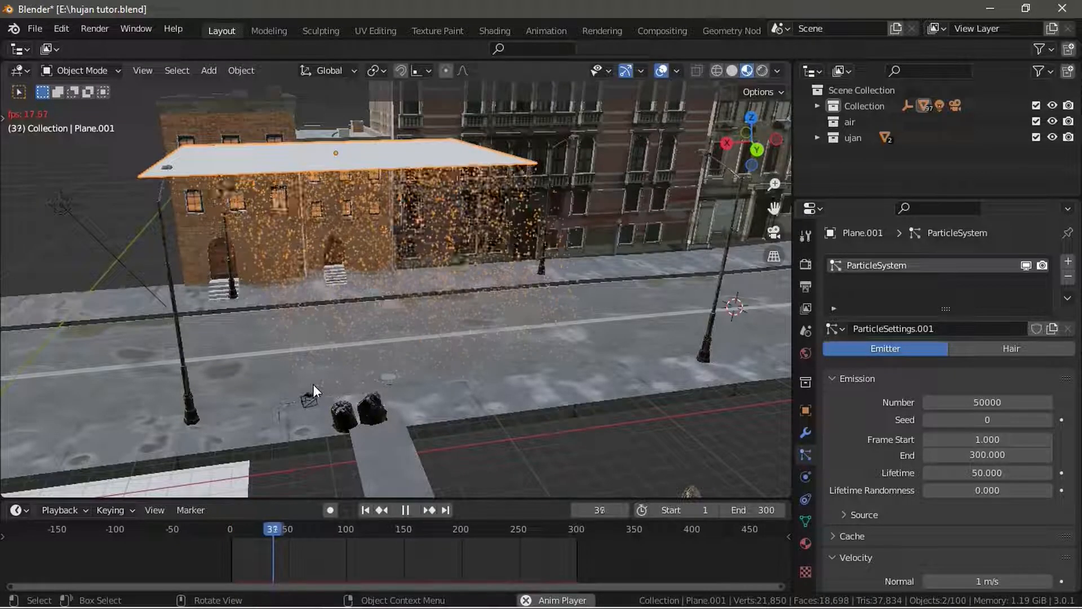
Step: Adjust the emitter plane's position along the X axis again and play the rain while viewing it from another angle
key(space)
key(g)
key(x)
click(367, 332)
key(space)
middle_drag(373, 363, 427, 368)
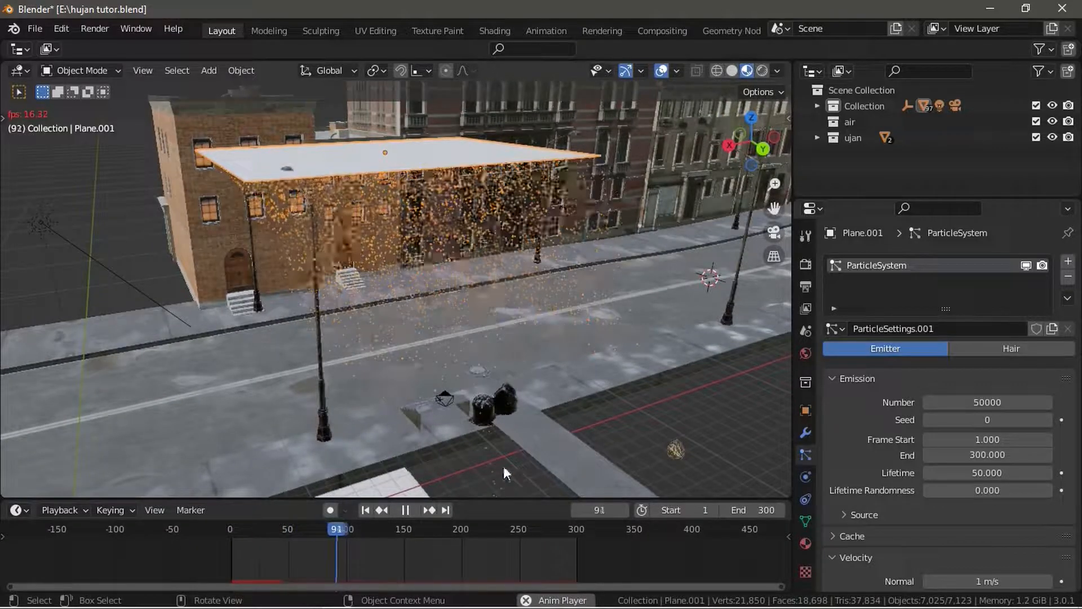
middle_drag(553, 380, 541, 381)
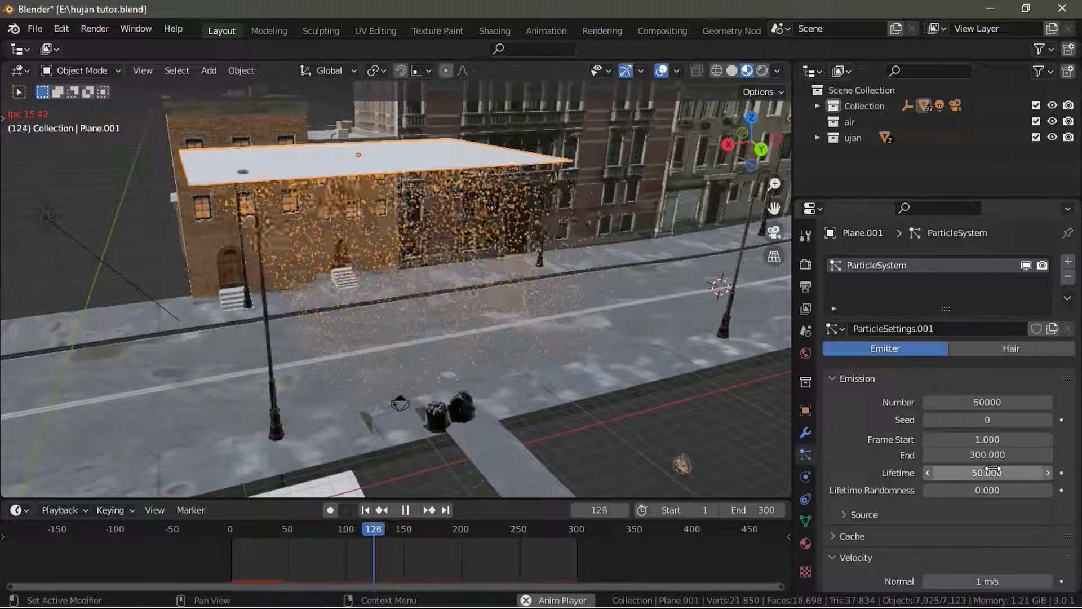
scroll(909, 434, down, 5)
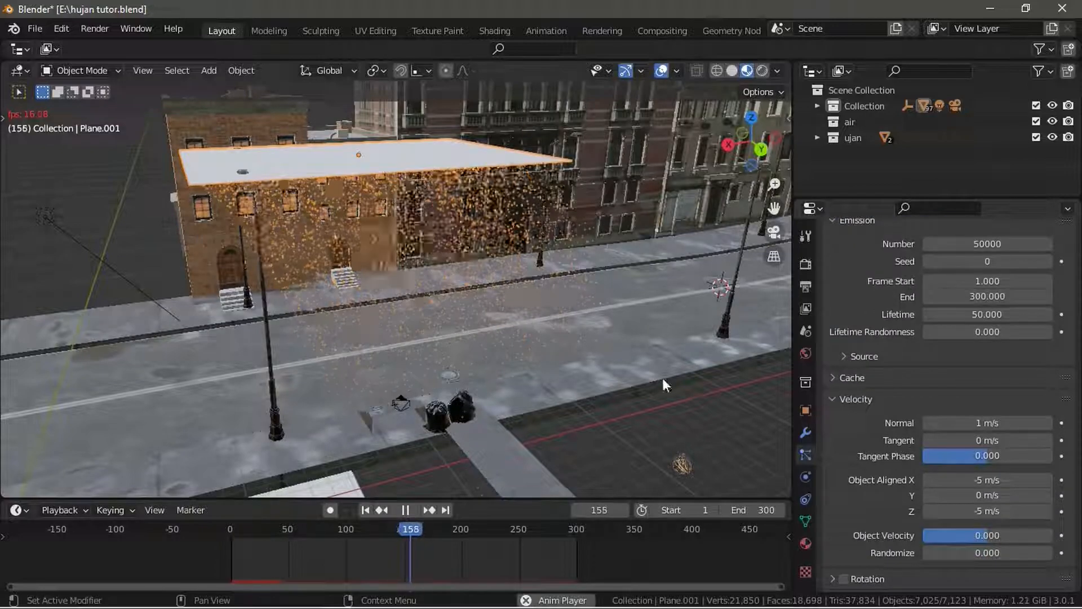
key(space)
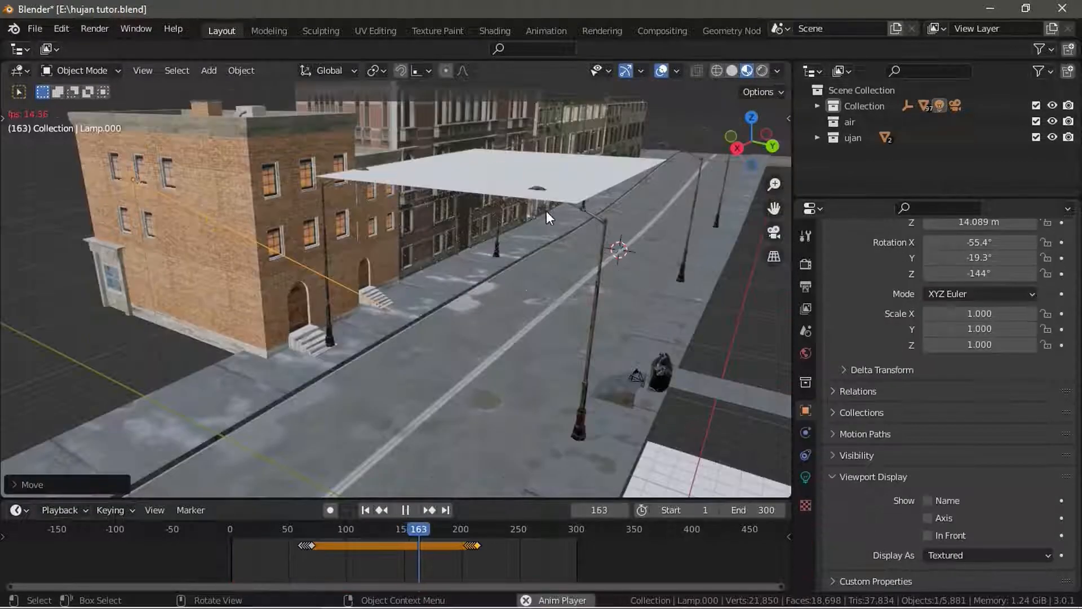
Step: Stop the playback at frame 169 and reselect the emitter plane above the street
key(space)
click(549, 186)
middle_drag(640, 272, 587, 274)
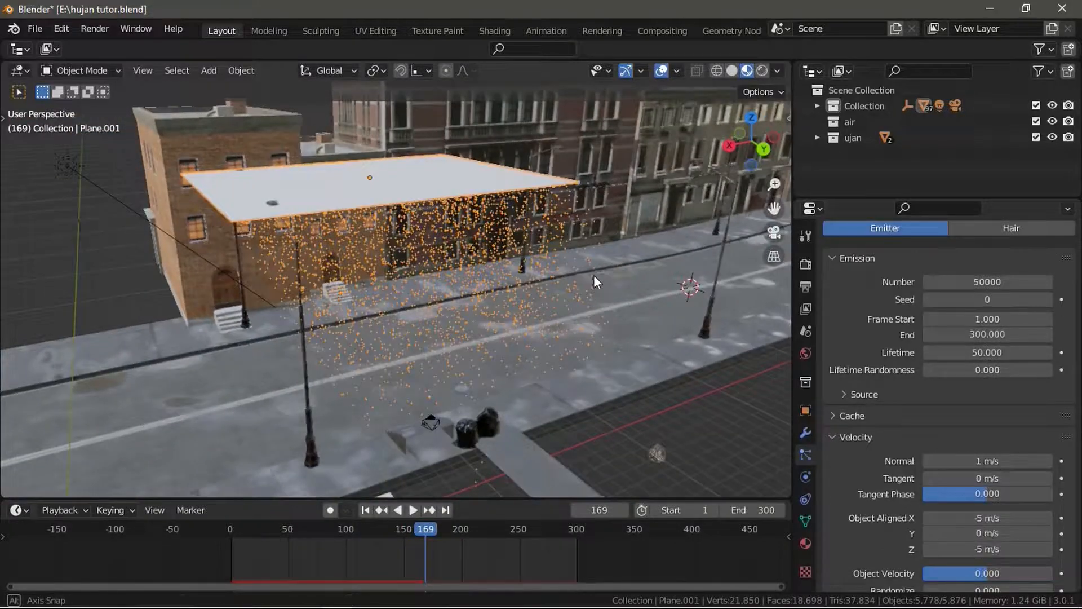
Step: Turn off Show Emitter in the particle system's render settings
scroll(911, 293, up, 4)
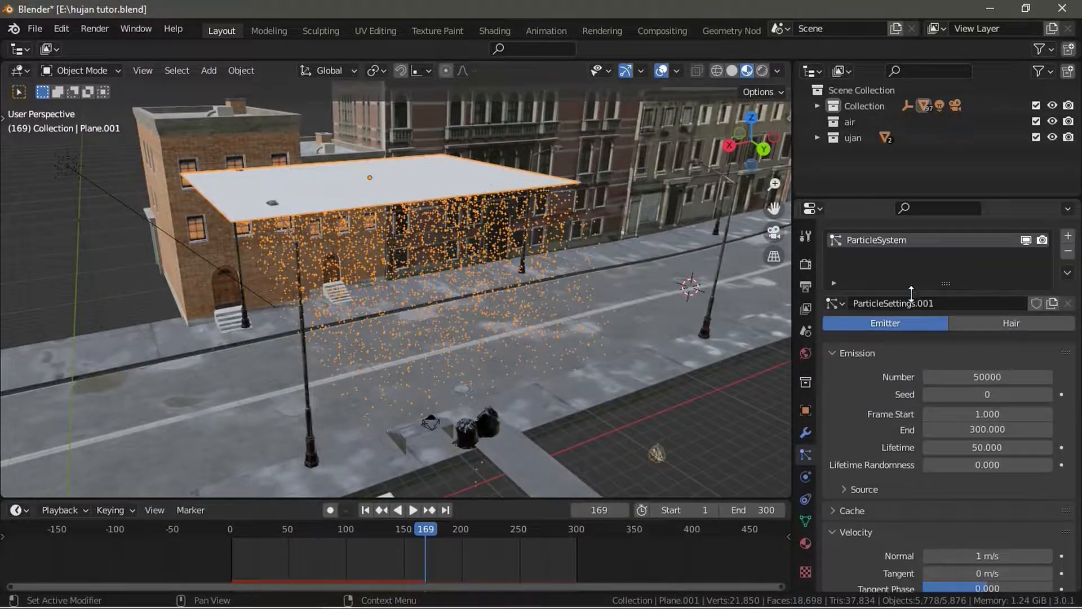
scroll(911, 292, down, 15)
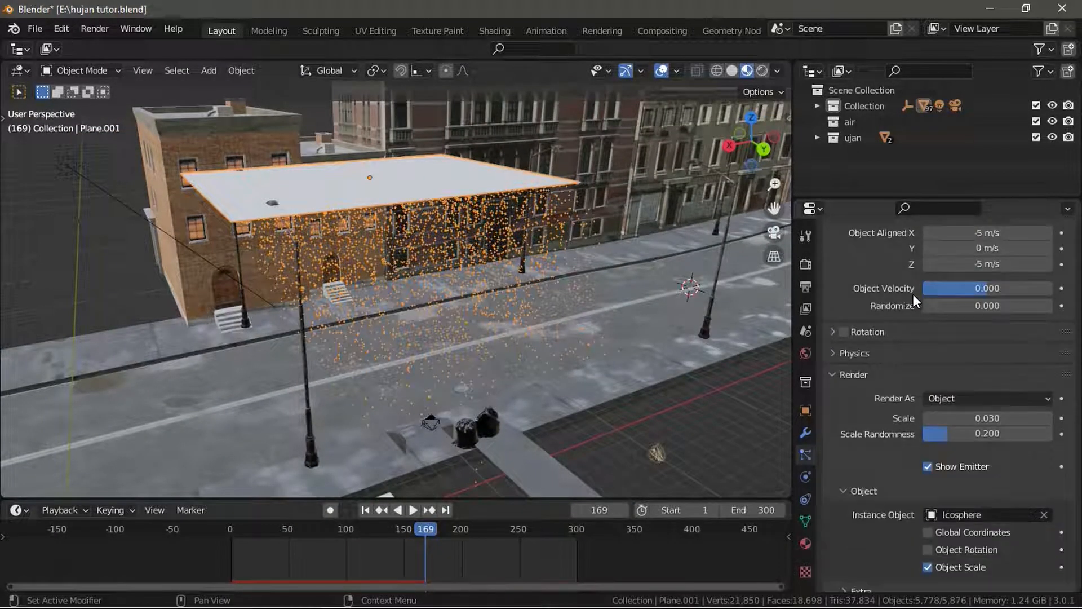
scroll(913, 294, down, 8)
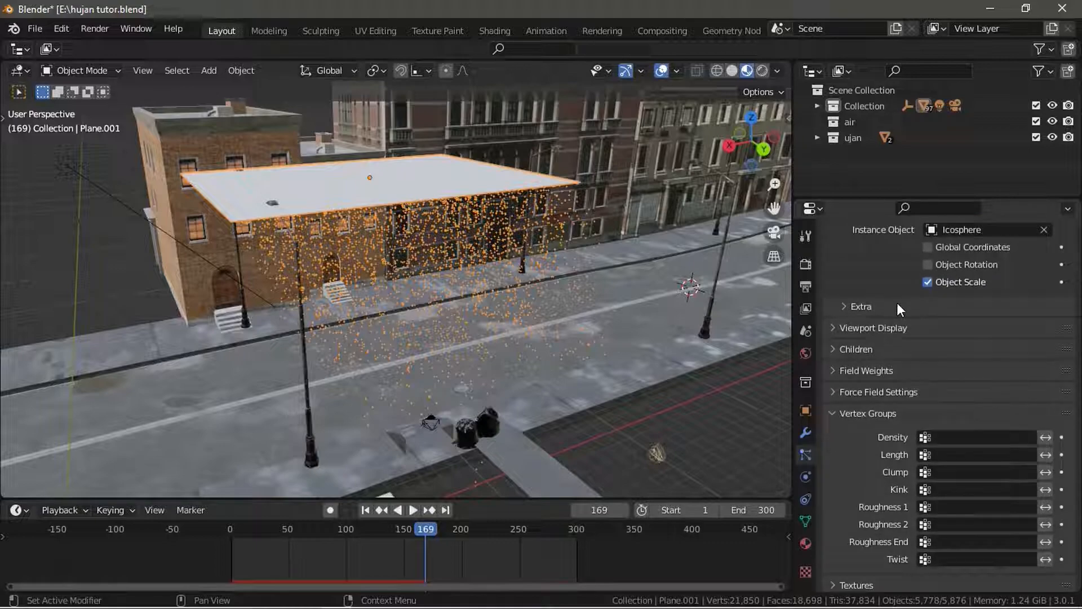
scroll(897, 303, down, 1)
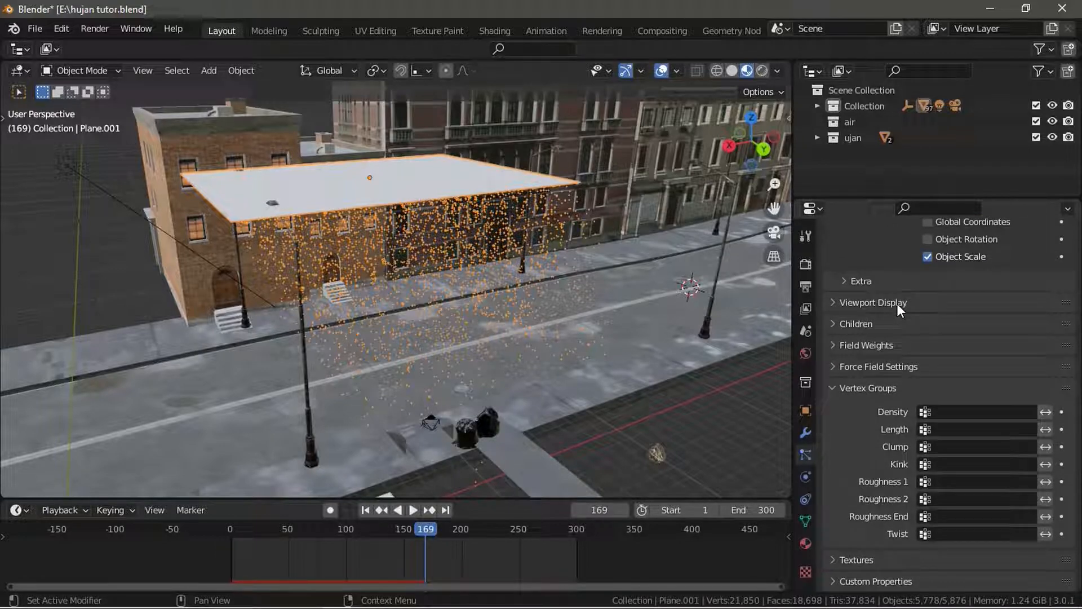
scroll(897, 303, up, 10)
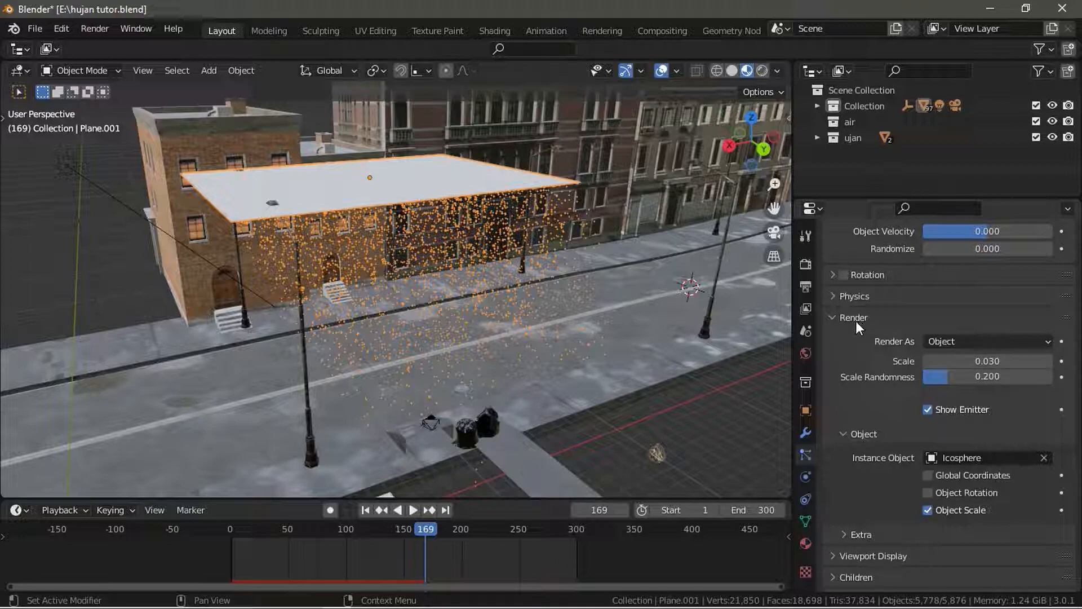
scroll(852, 319, up, 6)
scroll(857, 344, down, 4)
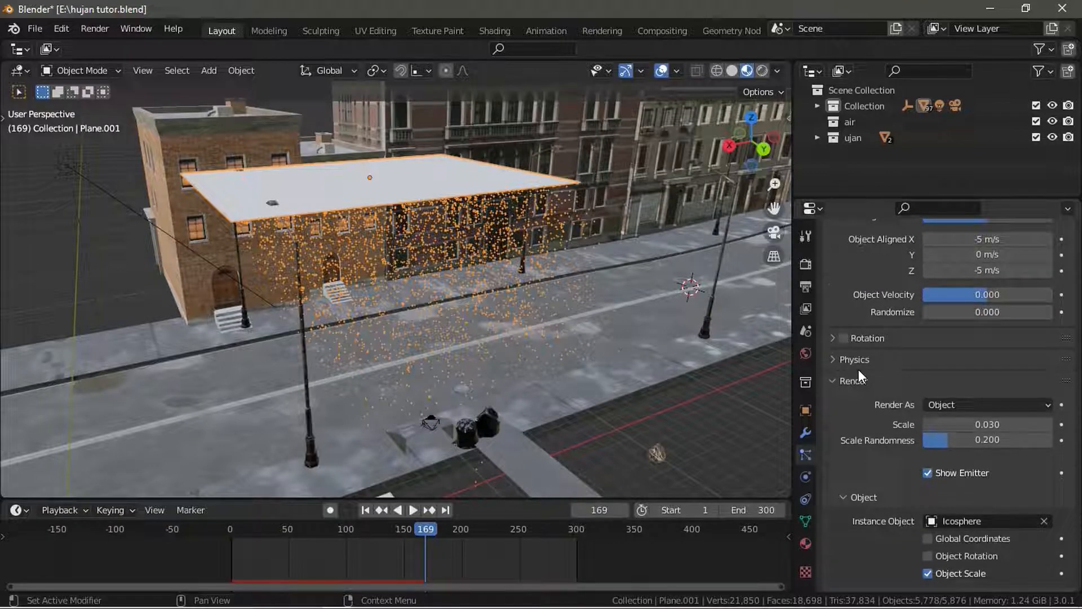
scroll(858, 370, down, 4)
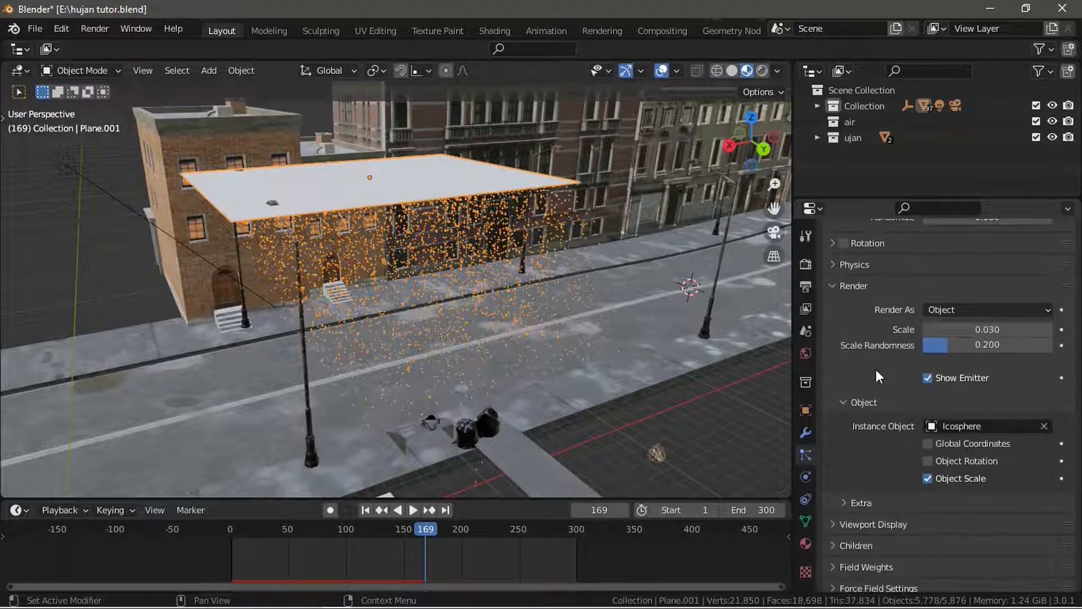
click(928, 378)
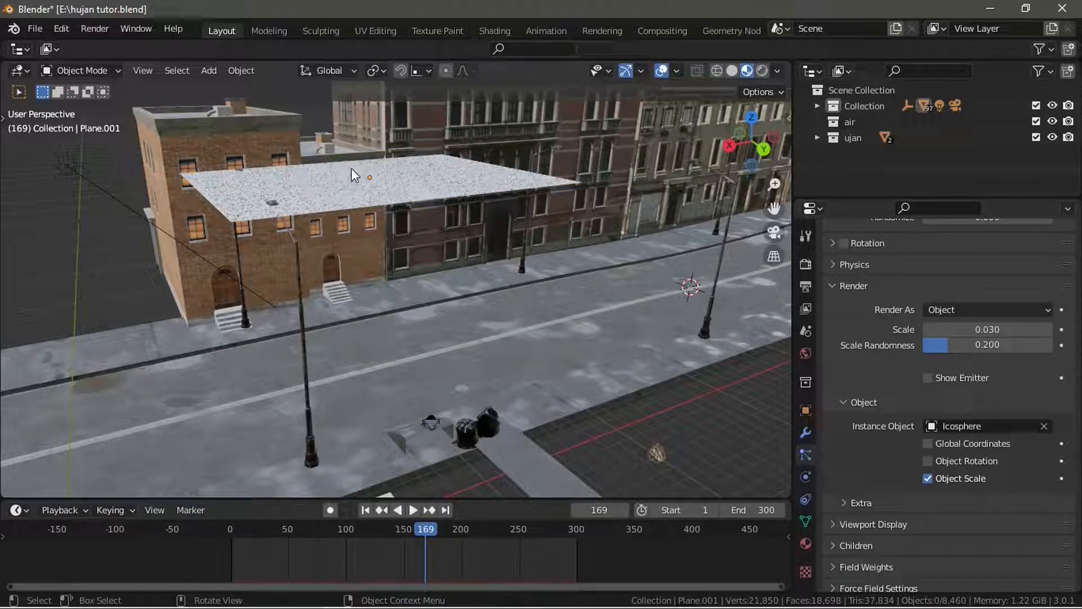
Step: Create a new material on the emitter plane and change its surface shader to Transparent BSDF
click(367, 177)
middle_drag(563, 350, 465, 279)
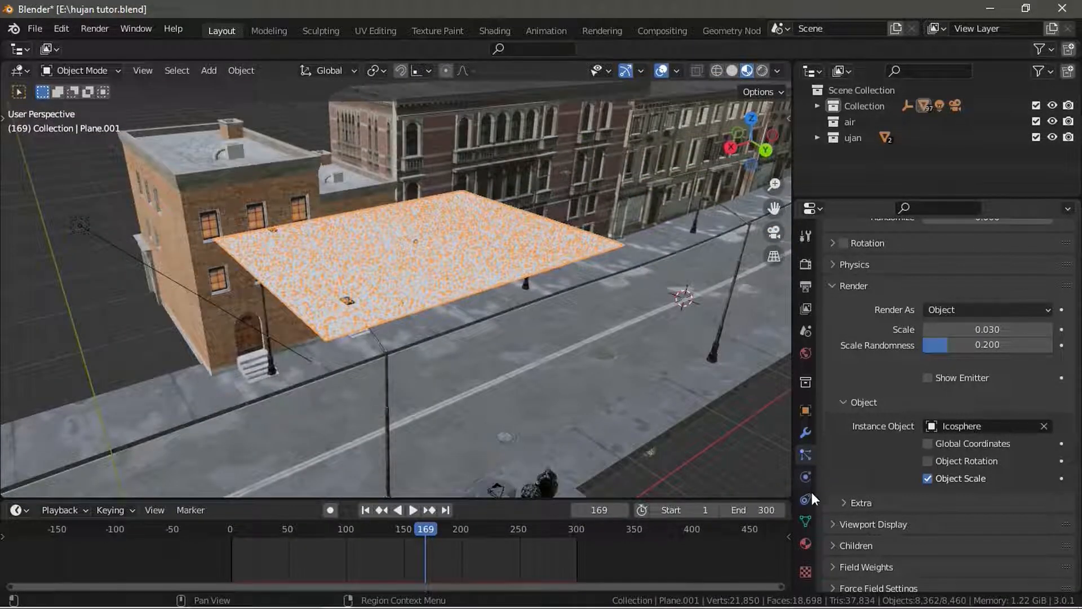
click(805, 544)
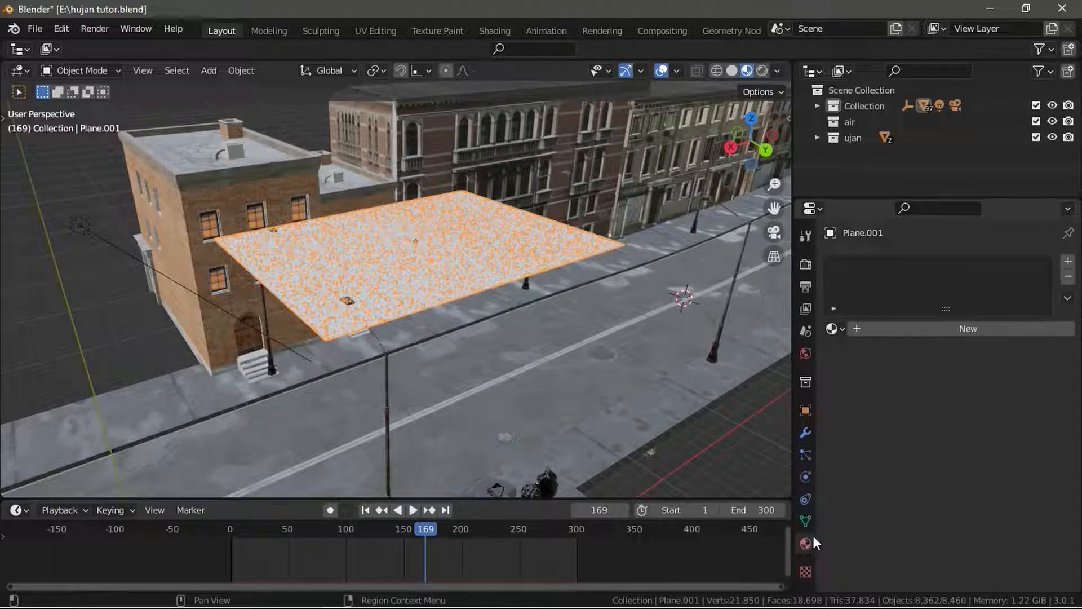
click(937, 332)
scroll(901, 399, up, 5)
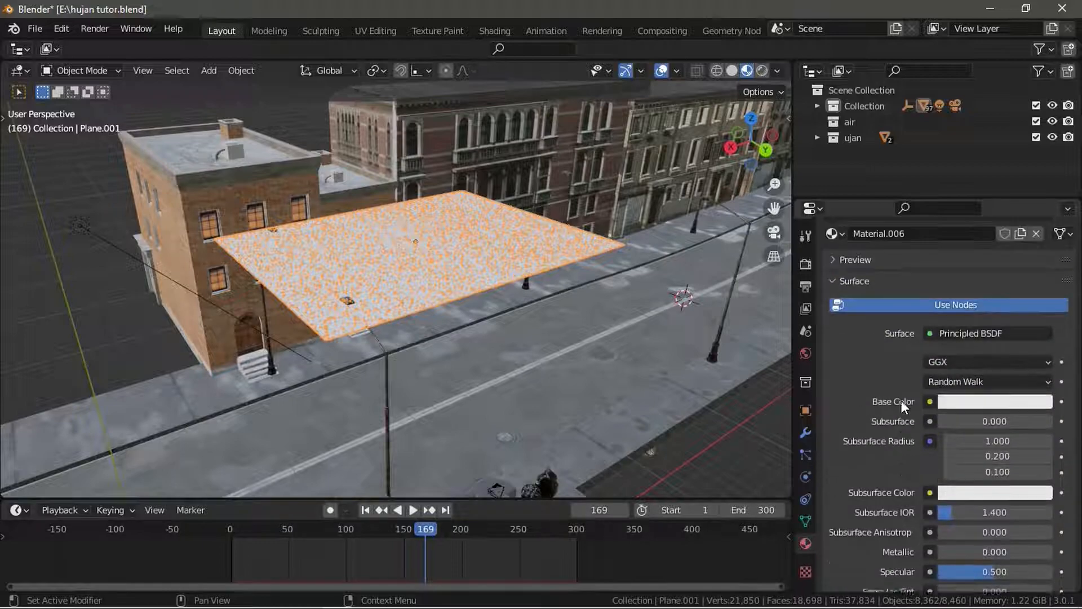
scroll(931, 370, up, 3)
click(959, 427)
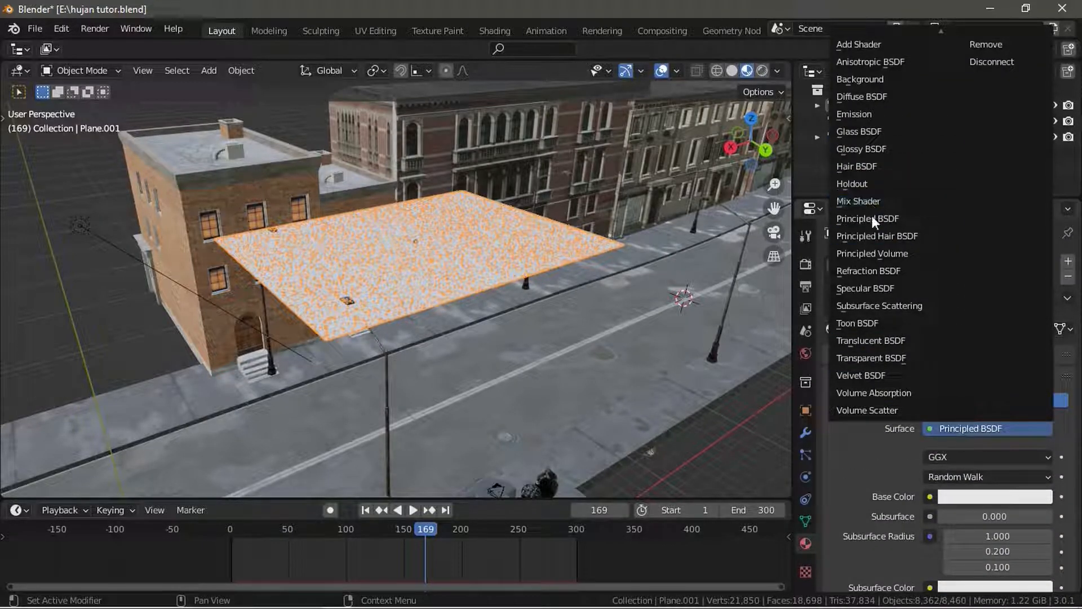
click(891, 354)
Step: Set the transparent material's blend mode to Alpha Clip and its shadow mode to None
click(944, 394)
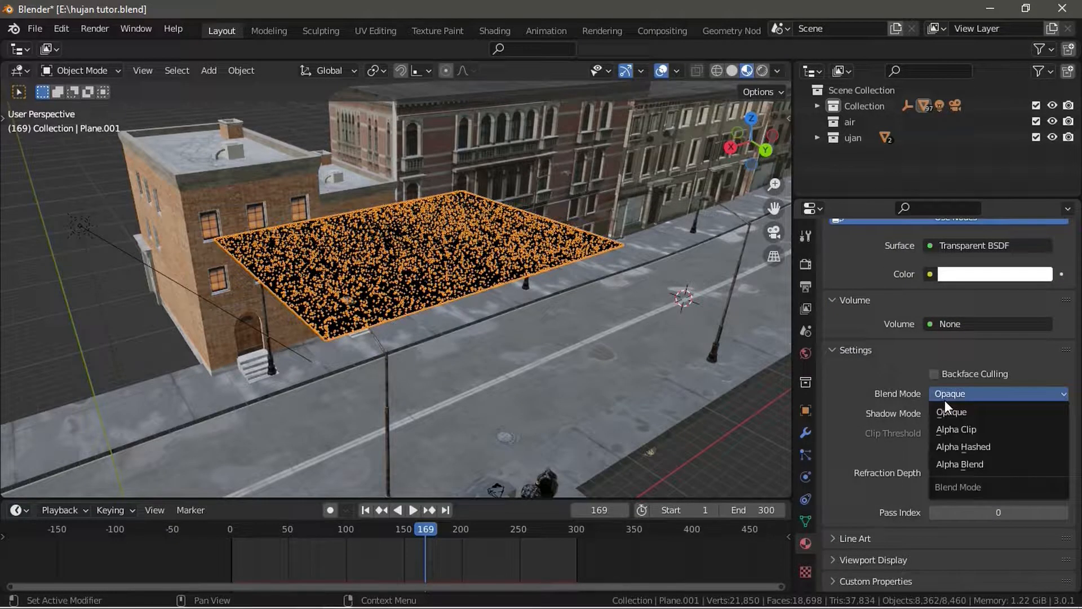
click(966, 432)
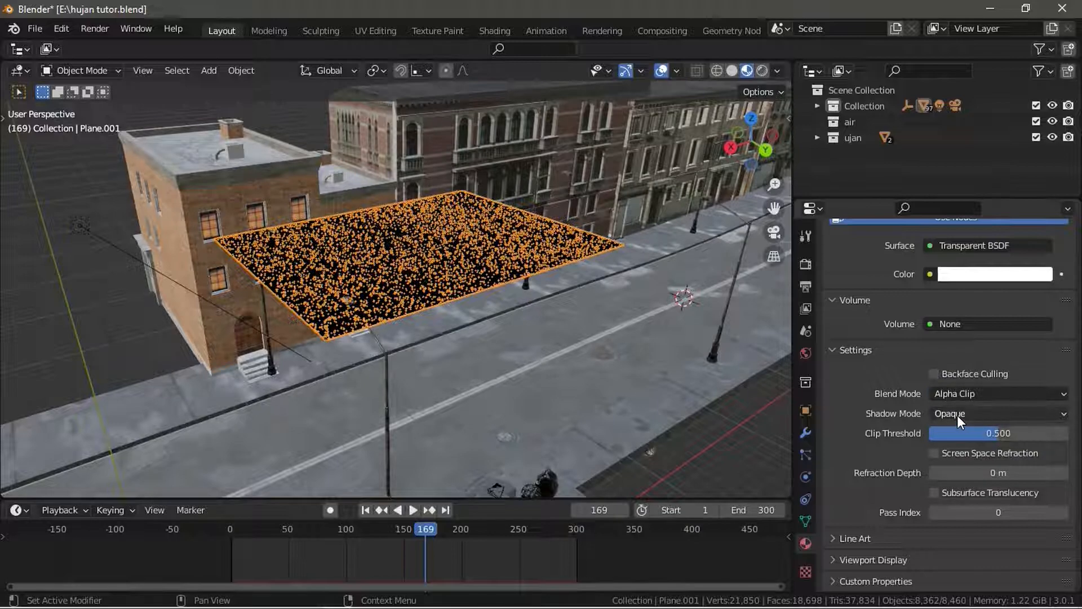
click(957, 414)
click(953, 434)
Step: Deselect the plane, play the rain to frame 203, and check the street without the visible emitter
click(472, 316)
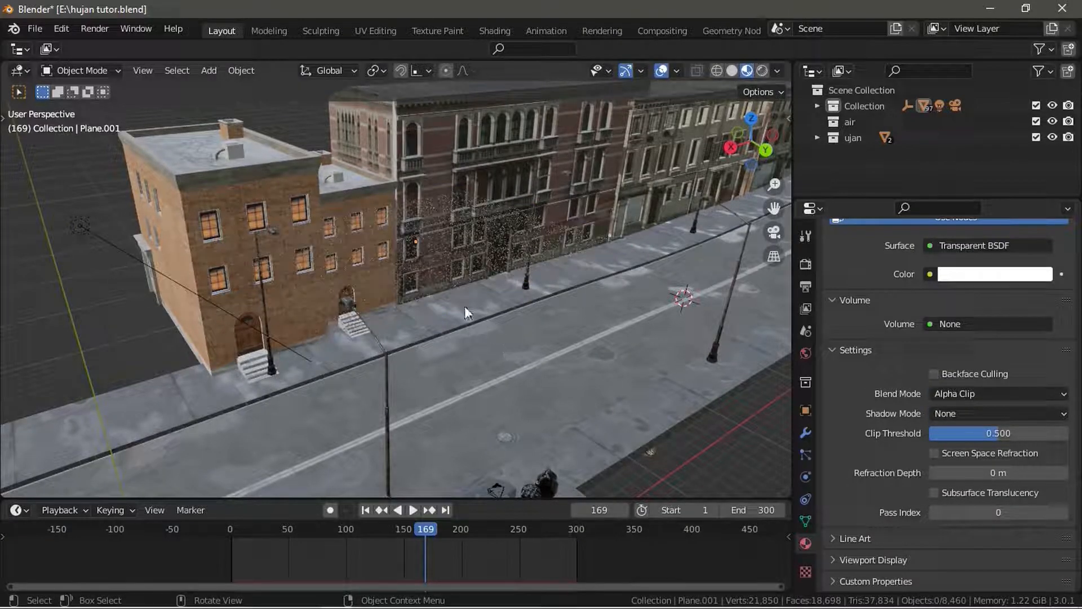
key(space)
middle_drag(425, 296, 428, 328)
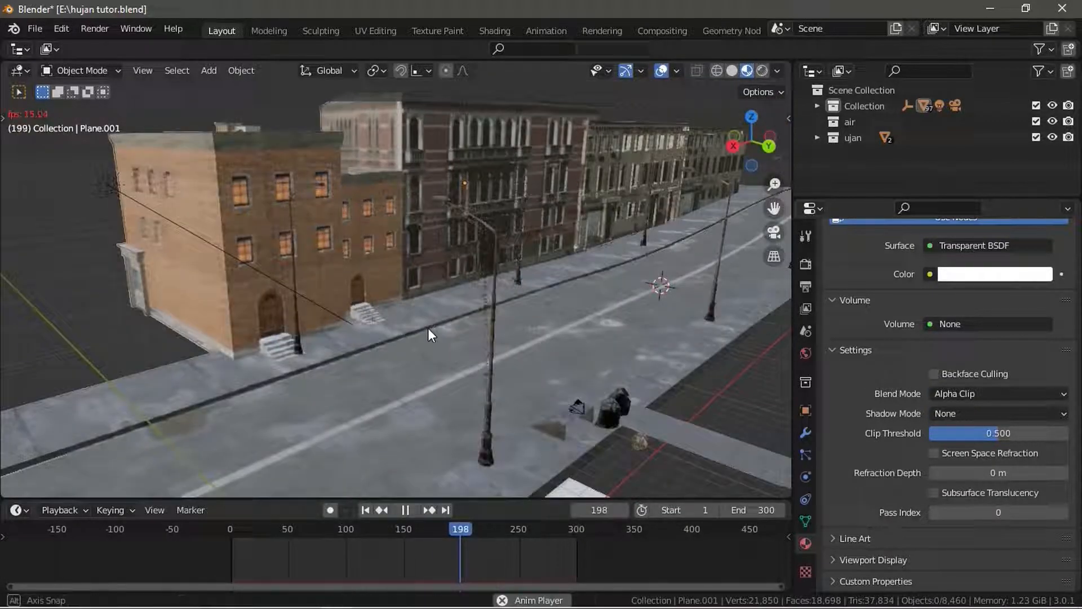
key(space)
scroll(435, 324, down, 5)
scroll(457, 323, up, 4)
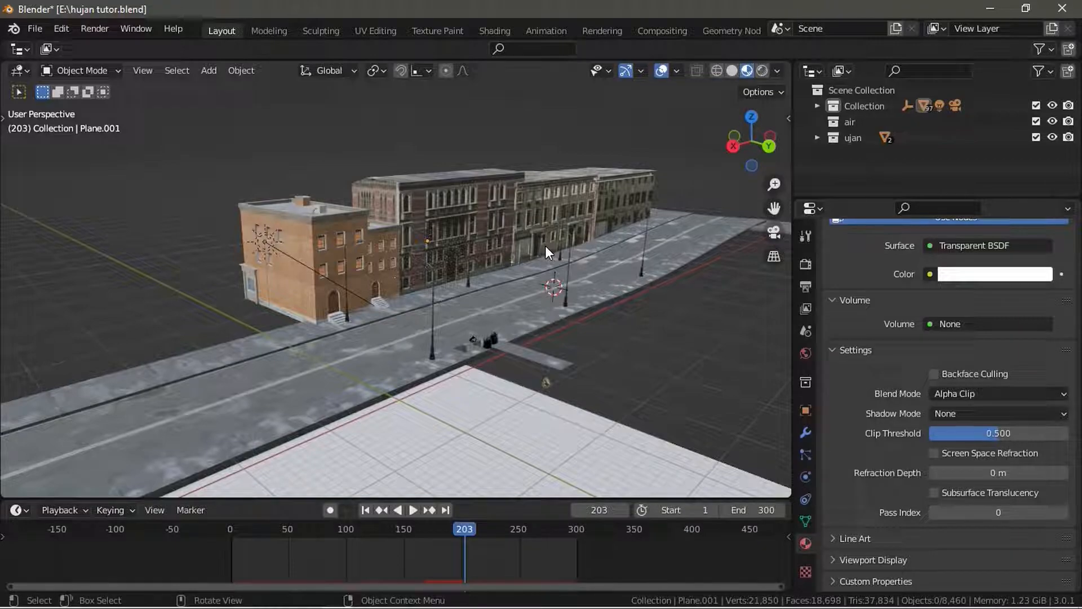
Step: Add a cube to the scene and move it onto the street near the camera
key(shift+a)
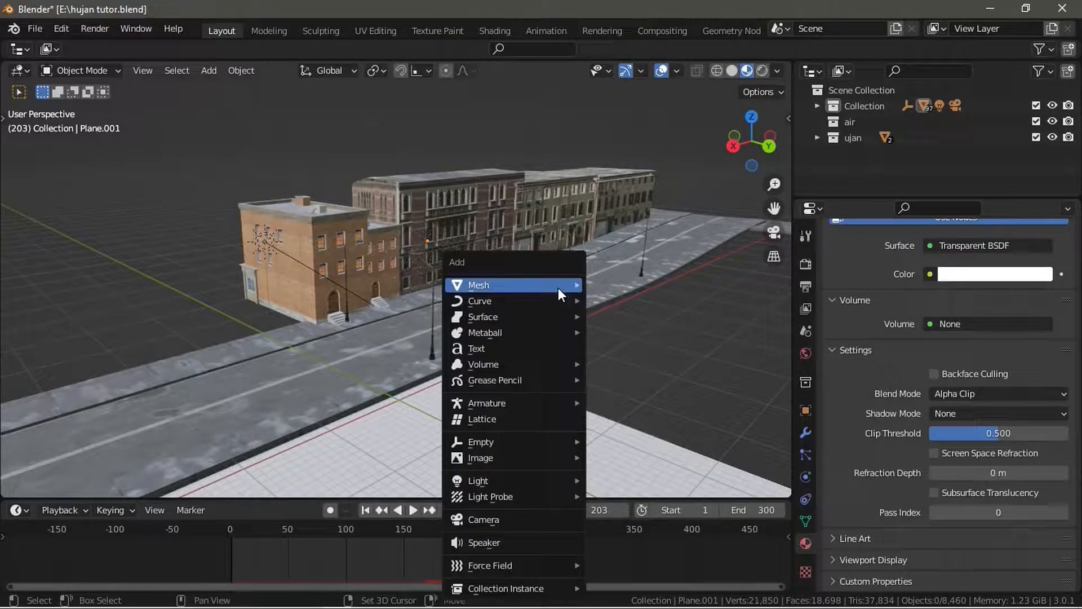
mouse_move(580, 282)
click(617, 296)
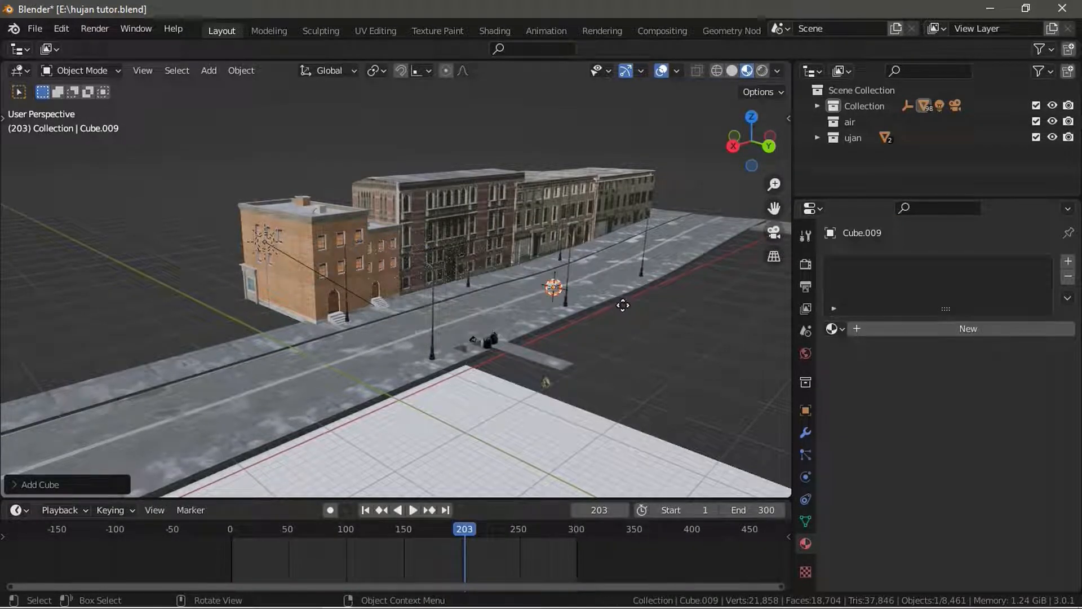
key(g)
click(499, 337)
Step: Enlarge the cube's mesh in Edit Mode to span the street and raise it along the Z axis
key(Tab)
middle_drag(500, 336, 491, 316)
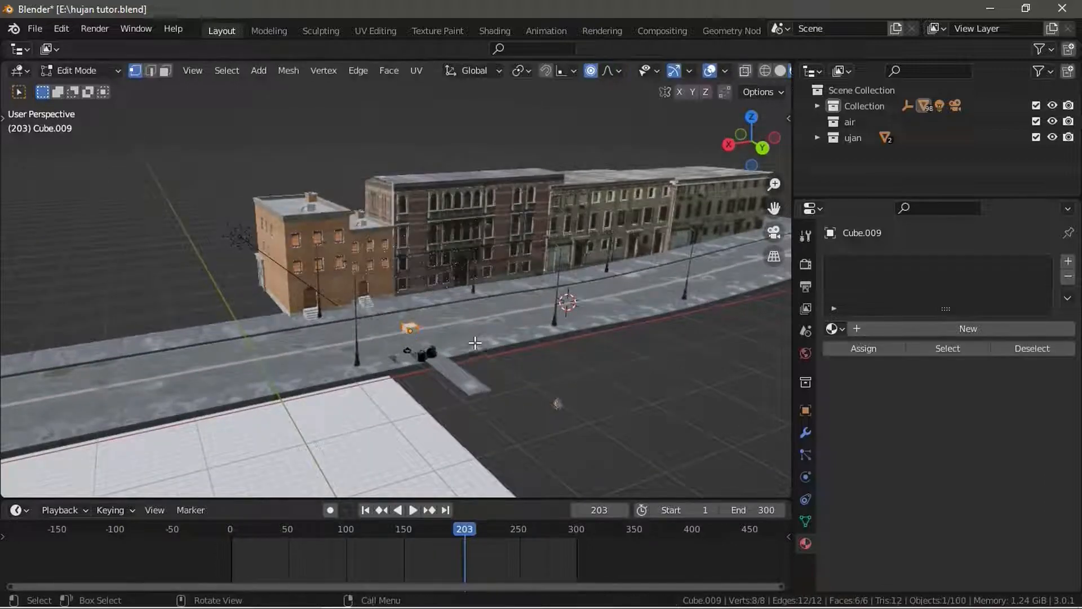
key(s)
click(217, 288)
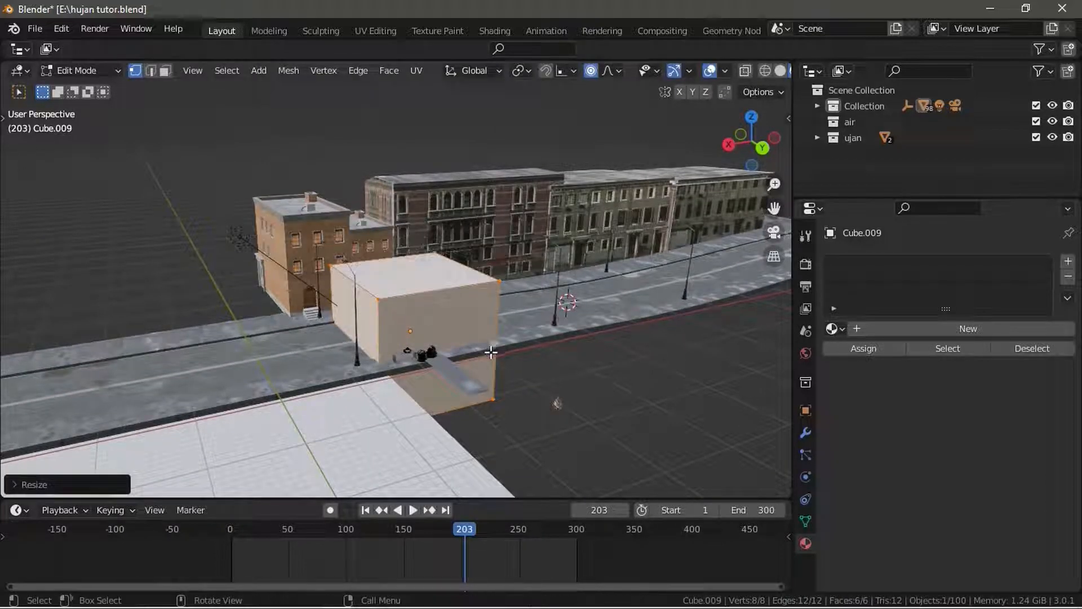
key(g)
key(z)
click(481, 263)
Step: Scale the cube's mesh up further and stretch it along the X axis into a long box over the street
key(s)
click(515, 265)
key(s)
key(x)
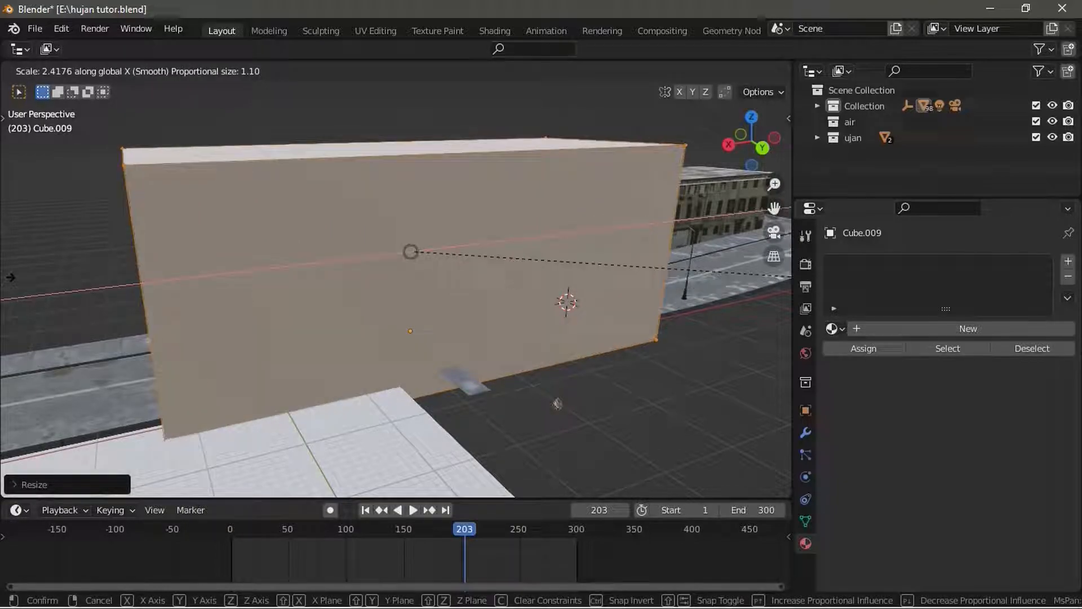
click(136, 287)
key(g)
key(x)
right_click(136, 287)
Step: Return to Object Mode and shift the long box along the X axis over the street
key(Tab)
key(g)
key(x)
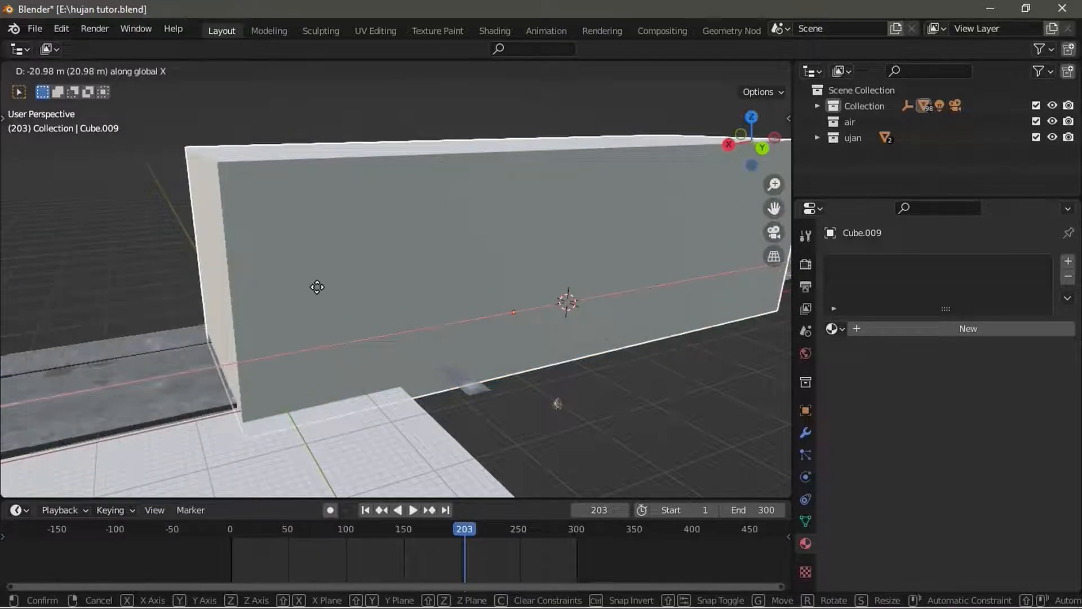
click(309, 285)
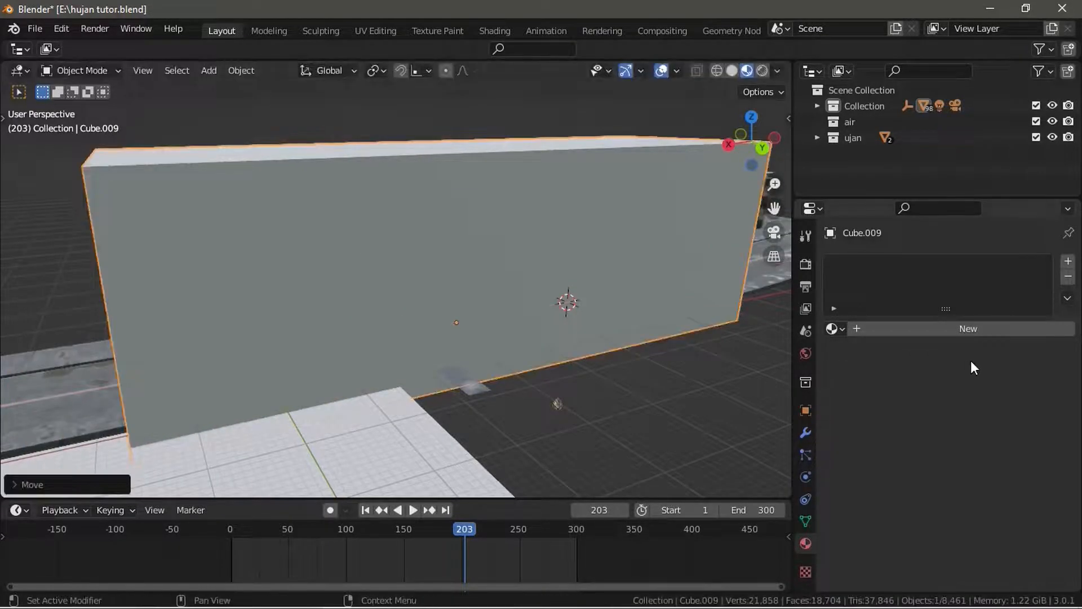
Step: Give the long box a new material and open a Shader Editor beside the 3D viewport
click(956, 328)
drag(798, 67, 551, 169)
drag(796, 266, 872, 266)
click(567, 70)
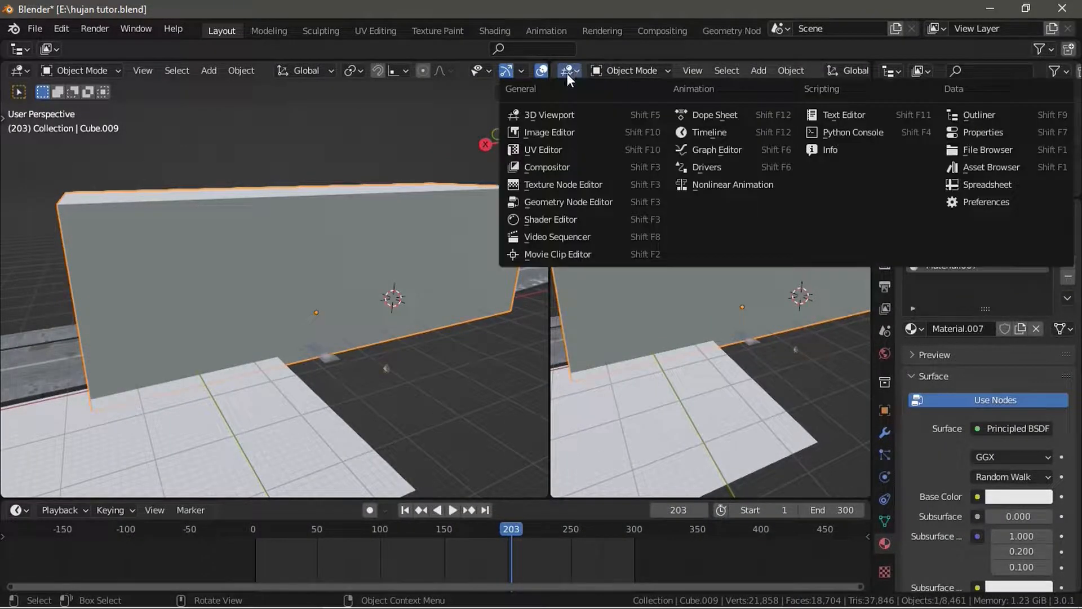
click(549, 219)
key(n)
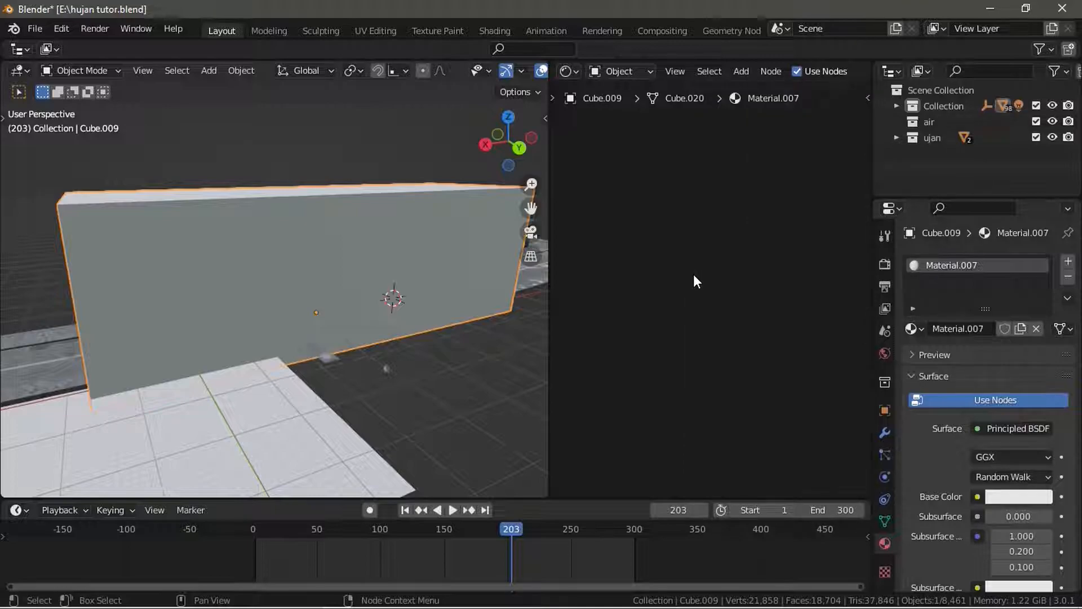
Step: Delete the Principled BSDF node from the box's material
scroll(777, 279, down, 5)
middle_drag(777, 279, 674, 330)
scroll(716, 307, up, 5)
middle_drag(759, 285, 687, 270)
scroll(647, 306, up, 3)
click(670, 237)
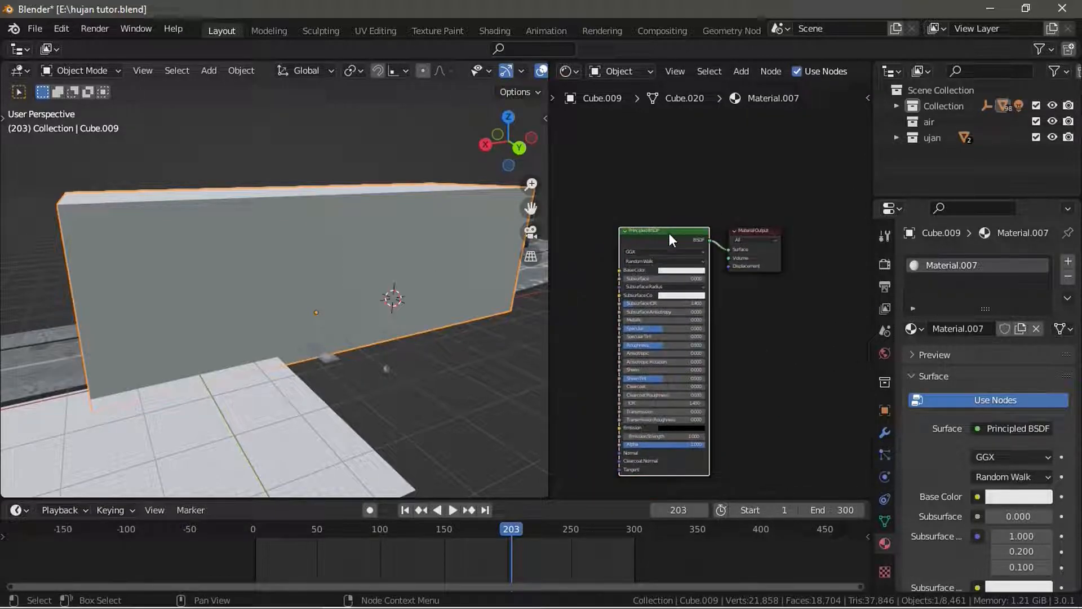
key(Delete)
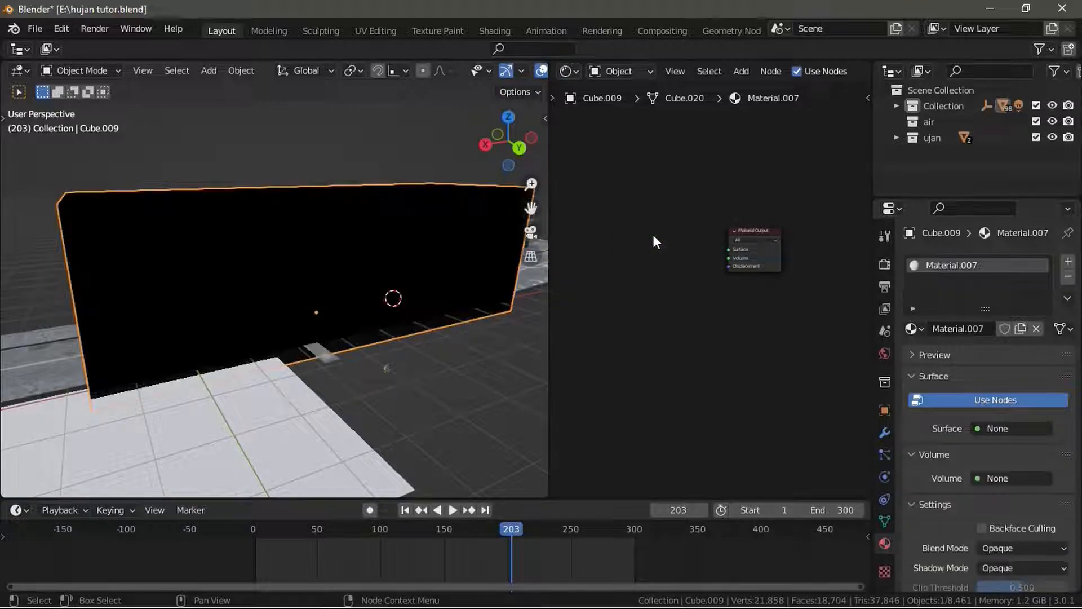
Step: Add a Principled Volume shader and connect it to the Material Output's Volume input
key(shift+a)
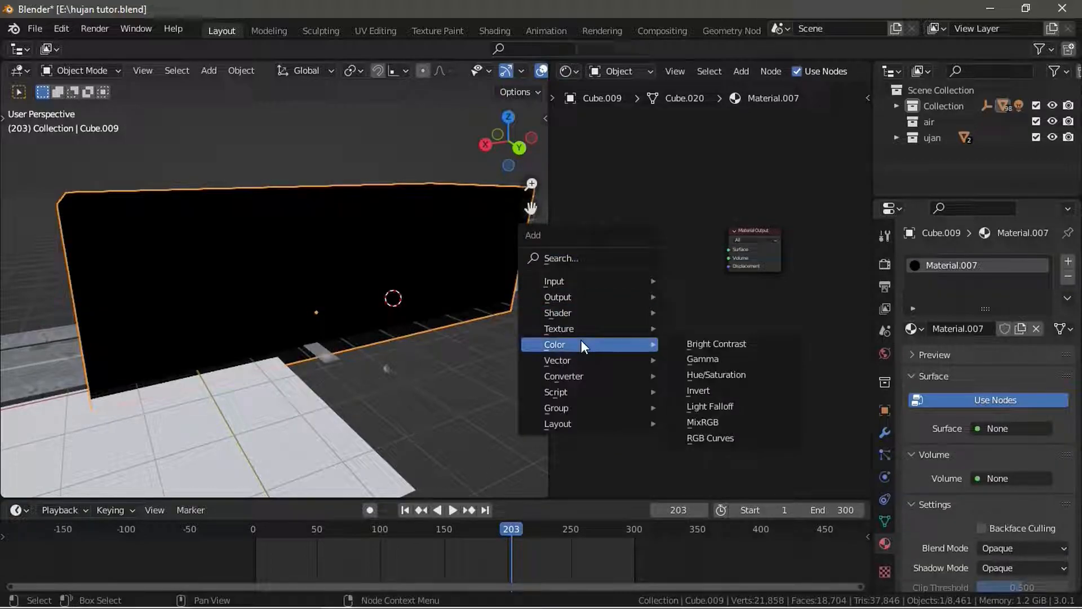
mouse_move(573, 310)
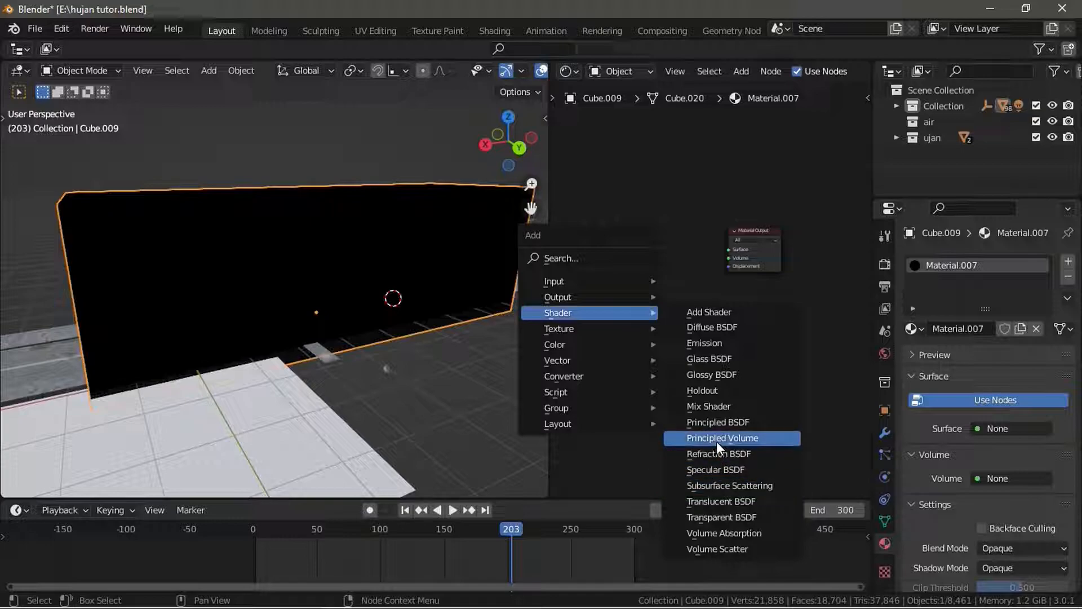
click(738, 440)
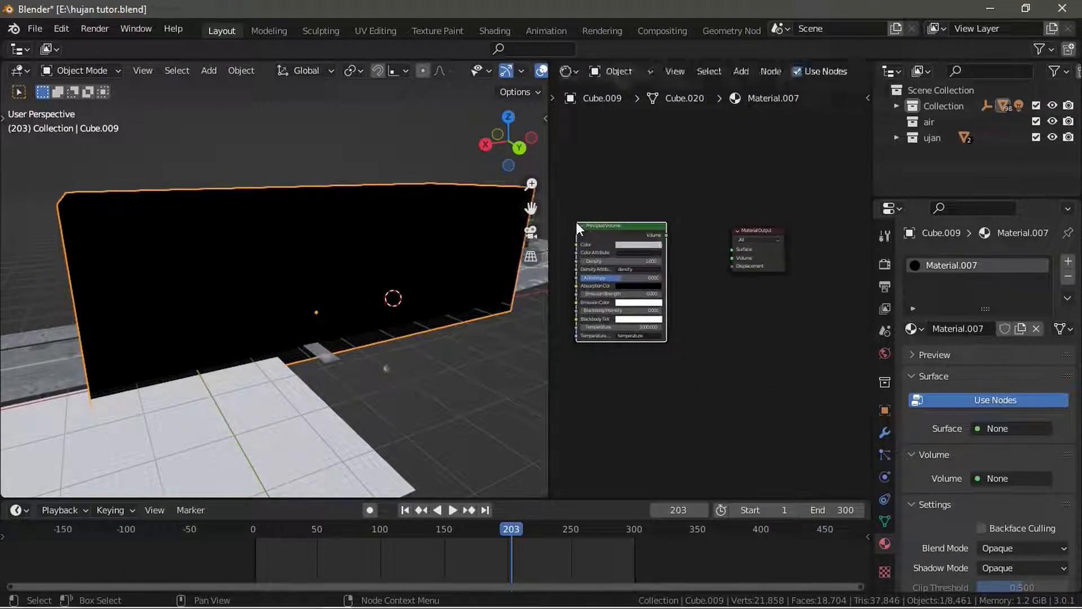
click(728, 251)
scroll(729, 251, up, 2)
middle_drag(756, 269, 706, 291)
drag(672, 238, 761, 269)
Step: Set the Principled Volume's Density to 0.03
scroll(702, 263, up, 2)
click(703, 259)
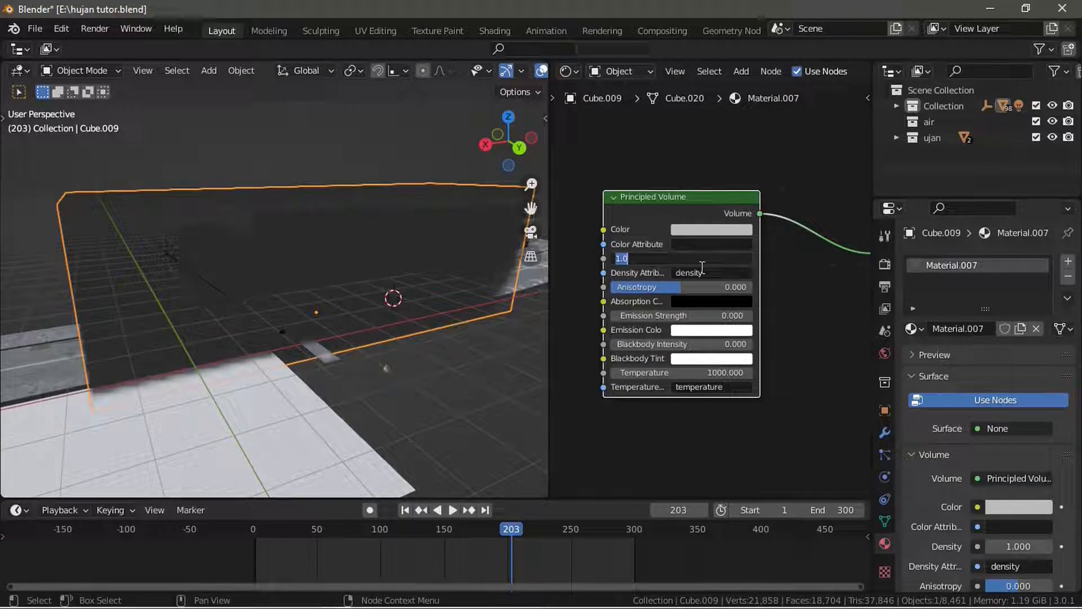
text(0.0)
key(Return)
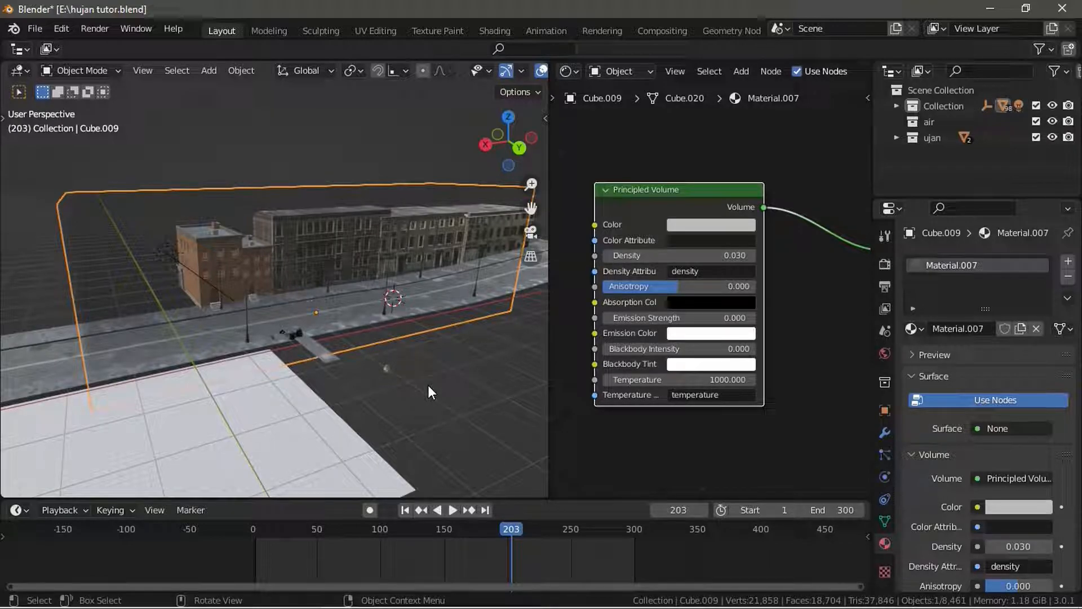
Step: Check the fog over the street in Rendered shading through the camera, and return to Material Preview
key(KP_0)
key(z)
click(392, 173)
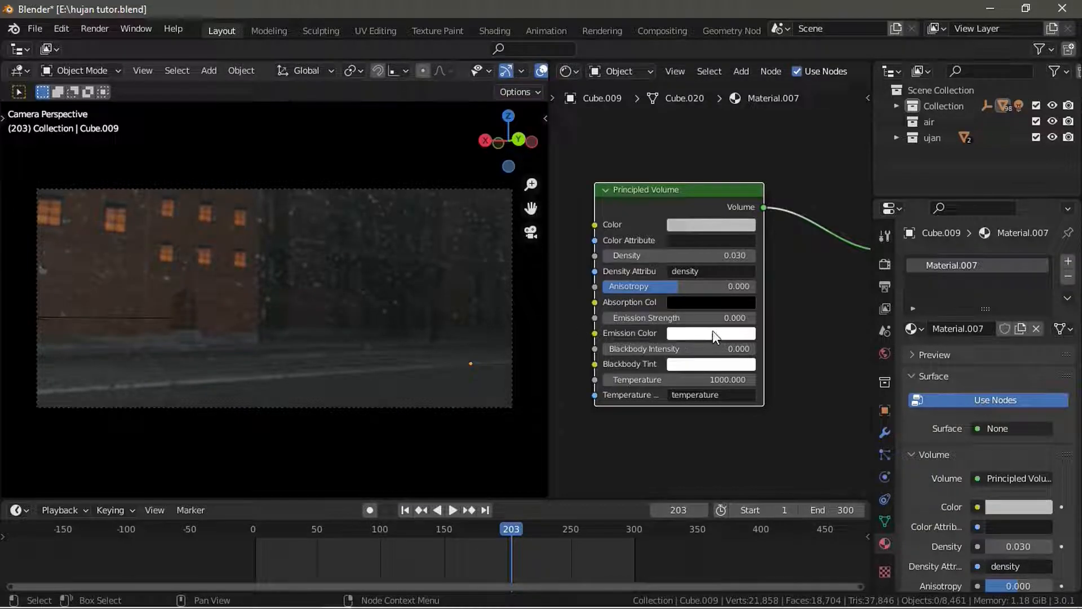
middle_drag(422, 301, 447, 381)
right_click(559, 361)
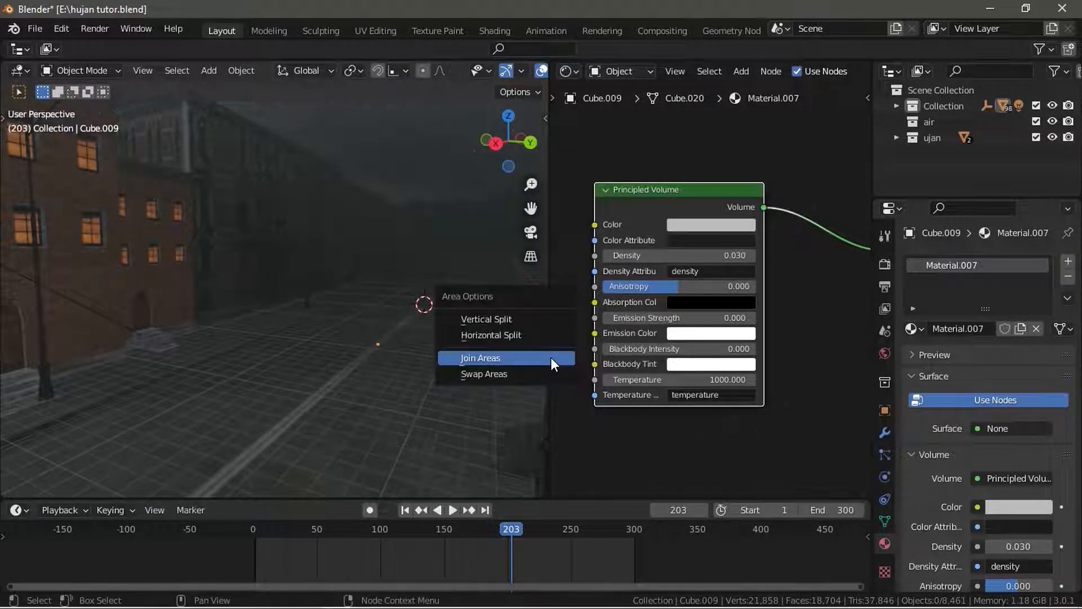
click(553, 362)
right_click(465, 347)
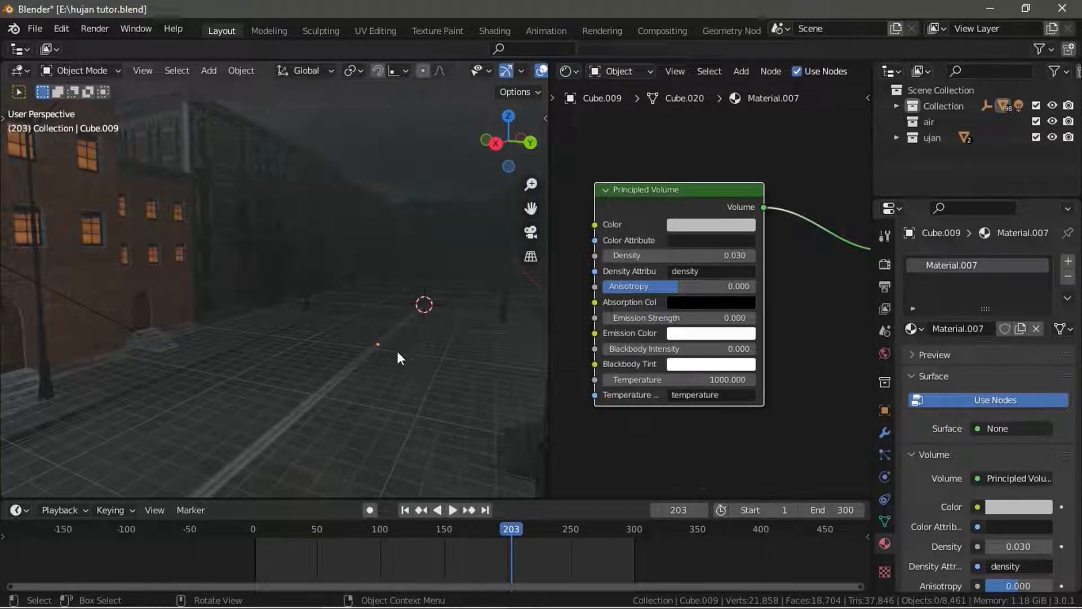
key(z)
click(421, 342)
key(z)
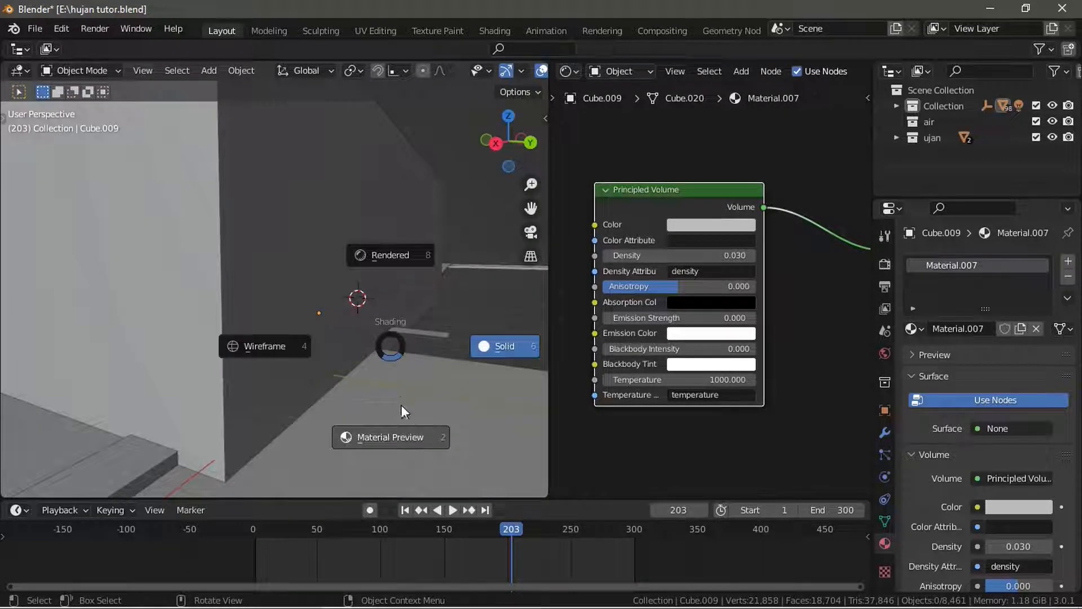
click(402, 407)
Step: Select the road plane and show all of its material nodes in the Shader Editor
scroll(400, 395, up, 3)
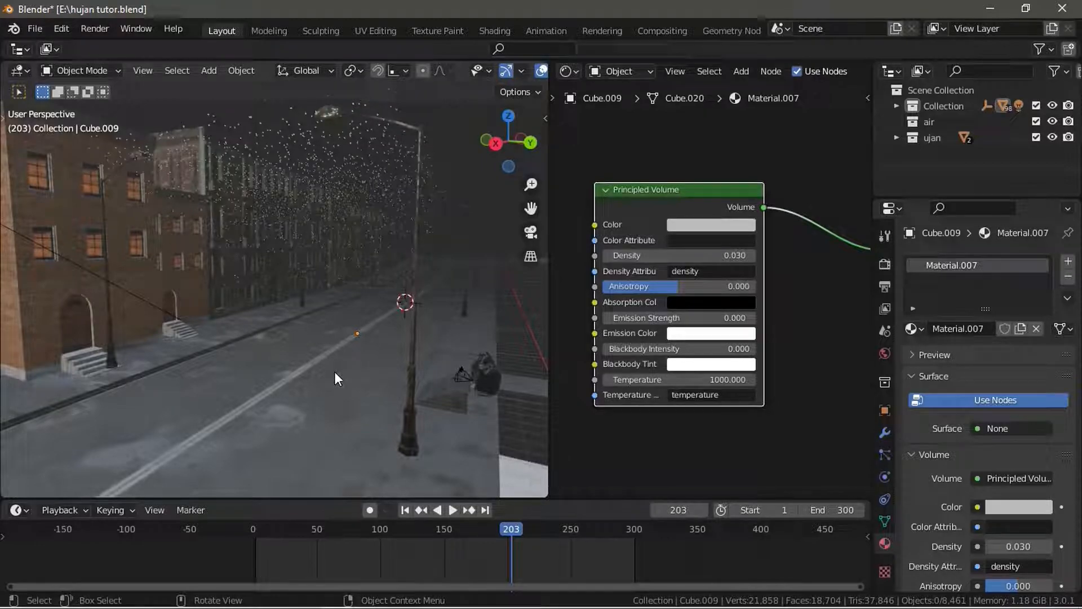
mouse_move(334, 372)
middle_down()
mouse_move(344, 375)
mouse_move(327, 371)
mouse_move(339, 368)
middle_up()
click(303, 408)
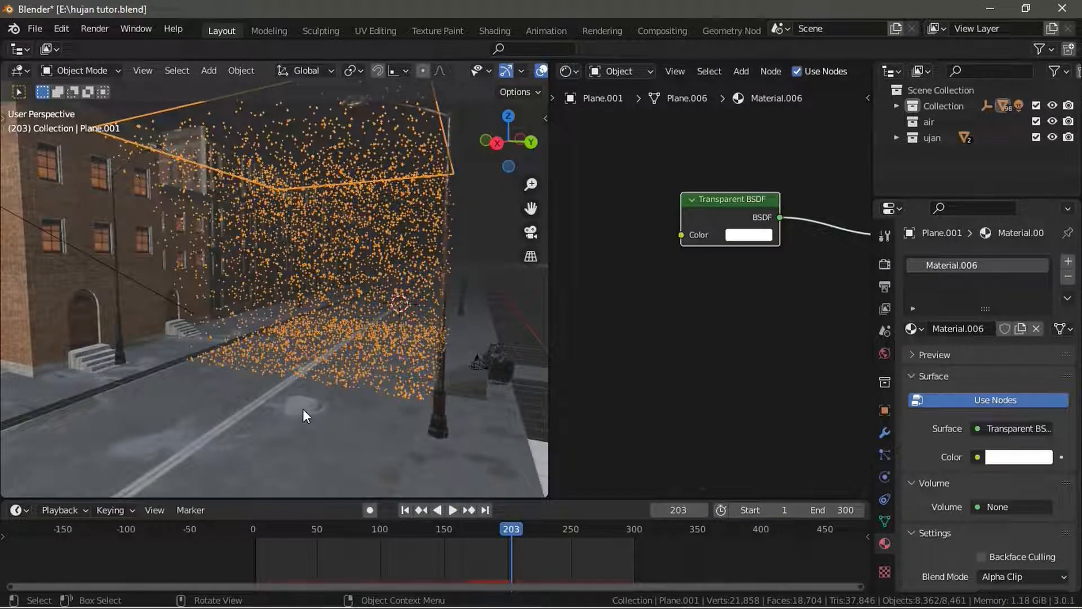
click(216, 408)
middle_drag(216, 408, 347, 377)
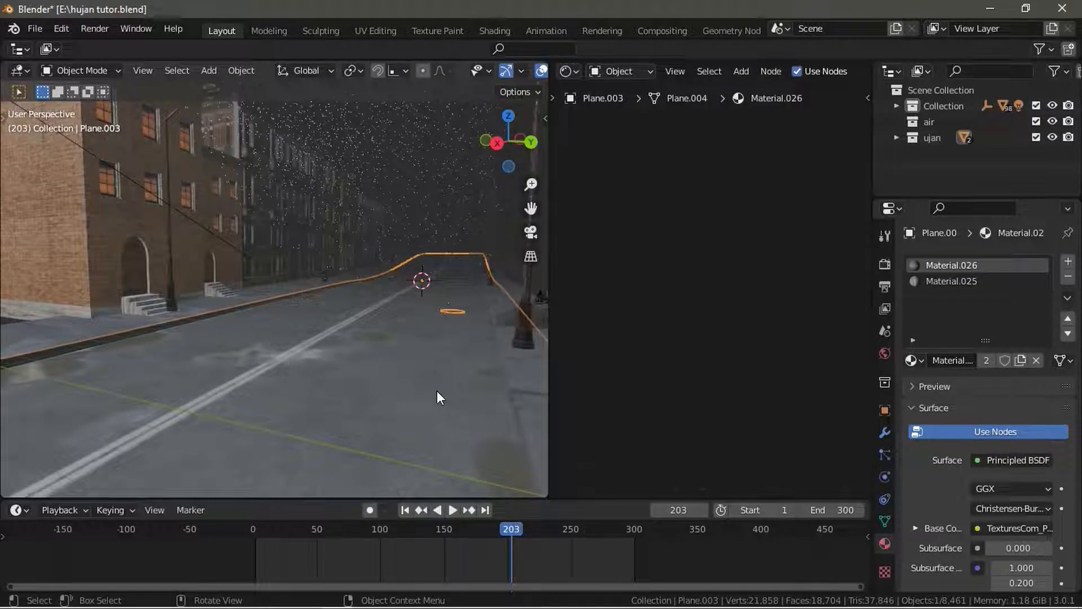
middle_drag(437, 390, 605, 278)
key(Home)
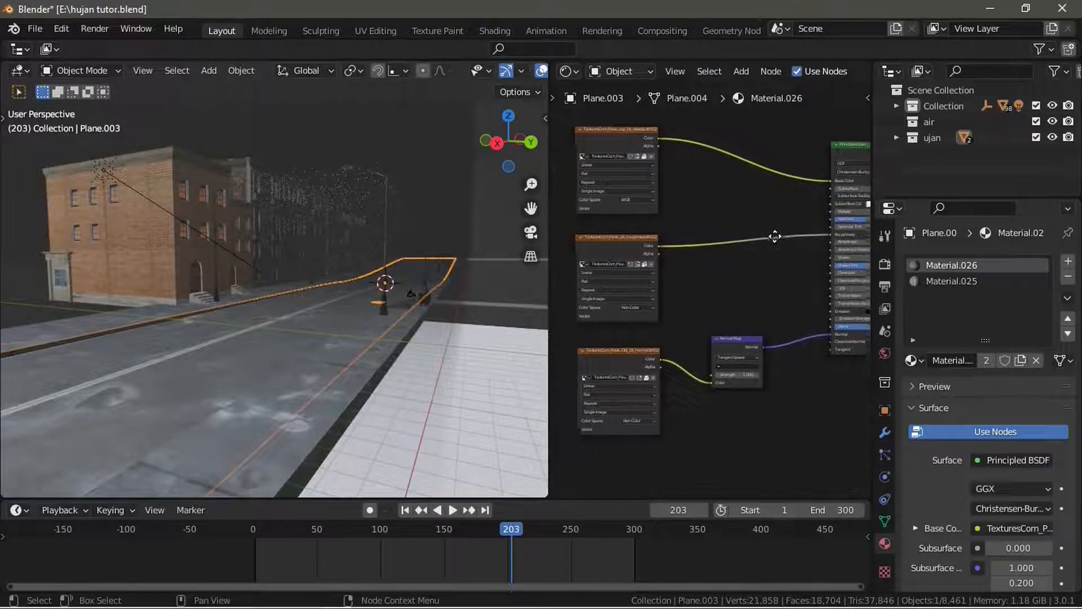
Step: Examine the road surface up close from several angles in Rendered shading
middle_drag(745, 258, 725, 336)
click(354, 287)
middle_drag(354, 292, 285, 313)
click(326, 316)
scroll(322, 312, up, 2)
click(323, 280)
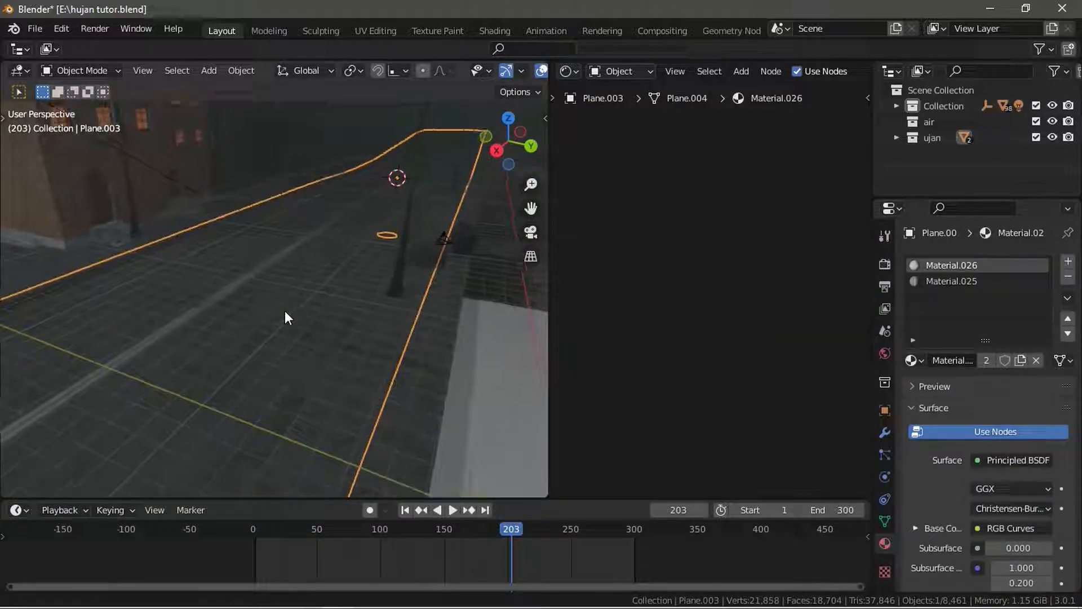
scroll(285, 312, up, 2)
scroll(290, 313, up, 2)
scroll(756, 300, down, 3)
Step: Select the road's Material.025 slot and switch the viewport back to Material Preview
click(951, 280)
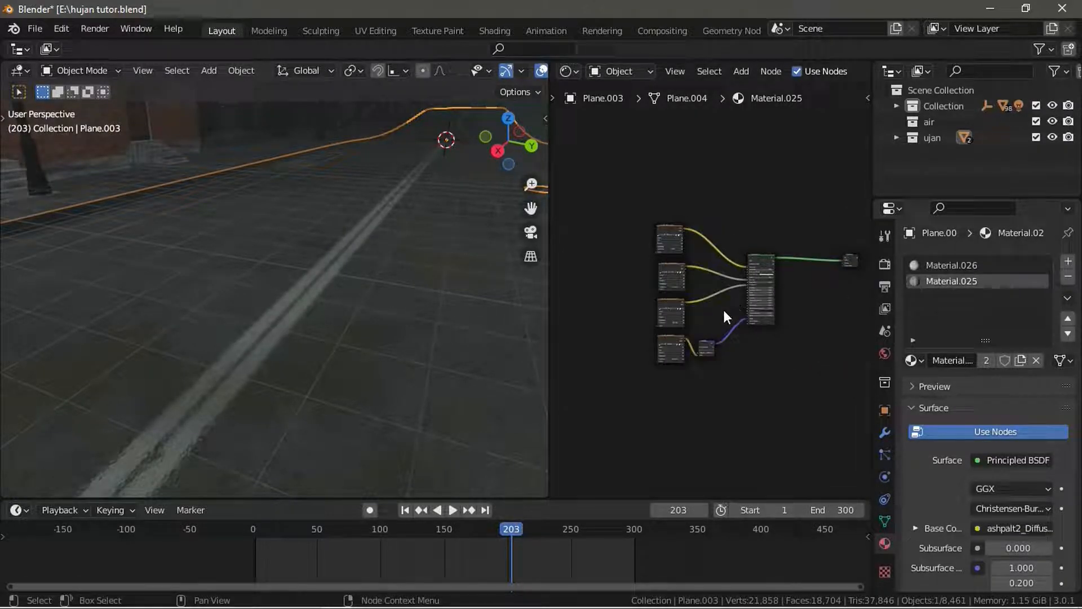
scroll(724, 309, up, 3)
middle_drag(488, 290, 114, 378)
key(z)
click(218, 445)
mouse_move(218, 445)
middle_down()
mouse_move(365, 377)
mouse_move(333, 299)
mouse_move(349, 291)
middle_up()
Step: Insert an RGB Curves node between the asphalt diffuse texture and the Base Color input
middle_drag(666, 206, 685, 221)
scroll(708, 290, up, 3)
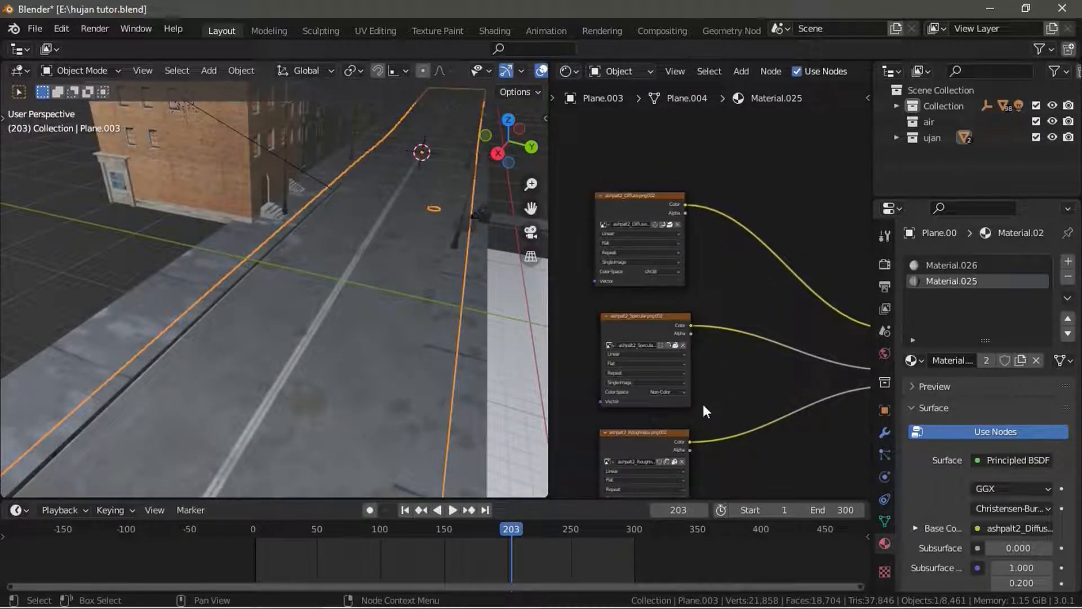
middle_drag(670, 489, 640, 350)
scroll(641, 363, down, 1)
middle_drag(687, 170, 682, 250)
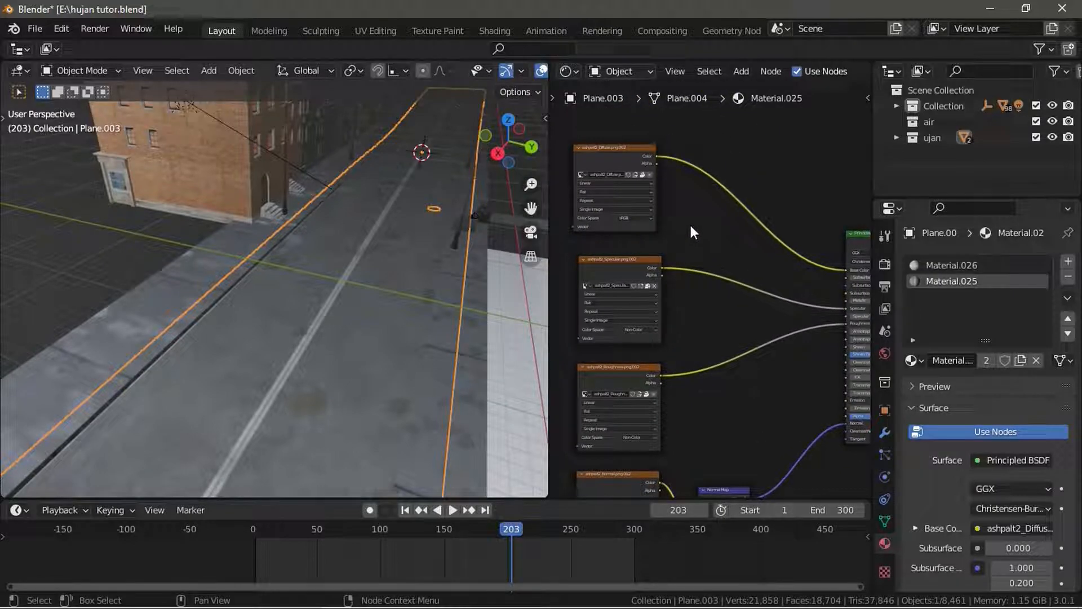
key(shift+a)
mouse_move(693, 230)
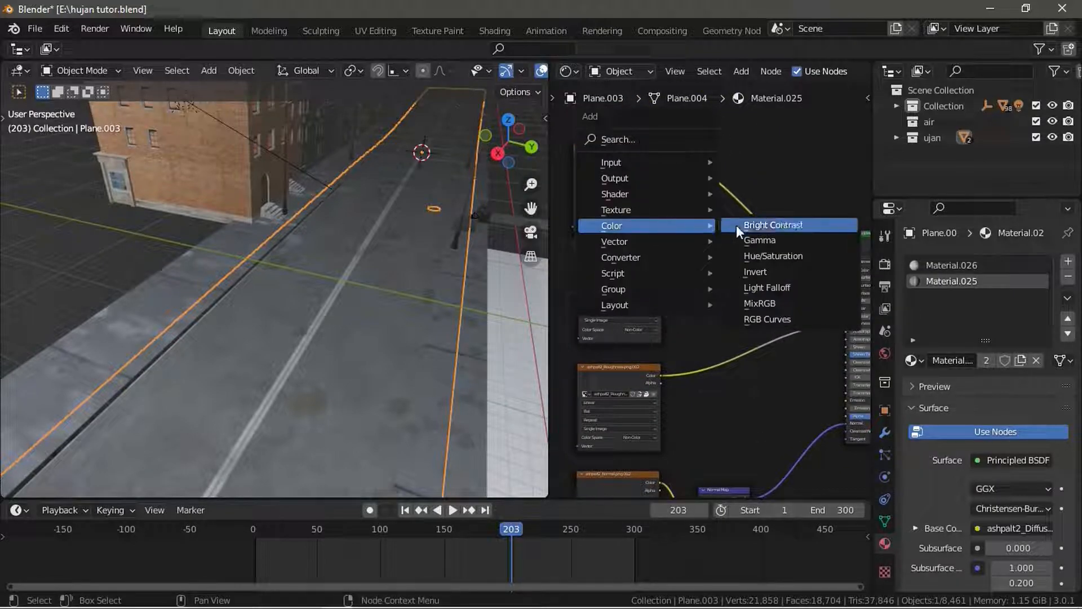
click(779, 319)
click(634, 150)
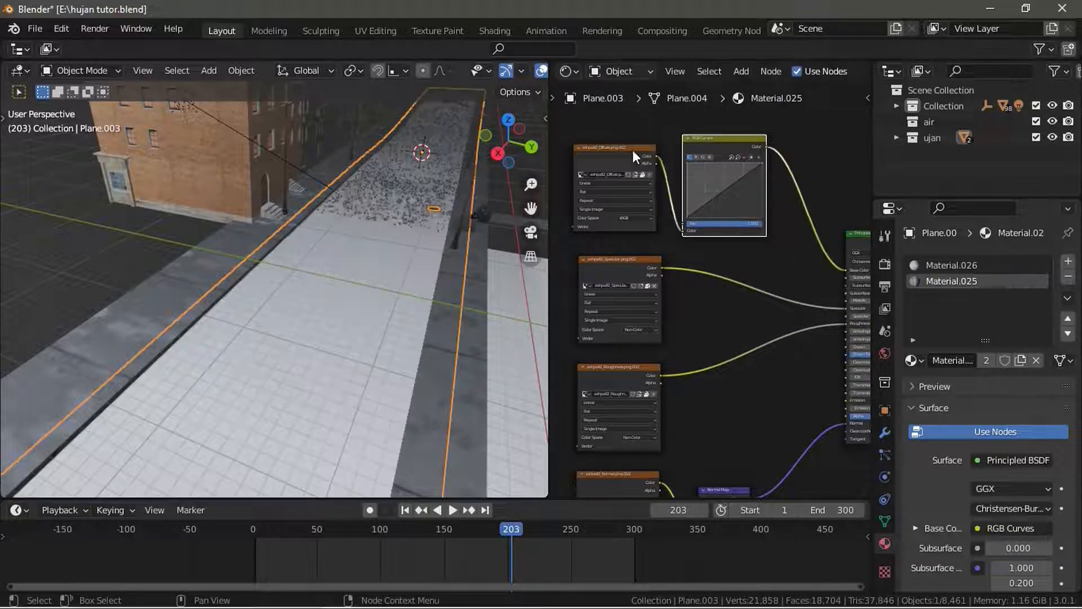
Step: Bend the middle of the Base Color's RGB curve downward to darken the asphalt
middle_drag(833, 243, 745, 241)
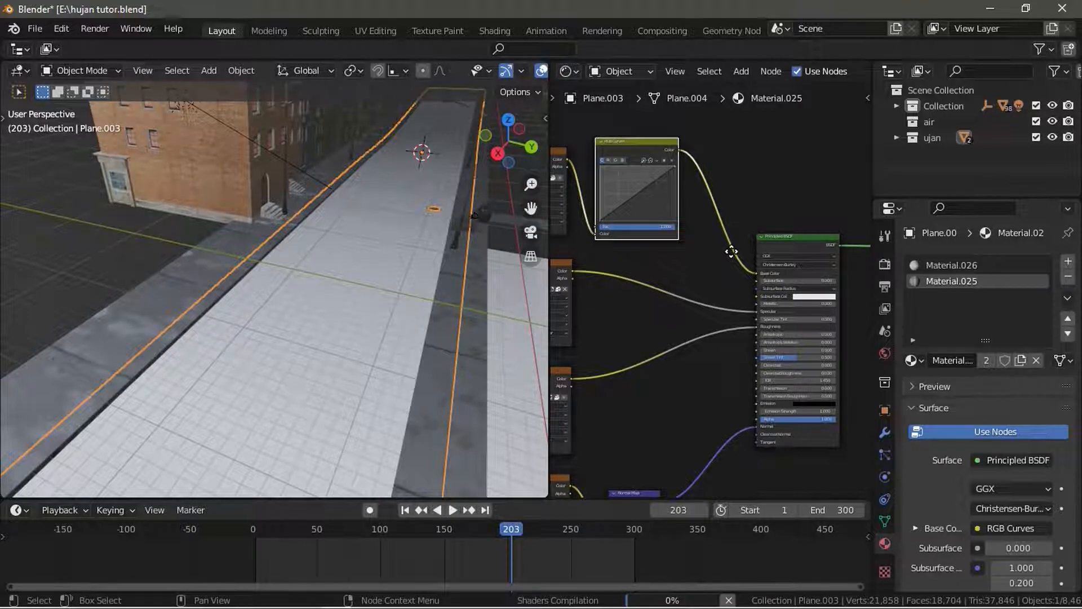
scroll(648, 214, up, 6)
middle_drag(648, 214, 704, 301)
drag(682, 271, 690, 279)
Step: Duplicate the RGB Curves node and insert the copy between the roughness texture and the Roughness input
scroll(722, 333, down, 4)
middle_drag(724, 277, 721, 199)
key(shift+d)
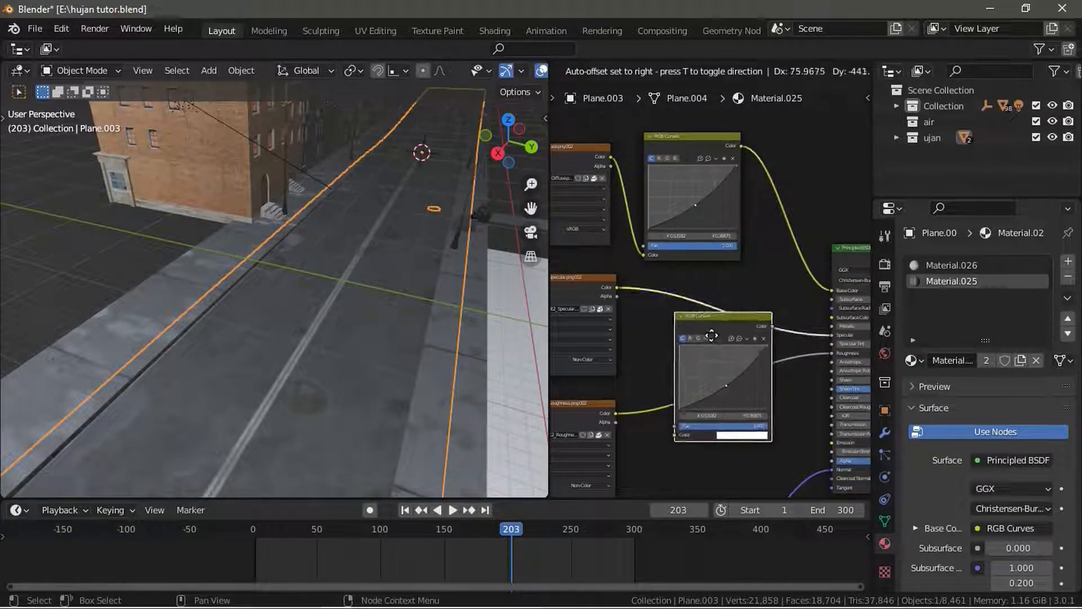
click(702, 361)
Step: Pull the roughness curve's point down to about X 0.79, Y 0.24 to make the road look wet
middle_drag(714, 422, 675, 299)
scroll(675, 300, up, 4)
middle_drag(430, 338, 434, 314)
middle_drag(664, 340, 679, 338)
drag(658, 309, 689, 321)
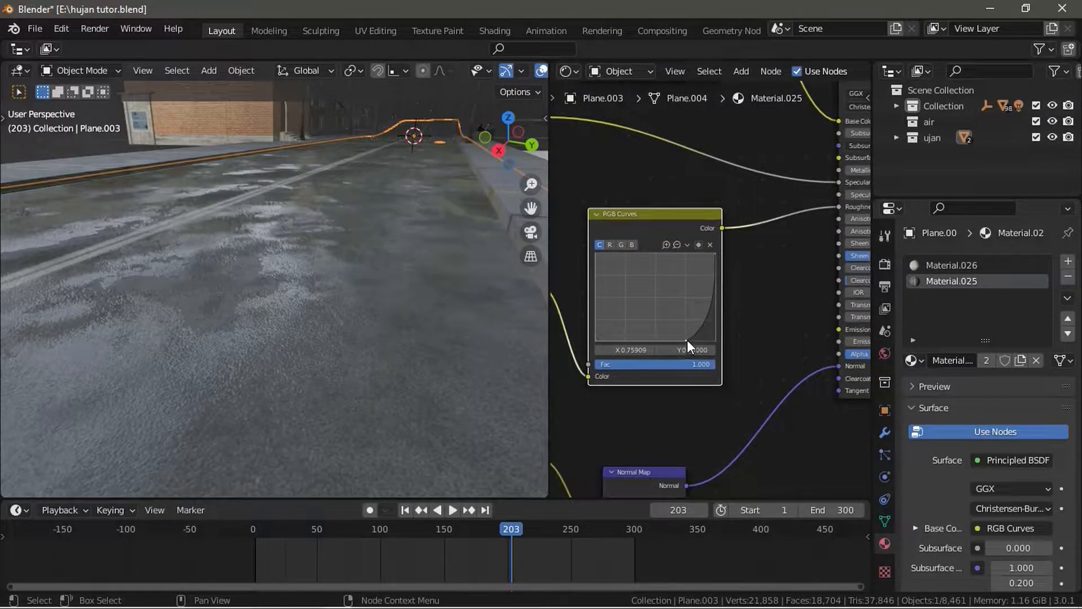
middle_drag(359, 243, 325, 297)
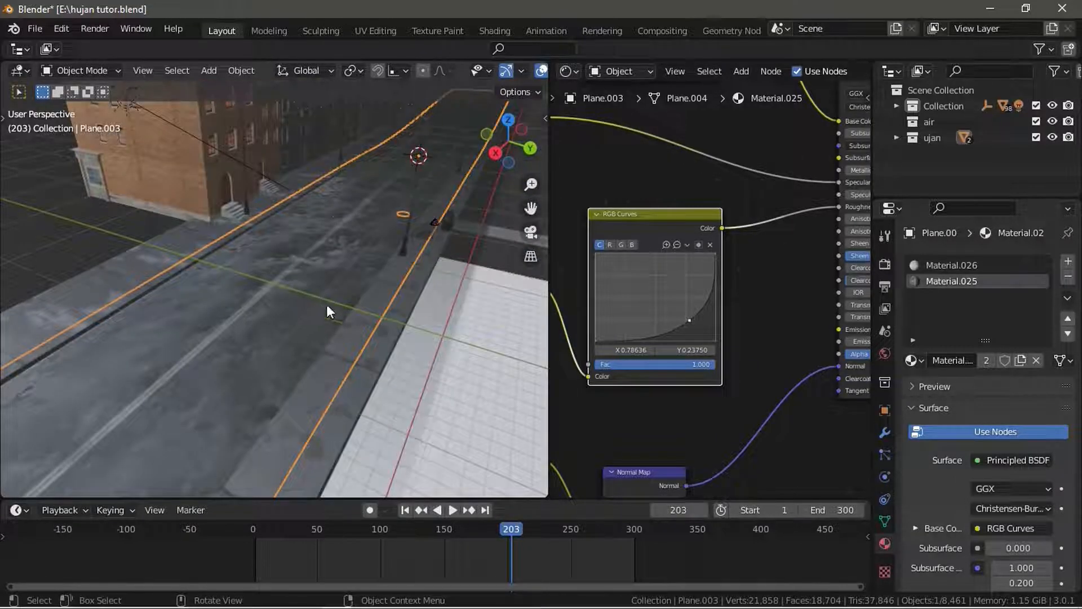
Step: Join the Shader Editor area into the 3D viewport
middle_drag(301, 364, 544, 291)
right_click(549, 275)
click(507, 276)
click(703, 278)
Step: Inspect the wet road surface up close and from farther away
middle_drag(451, 320, 441, 282)
scroll(420, 292, up, 4)
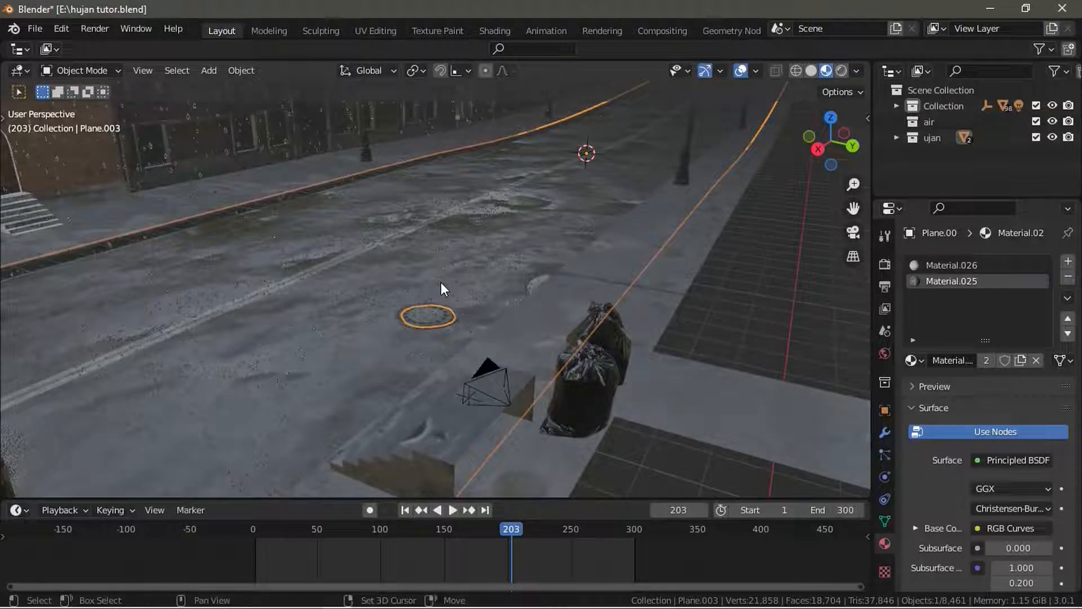
scroll(508, 279, down, 3)
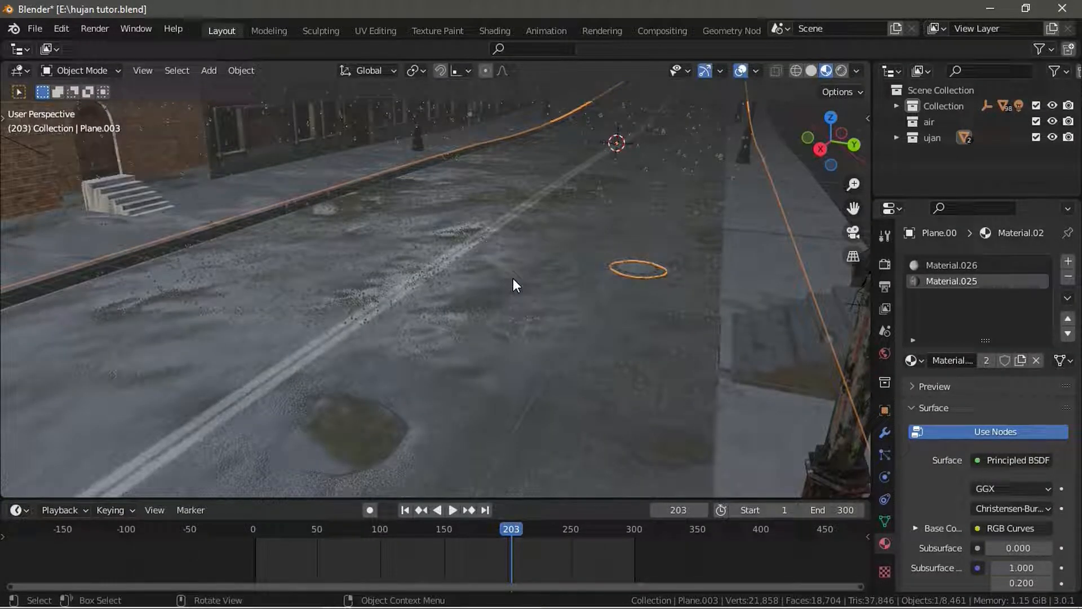
scroll(513, 278, down, 3)
scroll(589, 281, down, 5)
scroll(519, 262, up, 5)
middle_drag(533, 267, 530, 267)
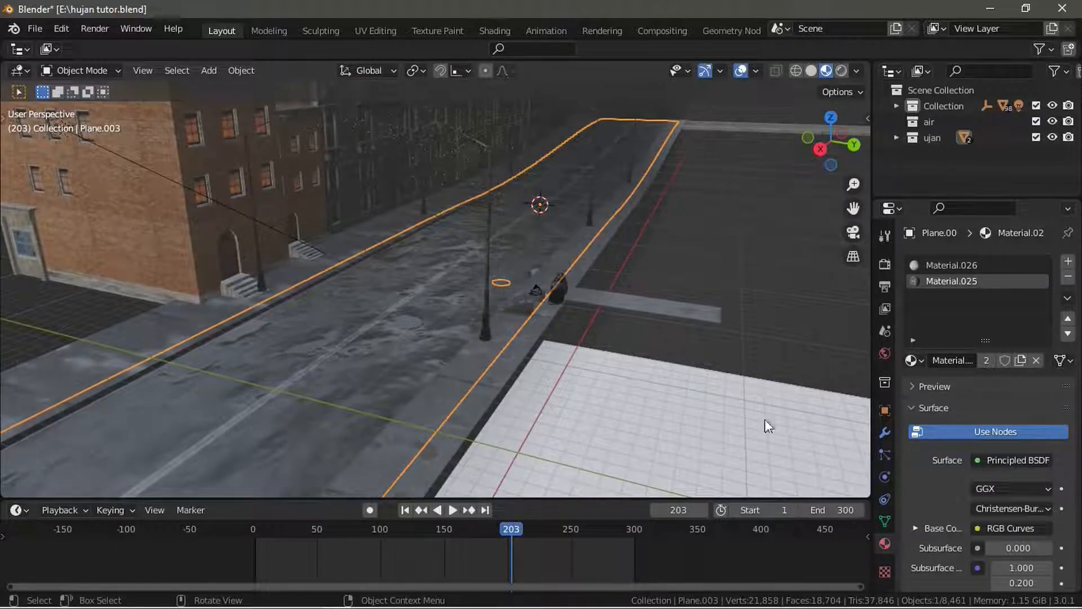
Step: Select the road plane and add a particle system to it
click(336, 366)
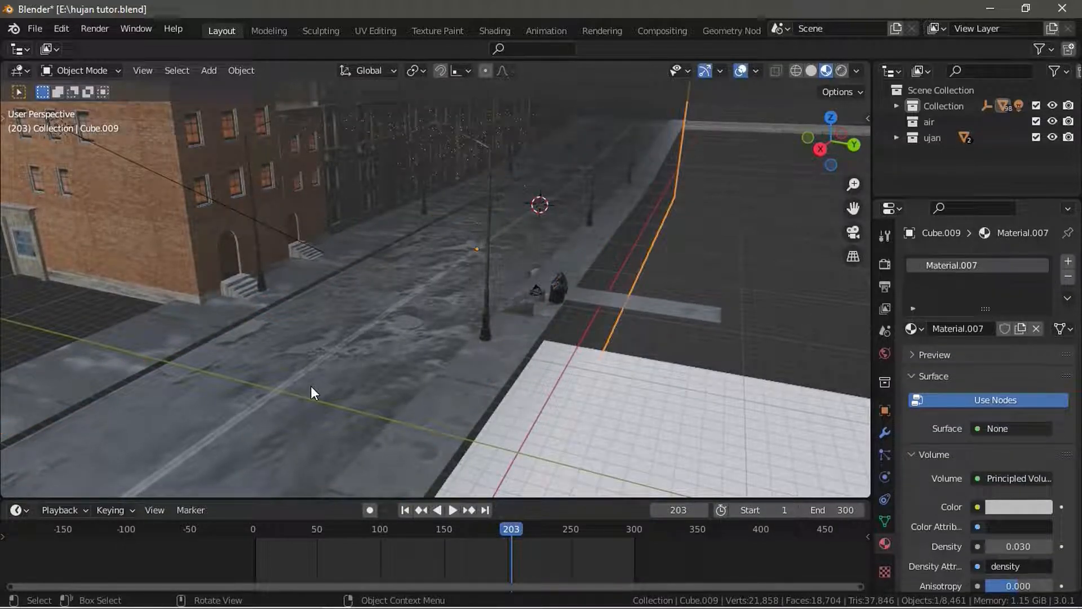
click(357, 319)
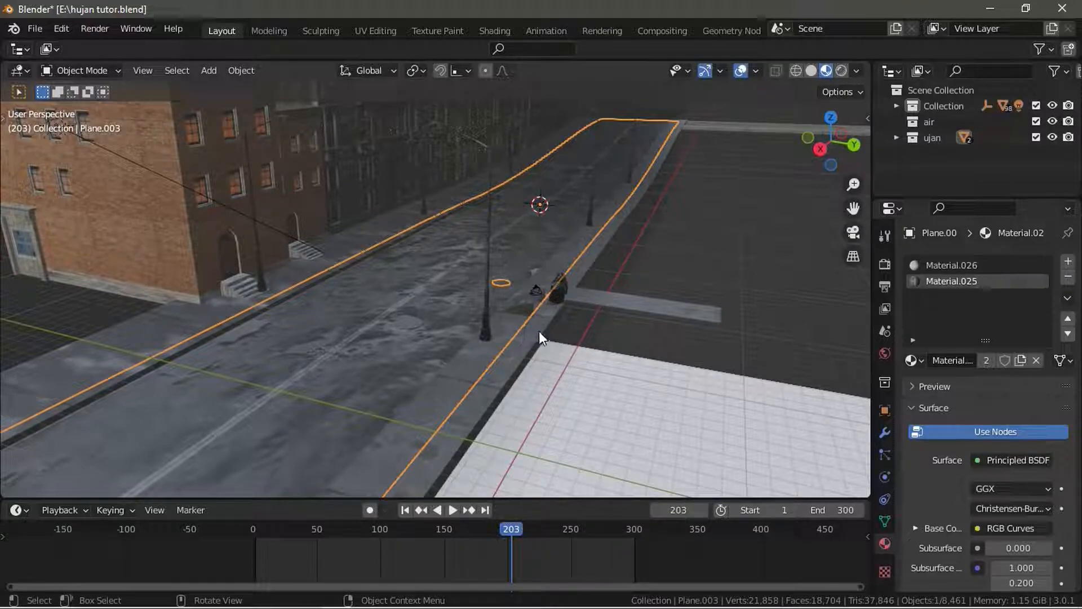
click(884, 454)
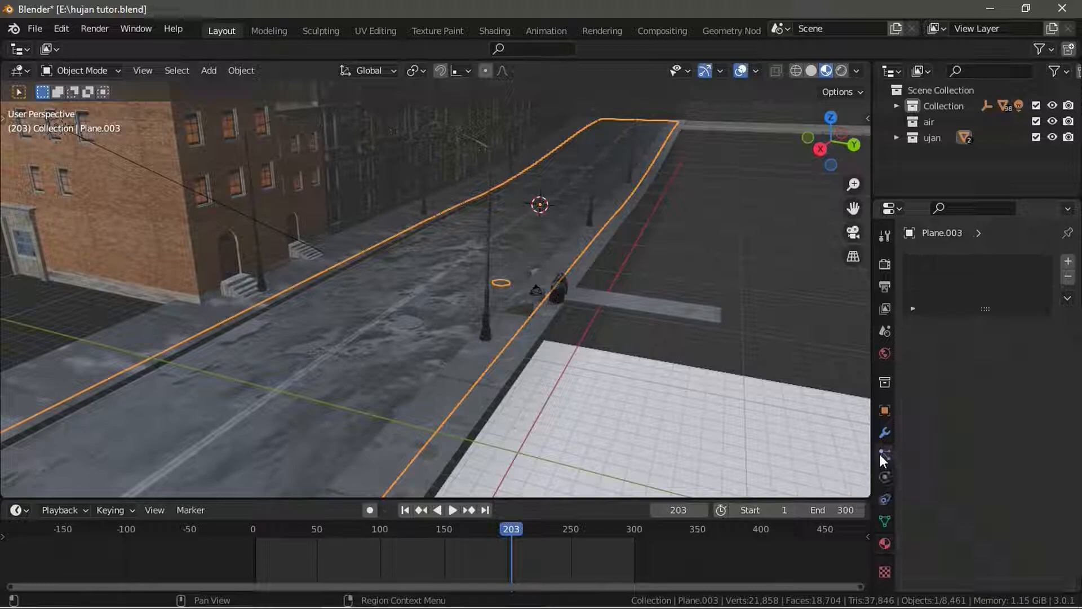
click(1067, 262)
Step: Set the road's particle emission Number to 50000
click(1015, 402)
text(5000)
key(Return)
click(1017, 402)
text(50000)
key(Return)
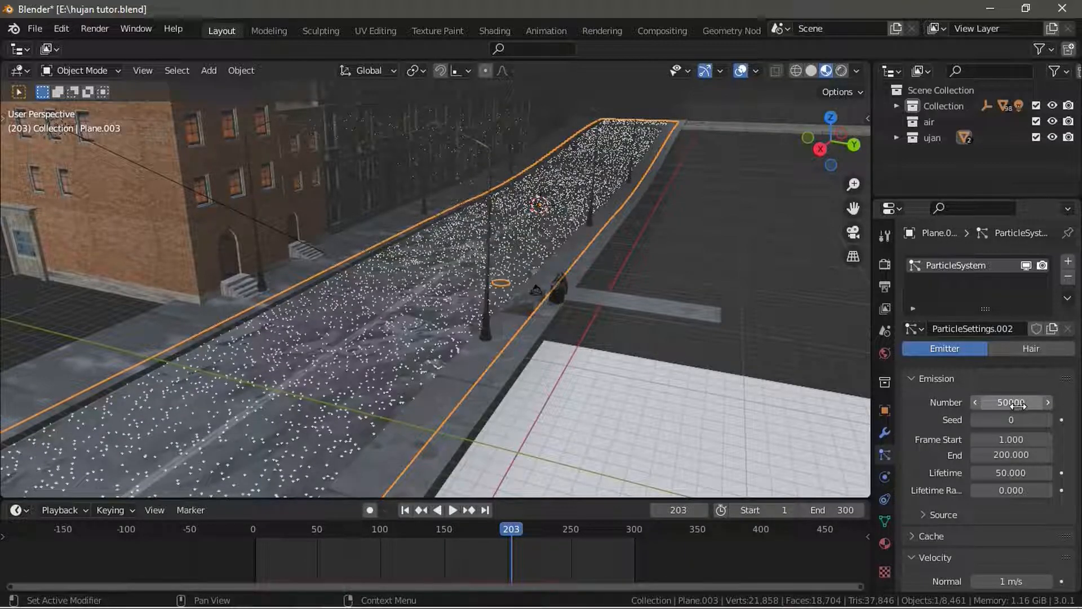
Step: Set the road particle system's emission End frame to 300 and its Lifetime to 1
scroll(1021, 446, down, 1)
click(1021, 424)
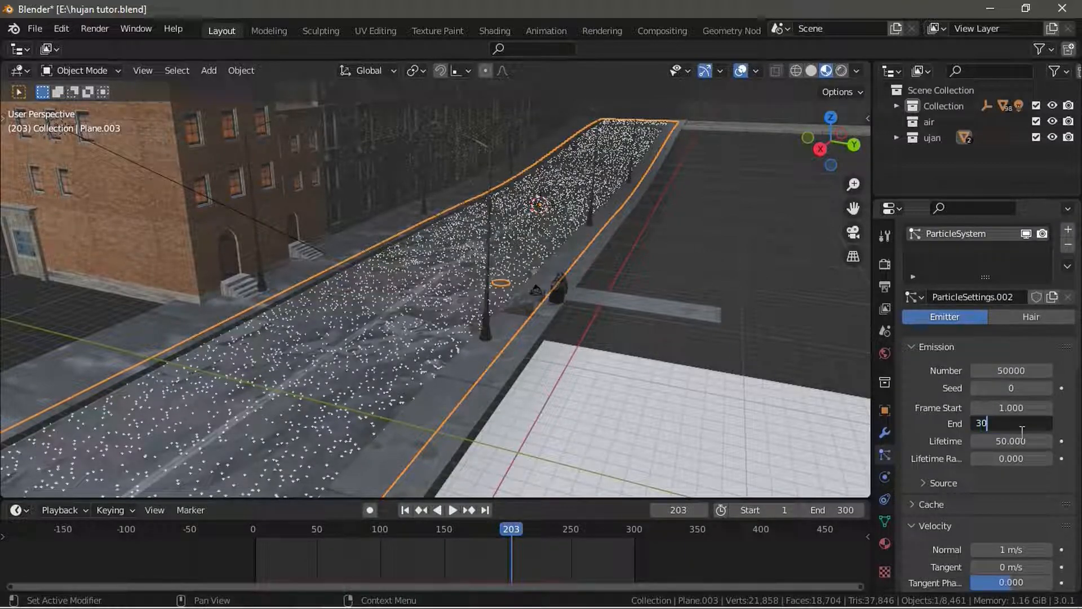
key(Return)
scroll(1019, 427, down, 2)
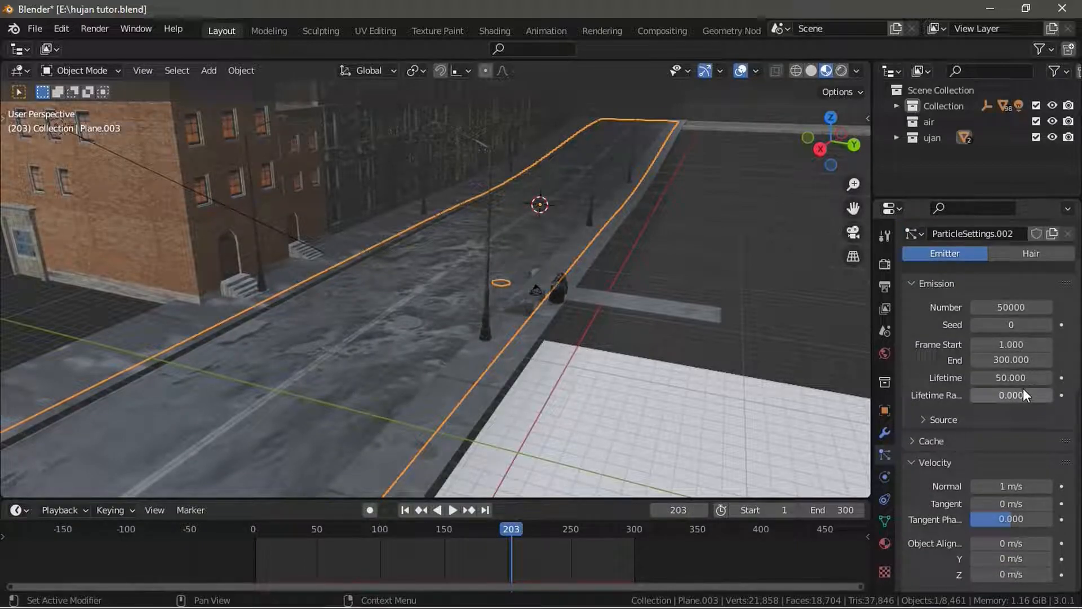
click(1019, 379)
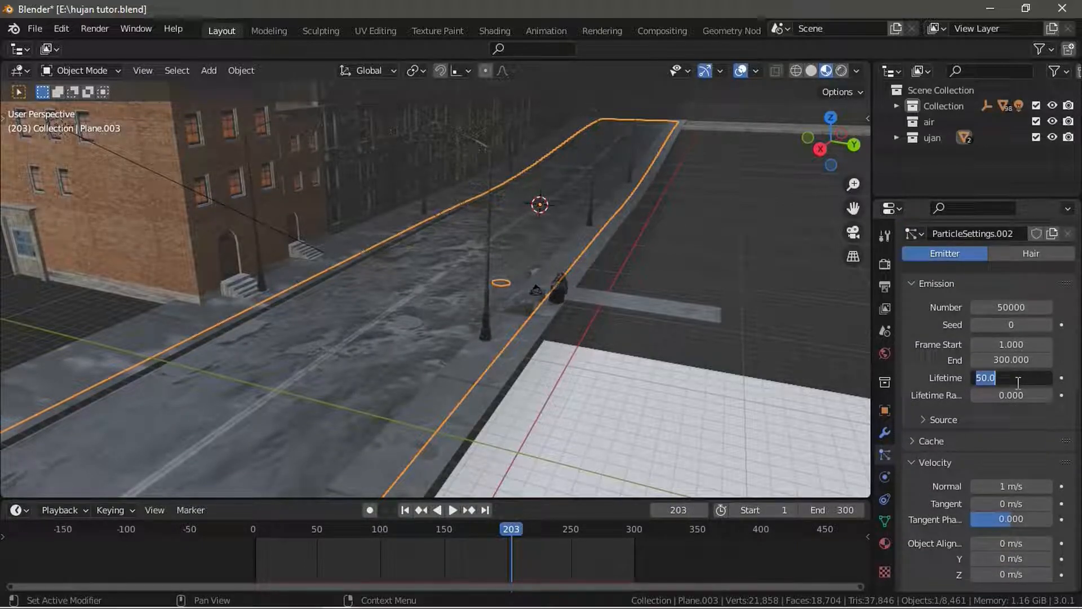
text(1)
key(Return)
Step: Play the animation and examine the short-lived particles on the road surface from several viewpoints
key(space)
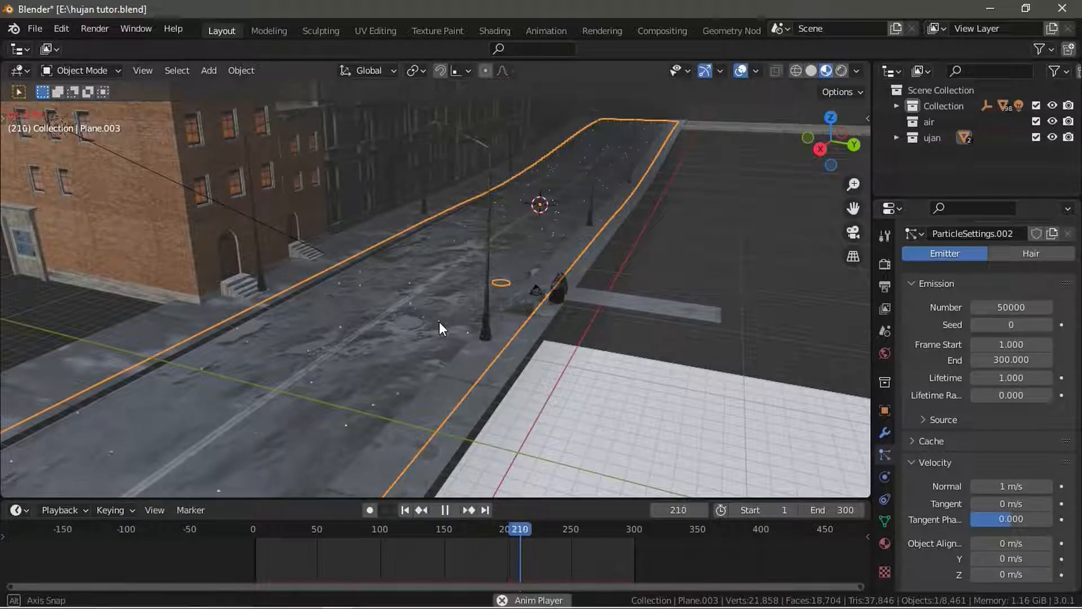
middle_drag(443, 321, 444, 320)
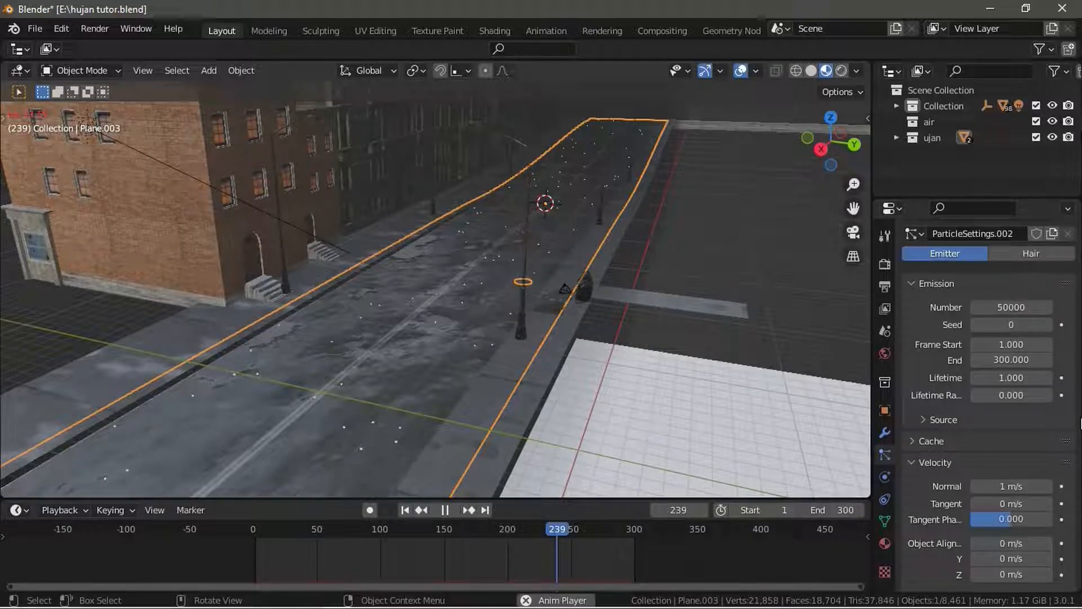
key(space)
scroll(979, 458, down, 3)
scroll(946, 401, down, 3)
middle_drag(495, 310, 502, 305)
scroll(503, 304, up, 3)
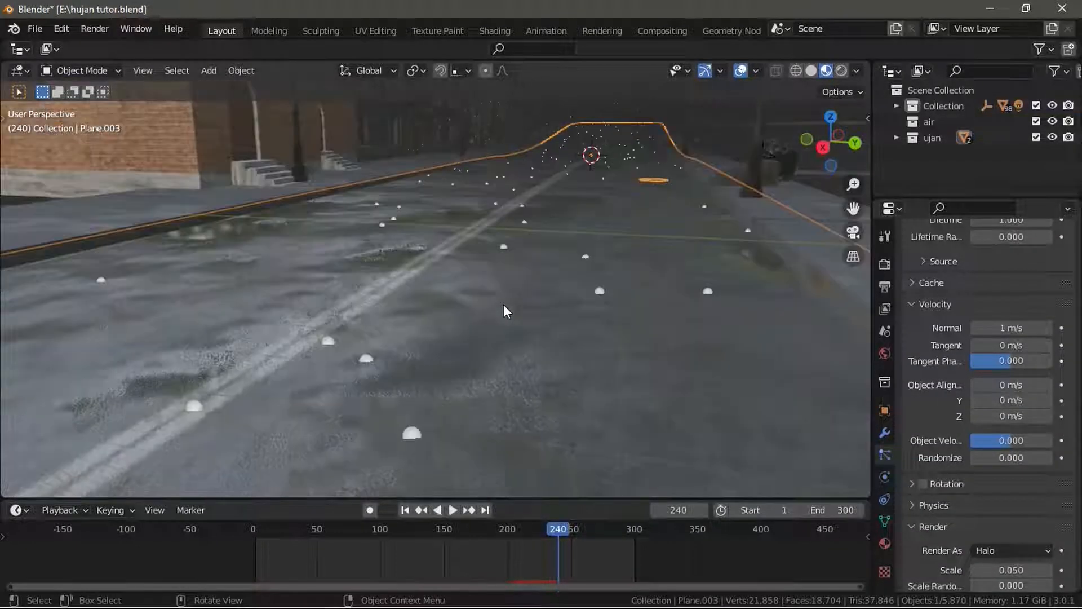
key(space)
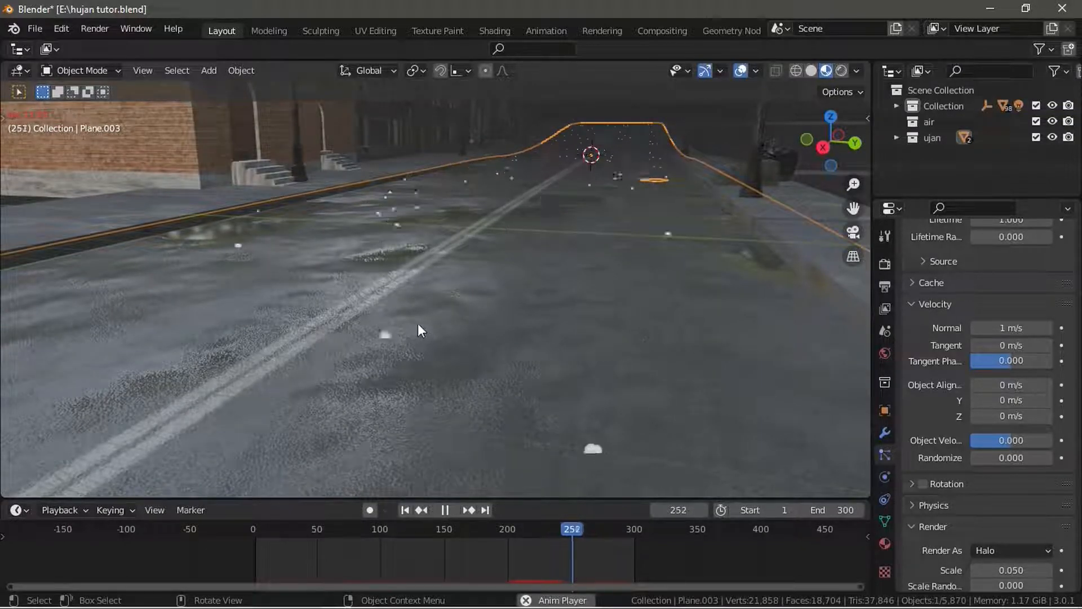
key(space)
scroll(434, 319, down, 5)
scroll(435, 310, up, 5)
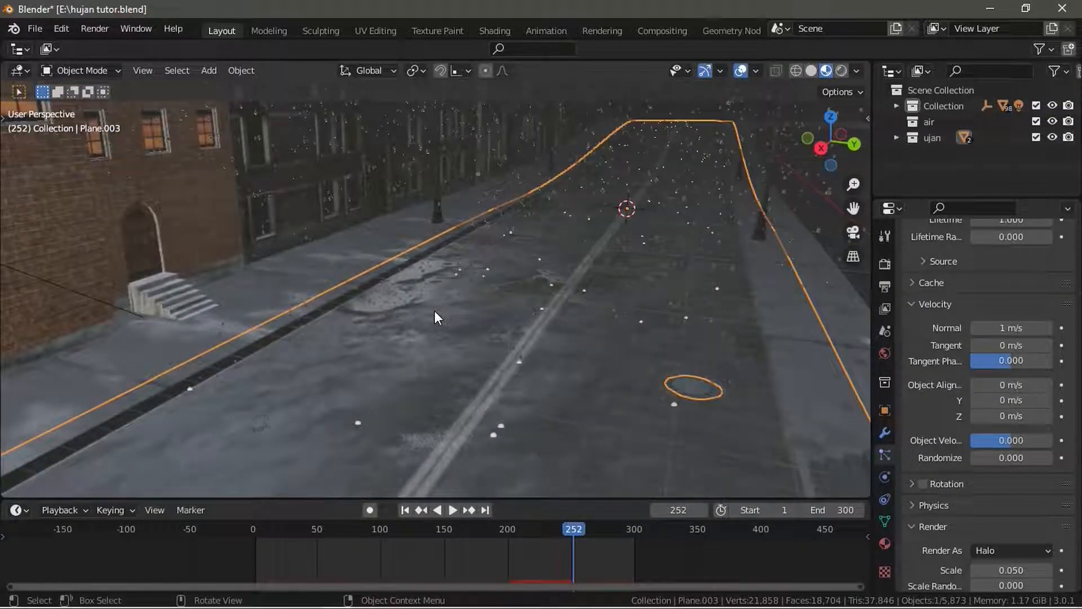
middle_drag(612, 307, 606, 307)
key(space)
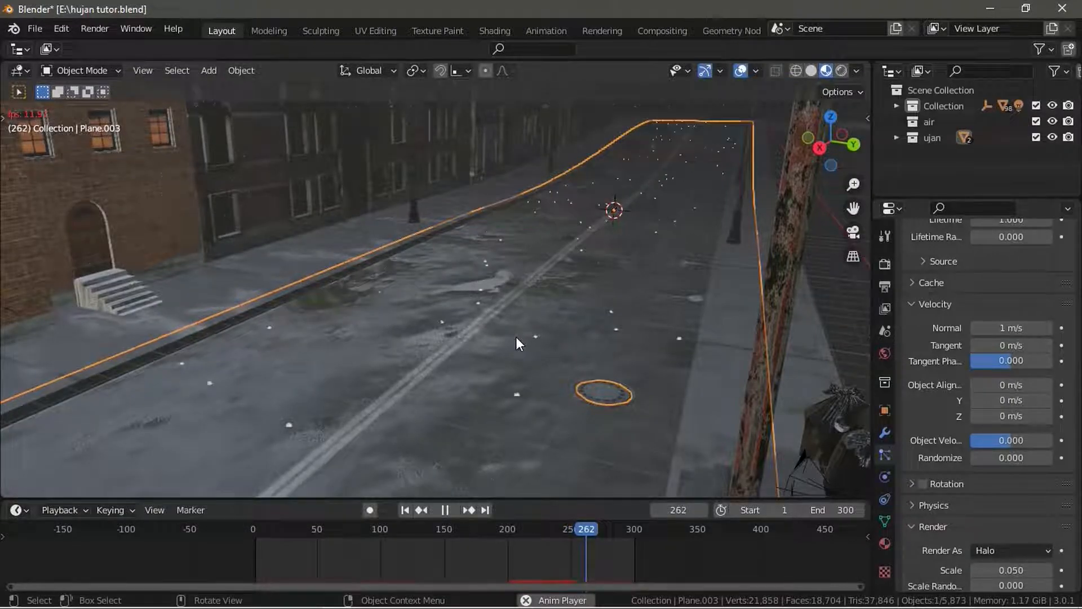
key(space)
middle_drag(502, 302, 539, 279)
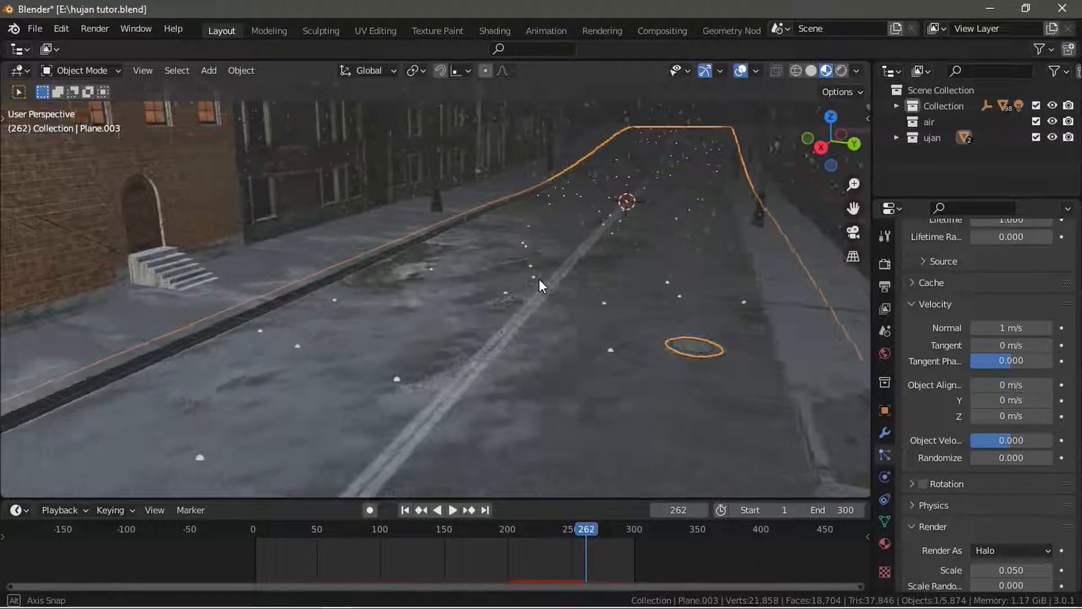
scroll(538, 278, down, 1)
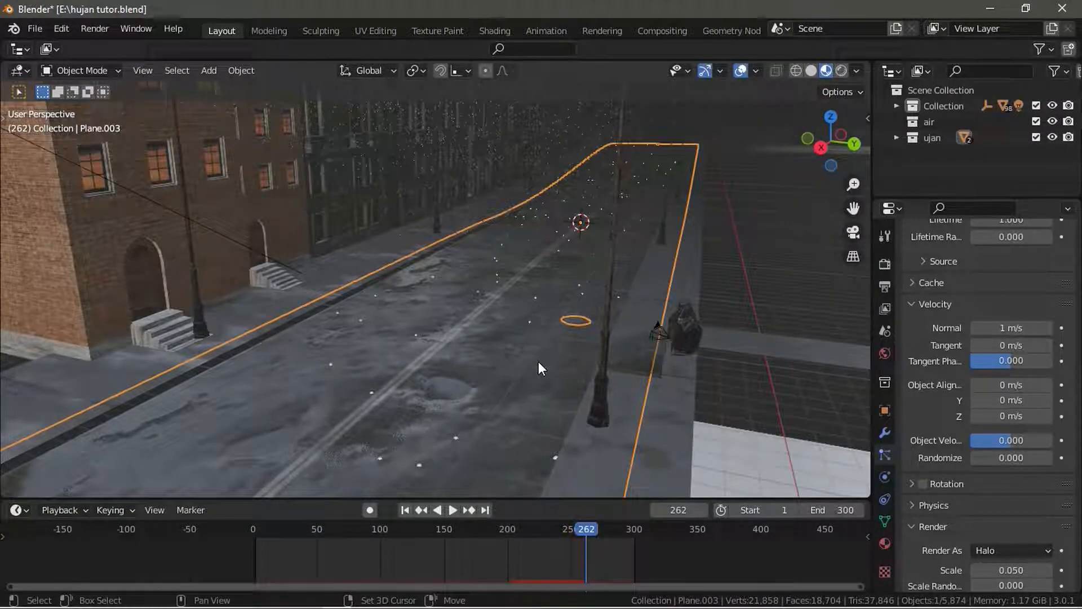
shift+middle_drag(538, 361, 543, 340)
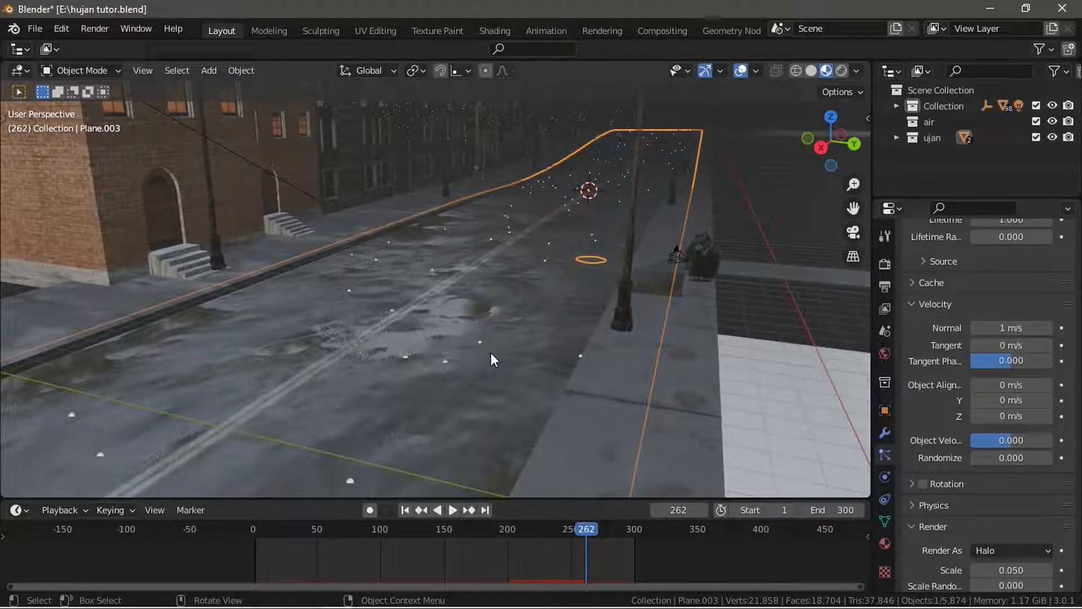
Step: Add a mesh plane and move it straight down along Z to just above the teardrop object below the street
scroll(490, 352, down, 4)
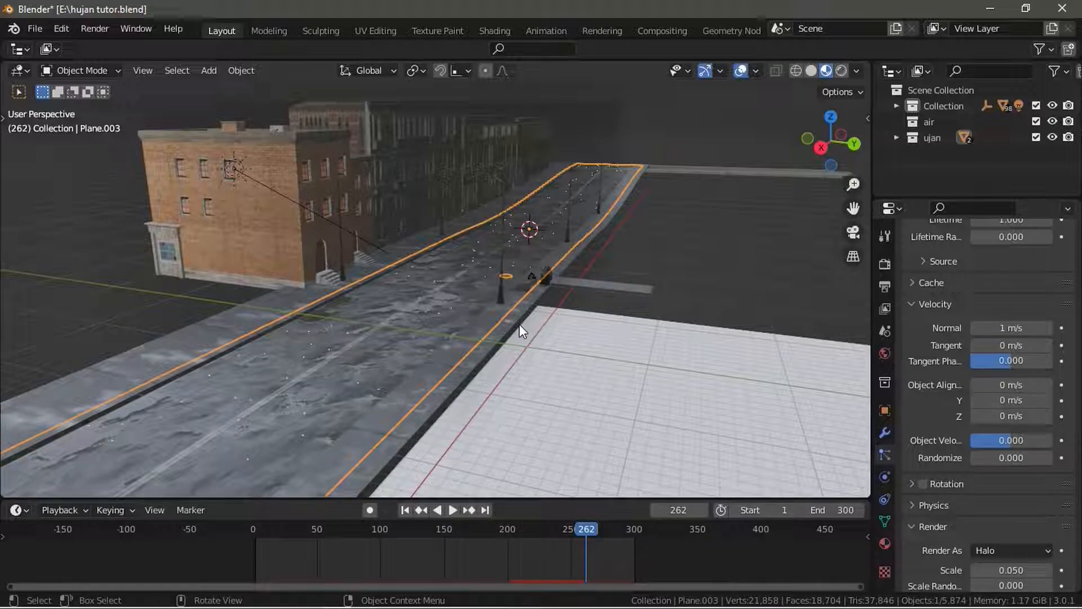
middle_drag(648, 251, 507, 271)
scroll(496, 259, up, 5)
key(shift+a)
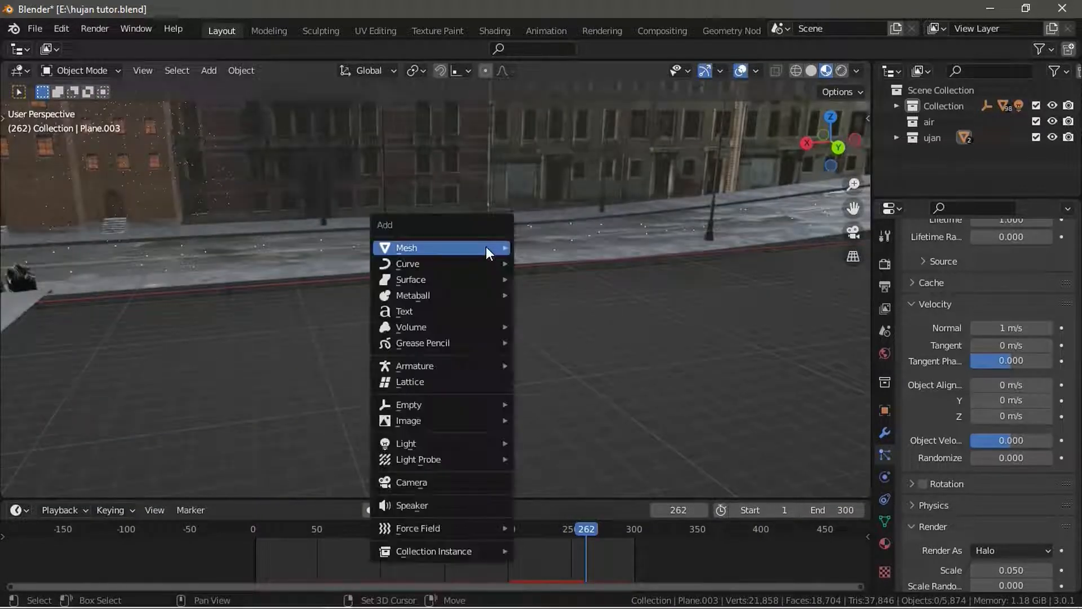
mouse_move(485, 246)
click(550, 242)
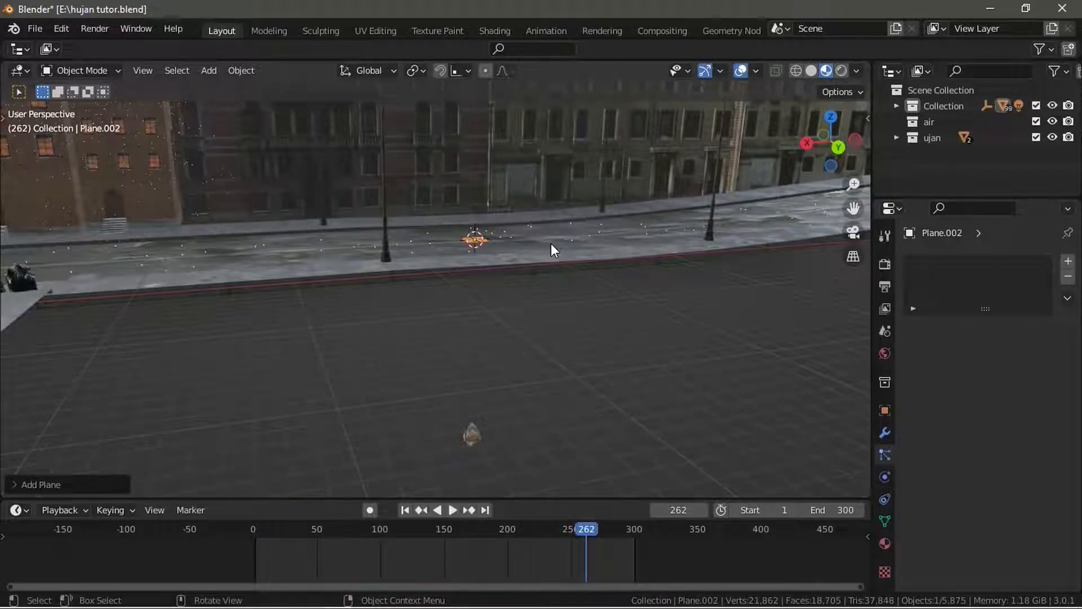
key(g)
key(z)
click(557, 352)
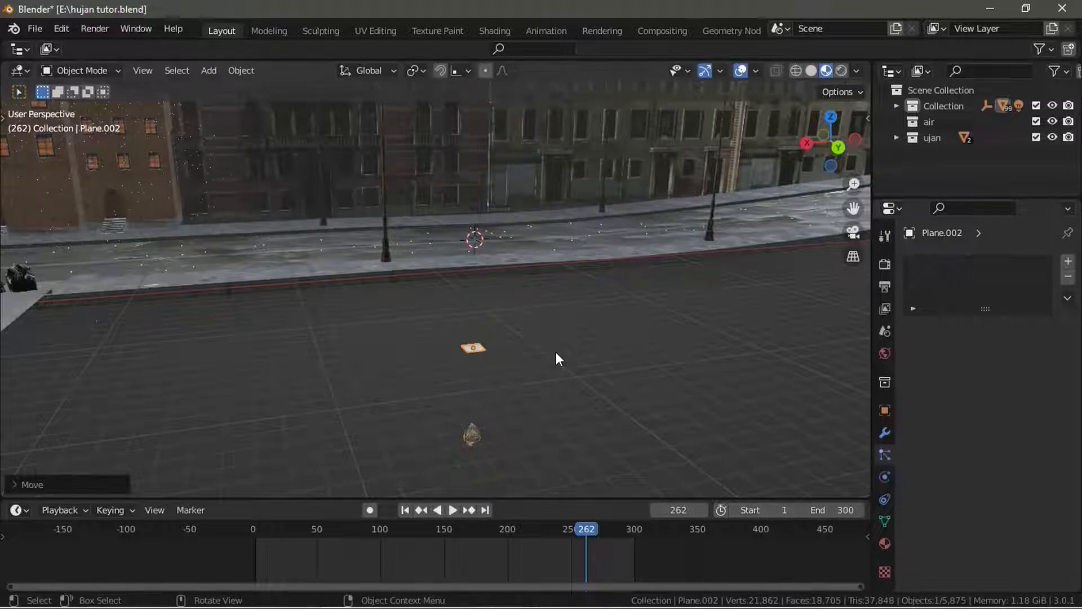
Step: Create a new material on the small plane
scroll(526, 325, up, 3)
shift+middle_drag(527, 324, 475, 277)
scroll(483, 299, up, 3)
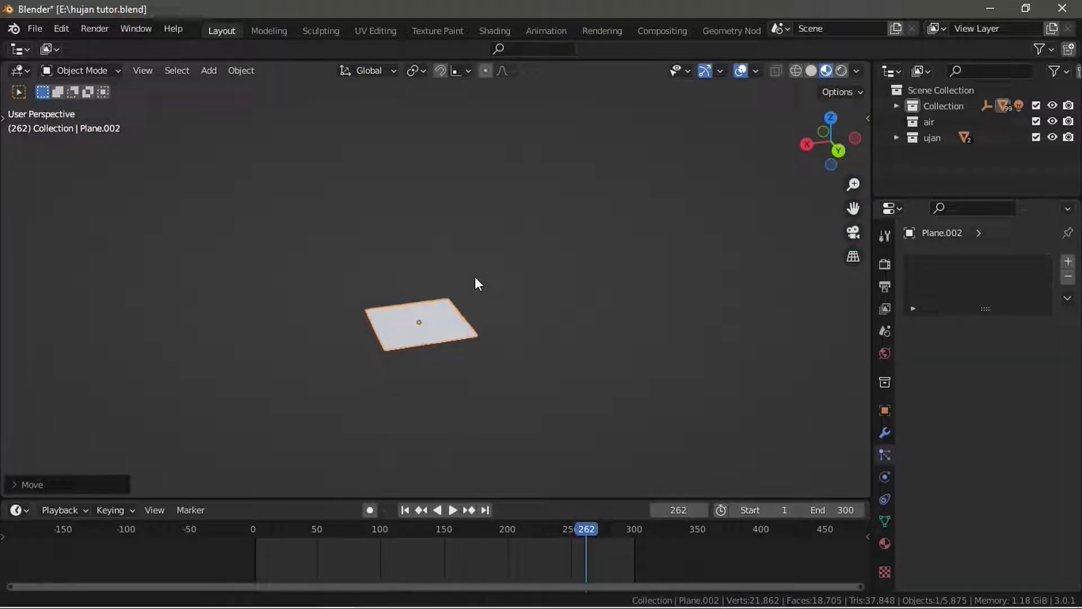
click(884, 543)
click(999, 329)
Step: Split the 3D viewport, turn the new area into a widened Shader Editor and hide its sidebar
drag(866, 63, 635, 70)
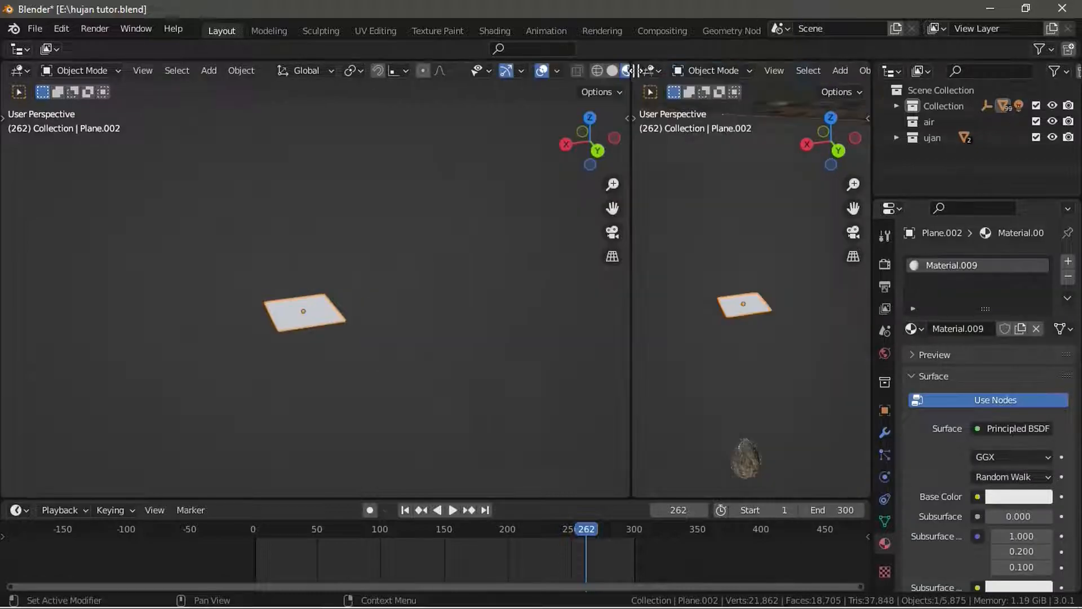
click(652, 71)
click(137, 220)
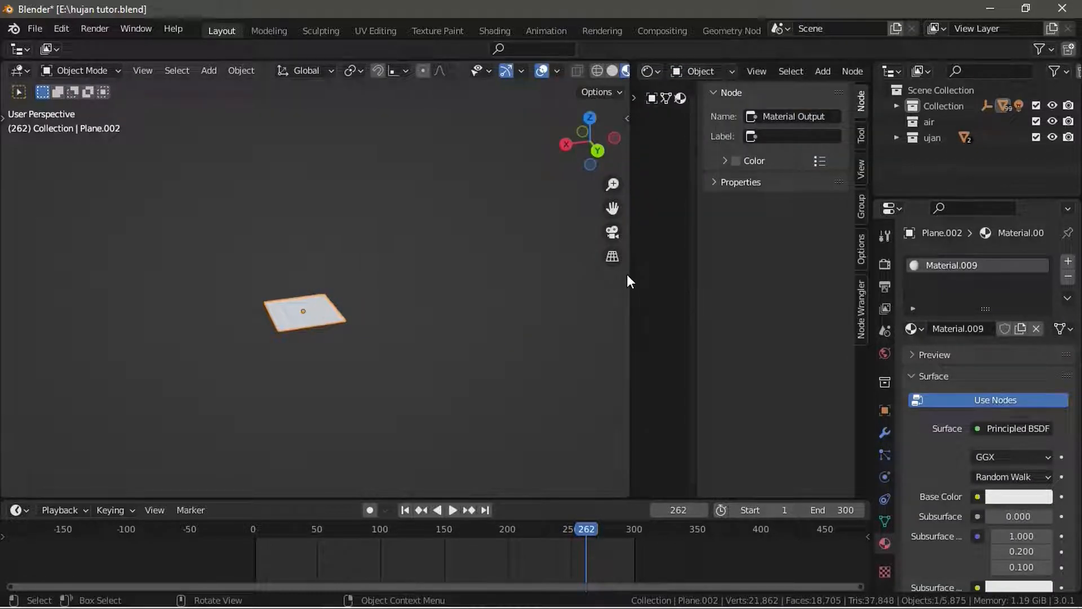
drag(630, 275, 522, 277)
key(n)
middle_drag(765, 305, 746, 318)
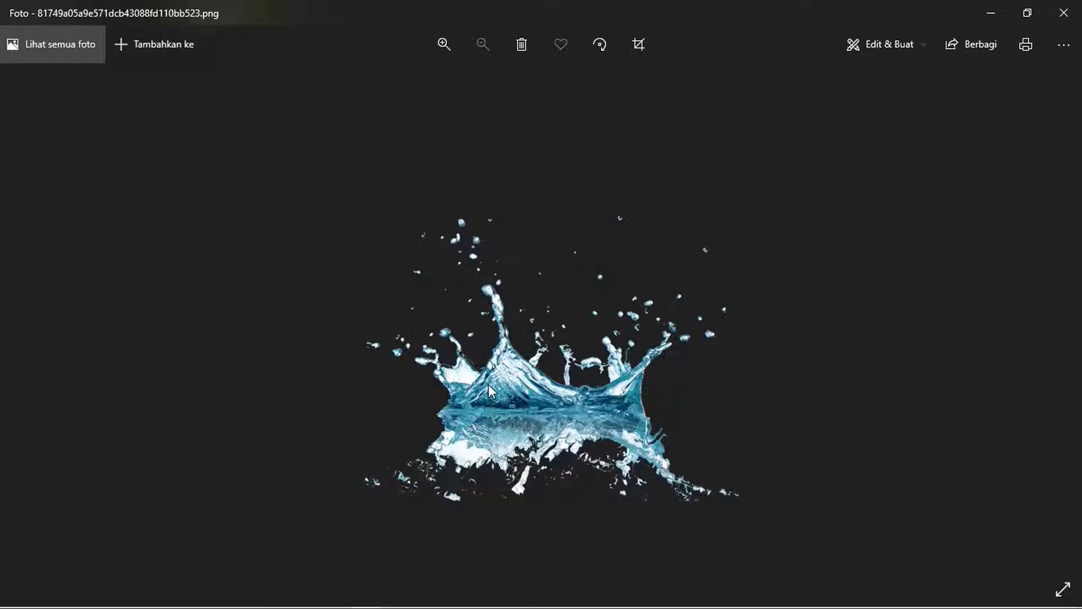
Step: Close the splash image preview and bring 81749a05a9e571dcb43088fd110bb523.png from drive E: into the plane's node tree as an image texture
click(1063, 13)
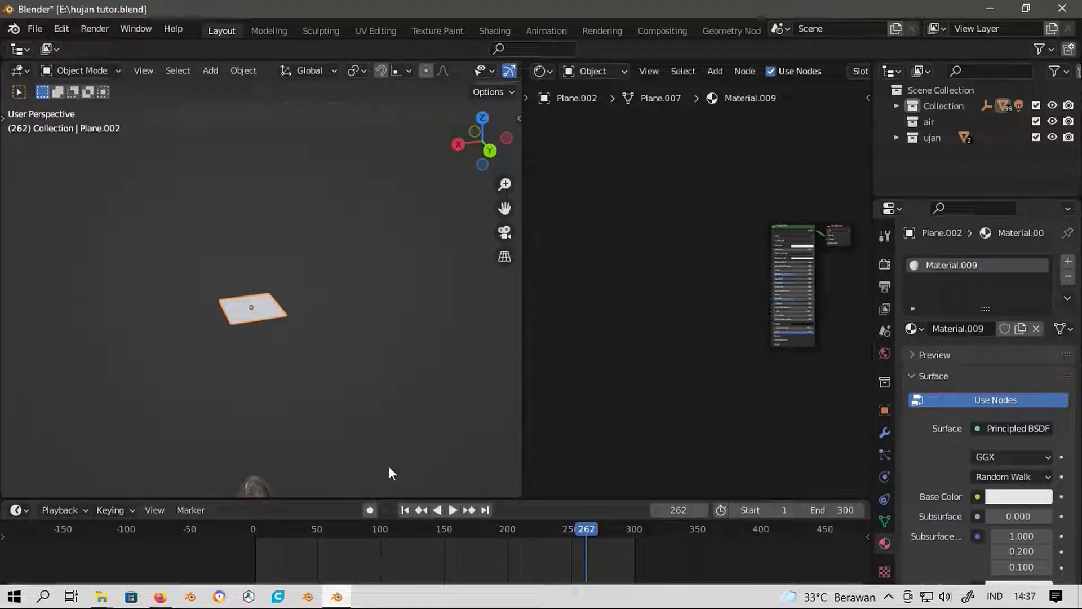
key(alt+Tab)
drag(513, 457, 720, 330)
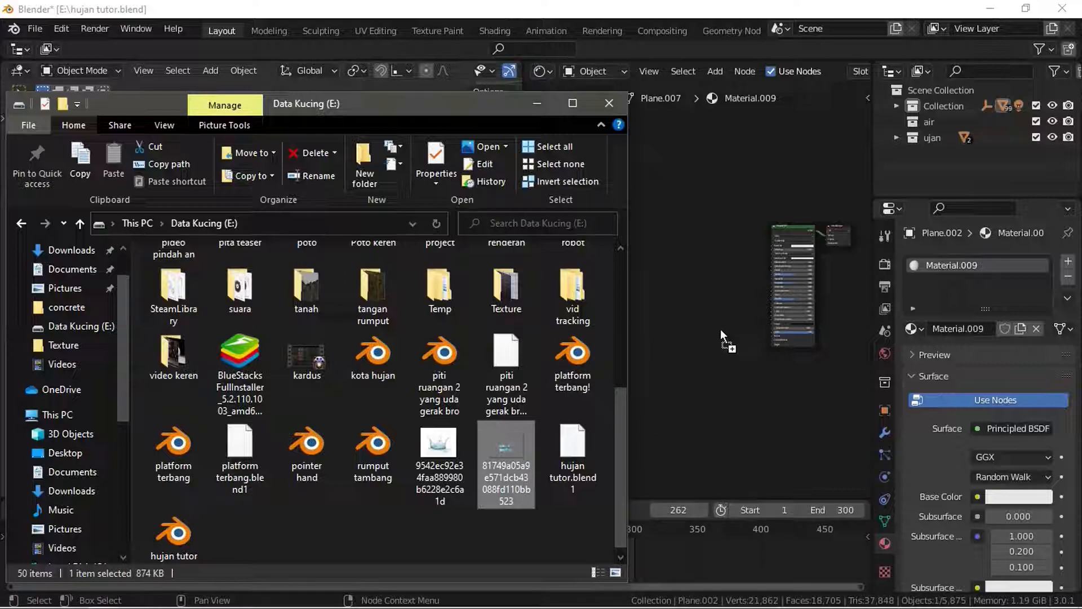
drag(698, 294, 707, 281)
scroll(665, 332, up, 4)
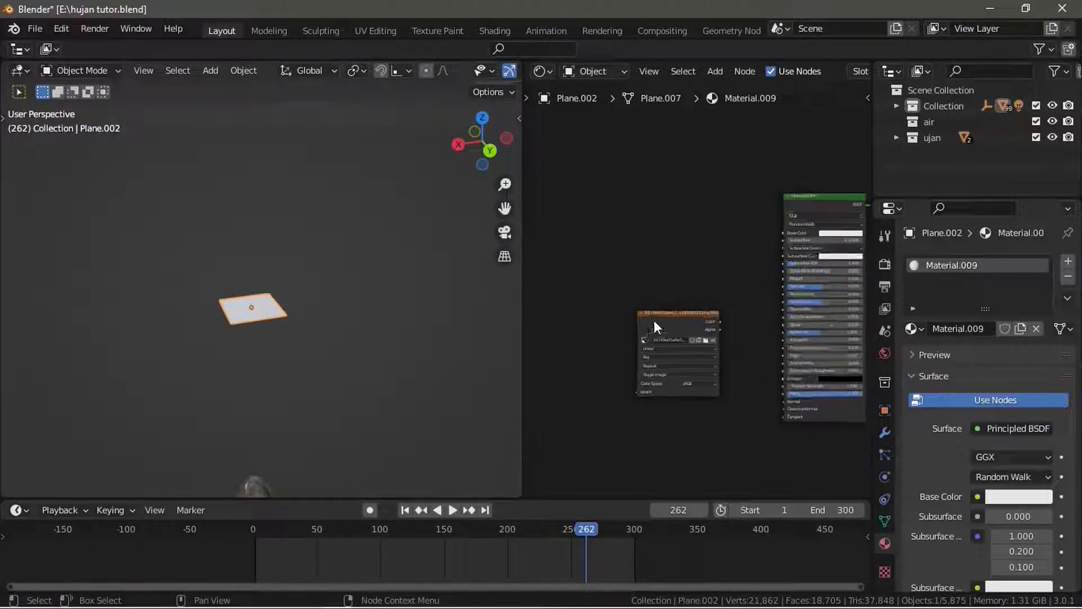
Step: Connect the splash image's Color to Base Color and its Alpha to Alpha on the Principled BSDF
click(585, 260)
drag(640, 258, 781, 233)
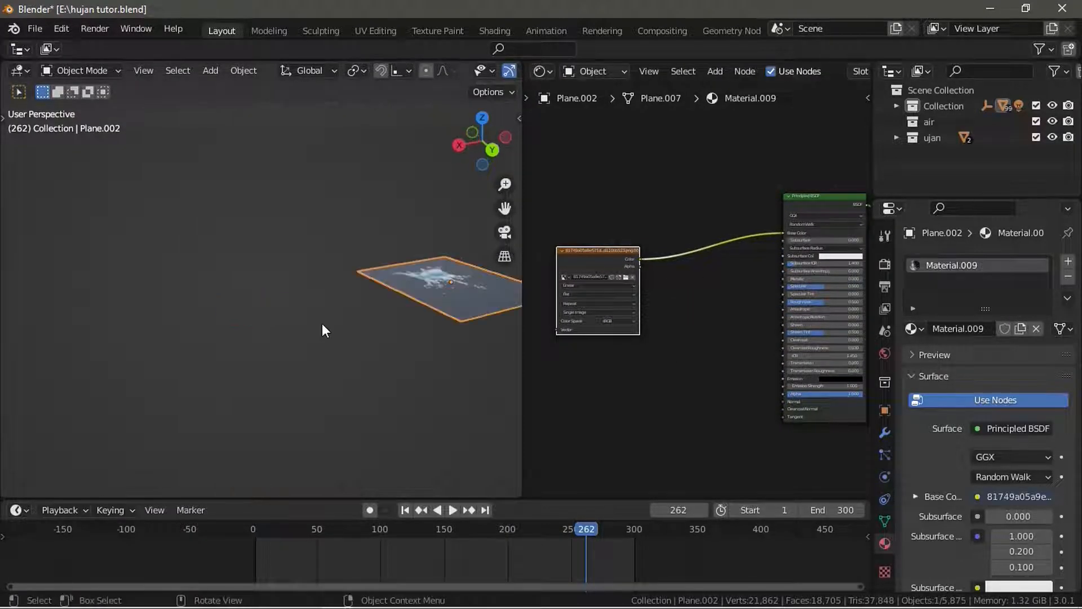
key(KP_Decimal)
middle_drag(117, 254, 109, 454)
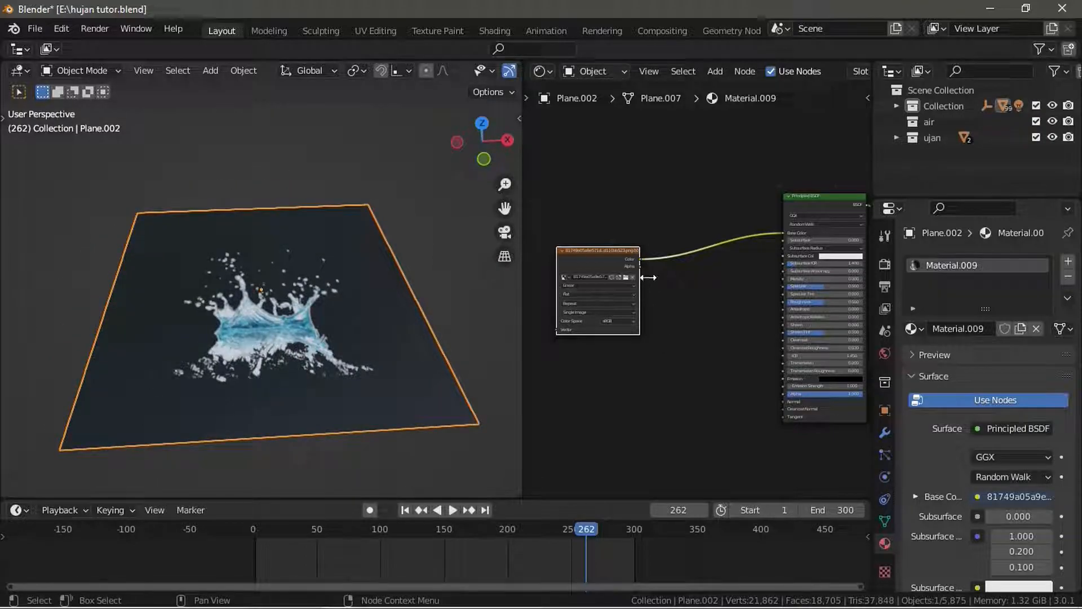
drag(639, 266, 784, 393)
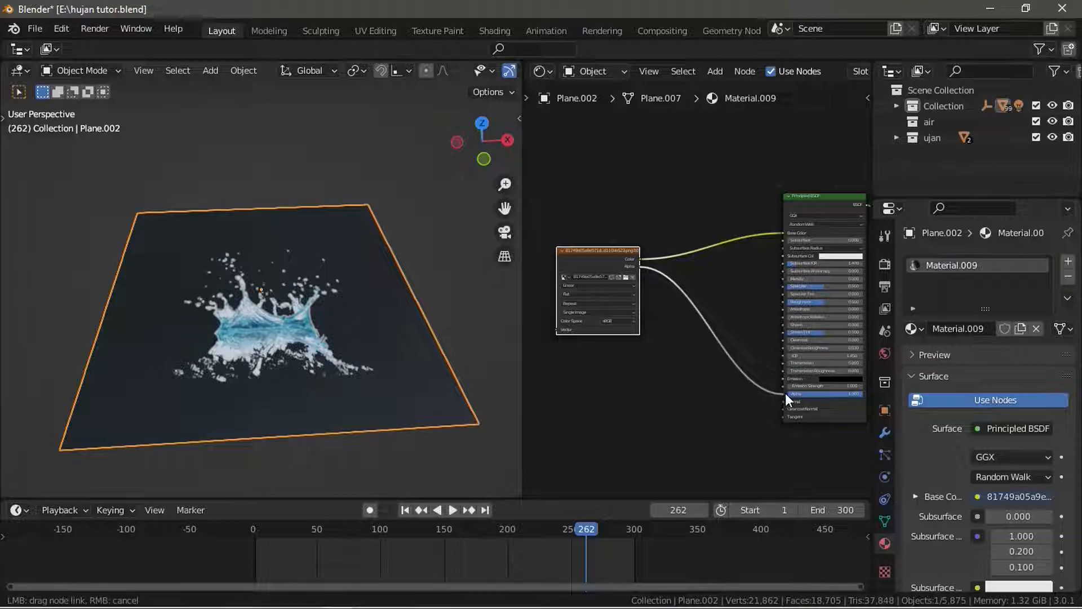
scroll(786, 393, up, 2)
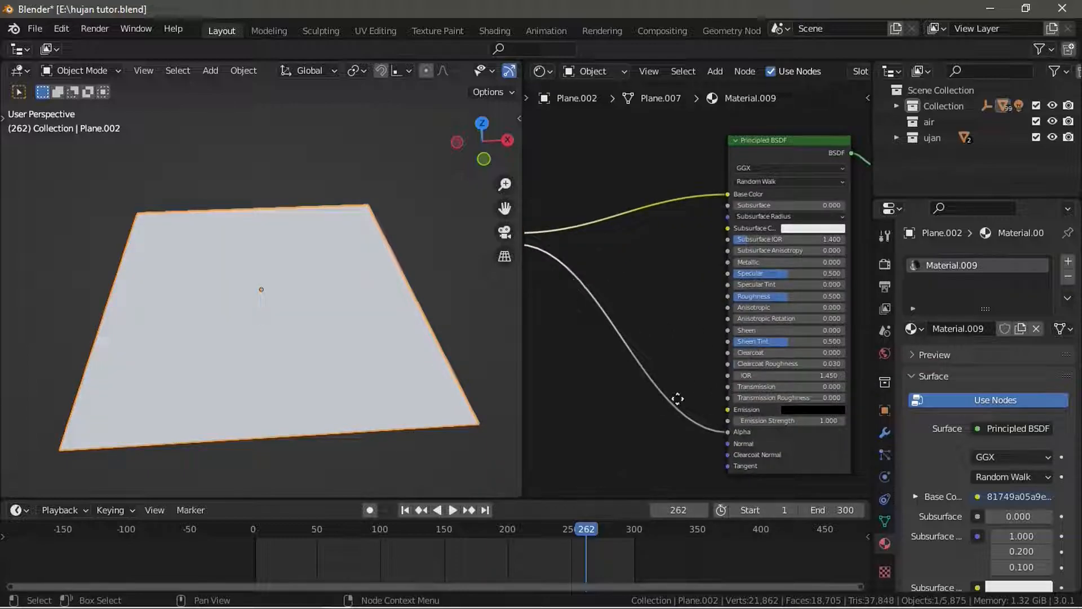
middle_drag(660, 375, 684, 345)
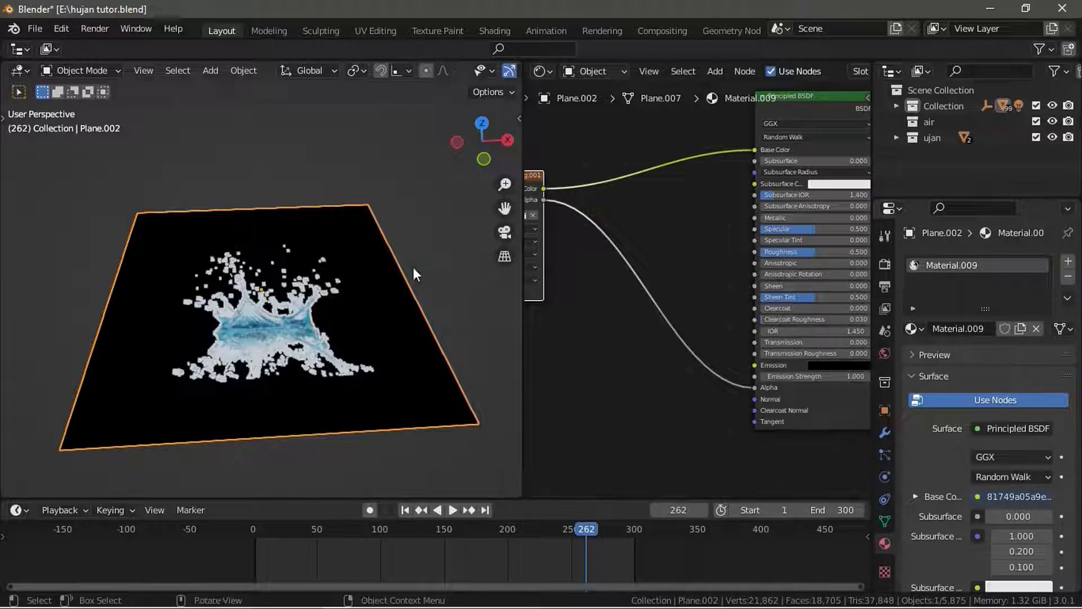
Step: Set the splash material's Blend Mode to Alpha Hashed and its Shadow Mode to Alpha Clip
scroll(969, 356, down, 15)
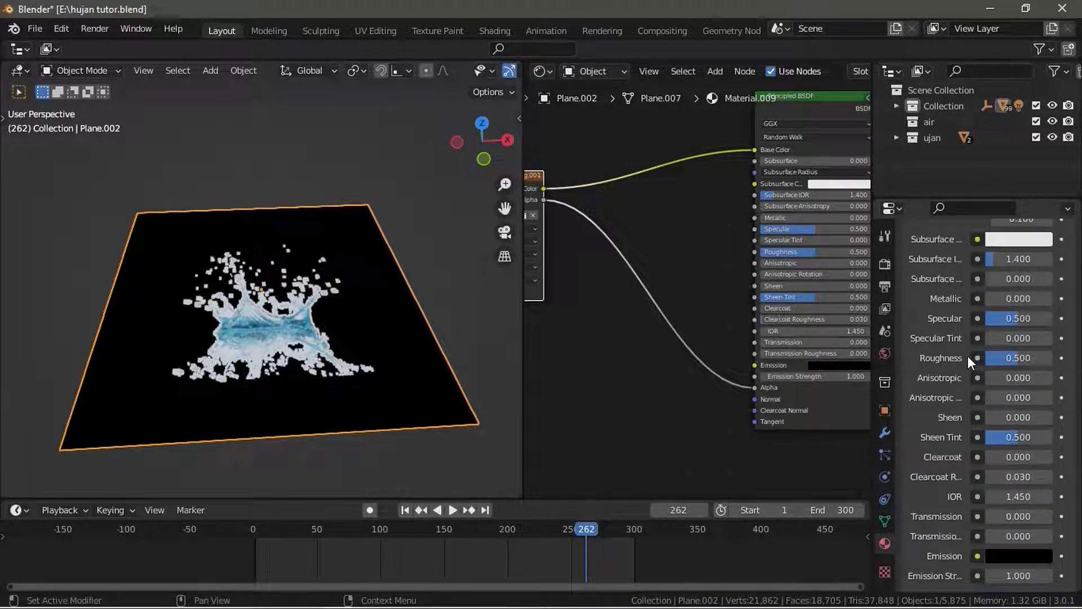
scroll(969, 356, down, 8)
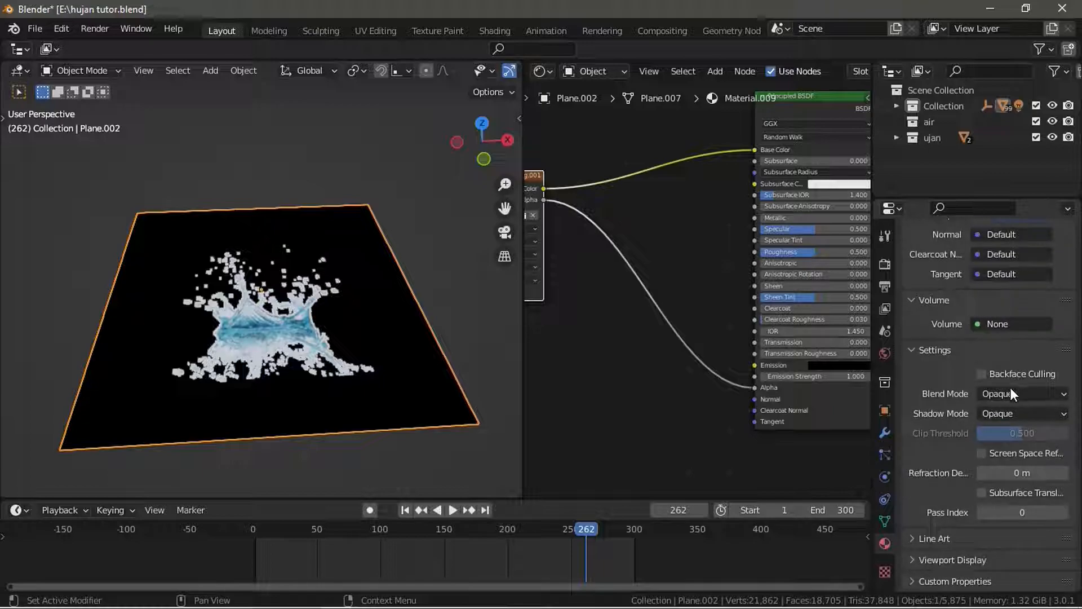
click(1013, 393)
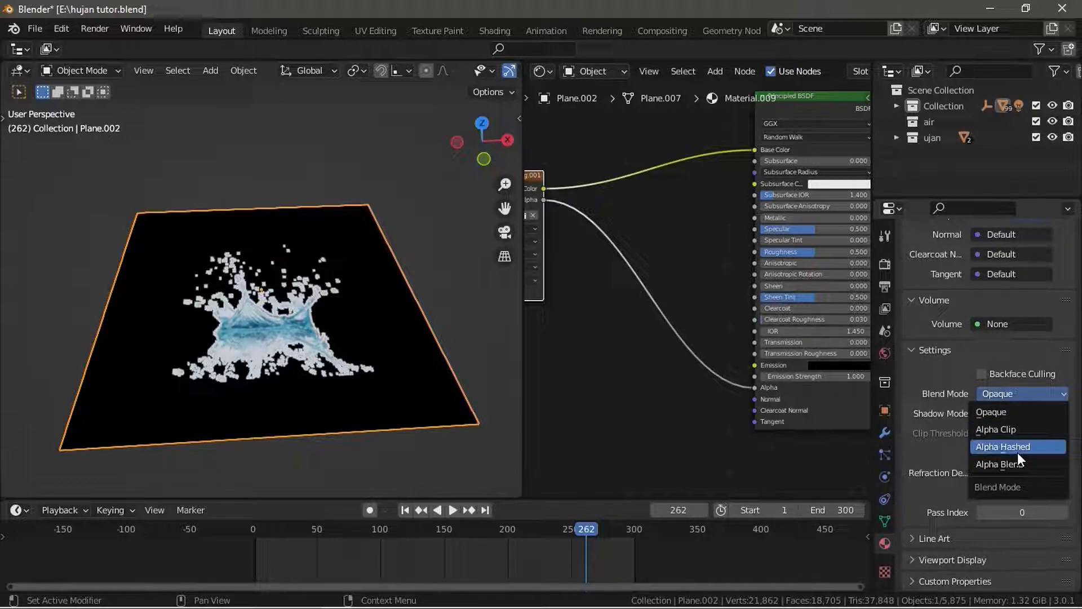
click(1017, 452)
click(998, 414)
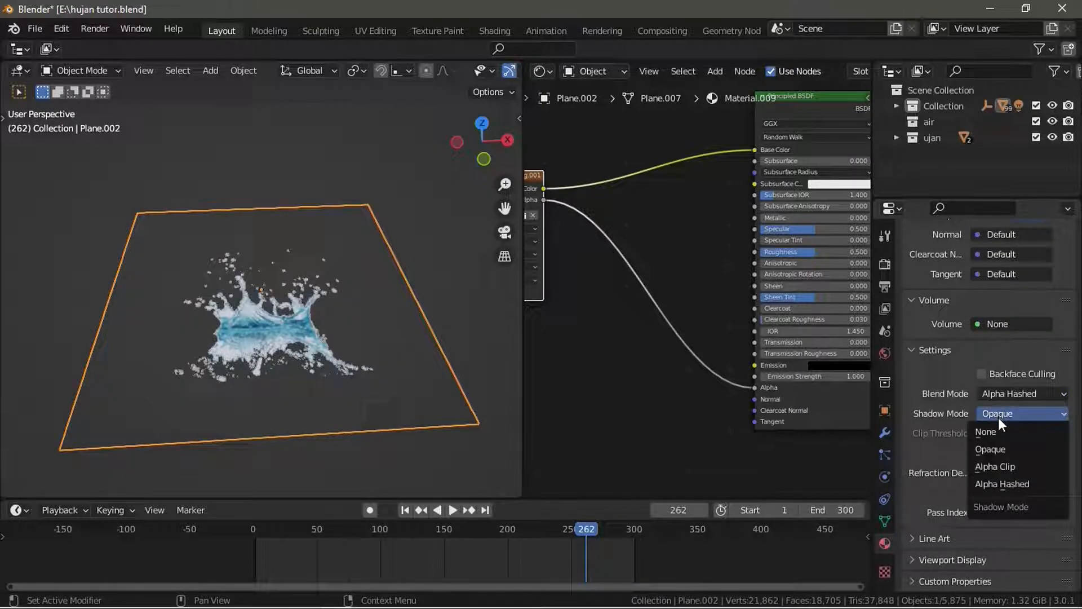
click(999, 465)
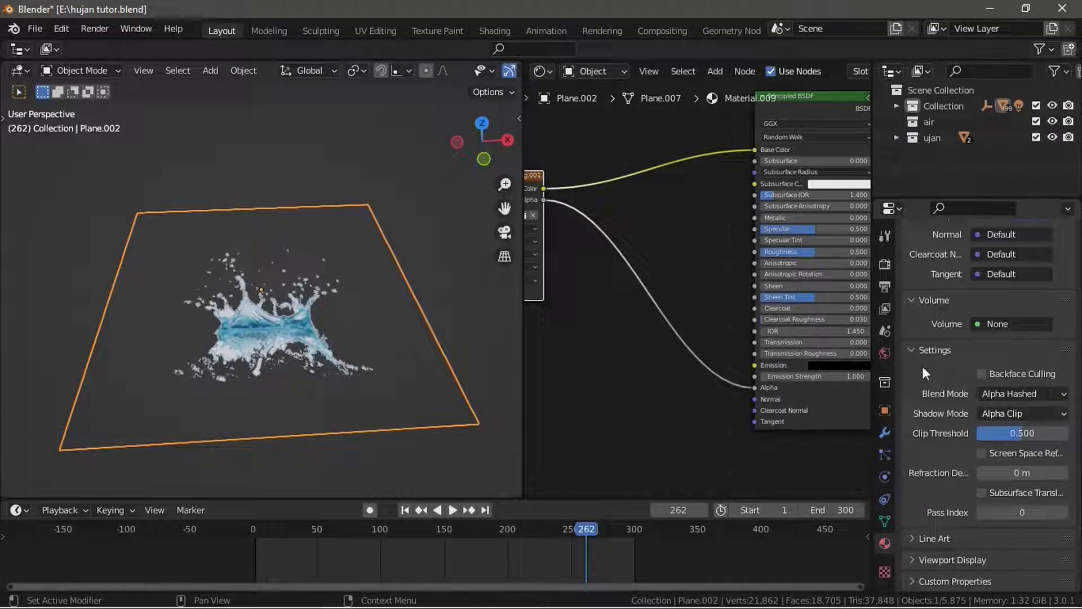
Step: Lower the Roughness of the splash material's Principled BSDF to its minimum
mouse_move(714, 322)
middle_down()
mouse_move(672, 294)
mouse_move(715, 317)
middle_up()
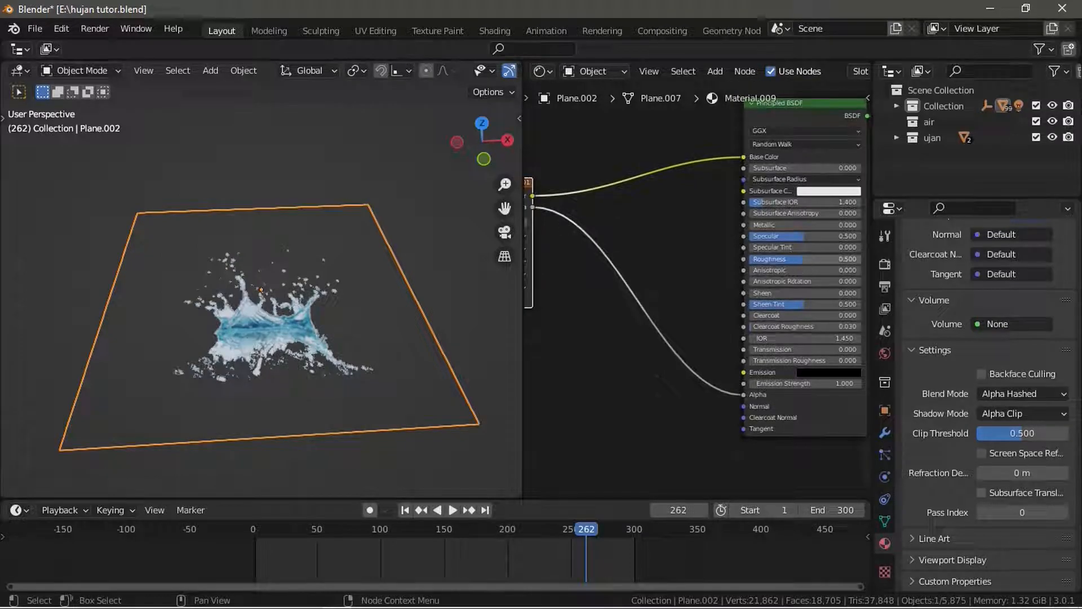
drag(800, 259, 749, 258)
middle_drag(708, 283, 784, 326)
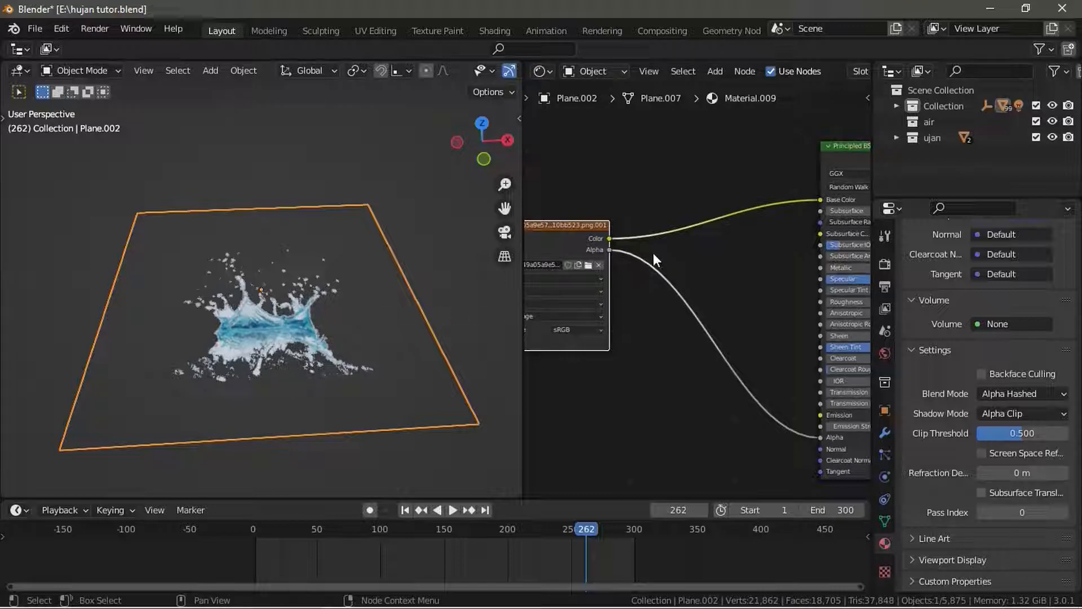
Step: Insert a Hue/Saturation node between the splash image's Color output and the Principled BSDF's Base Color
mouse_move(654, 254)
middle_down()
mouse_move(719, 259)
mouse_move(646, 262)
middle_up()
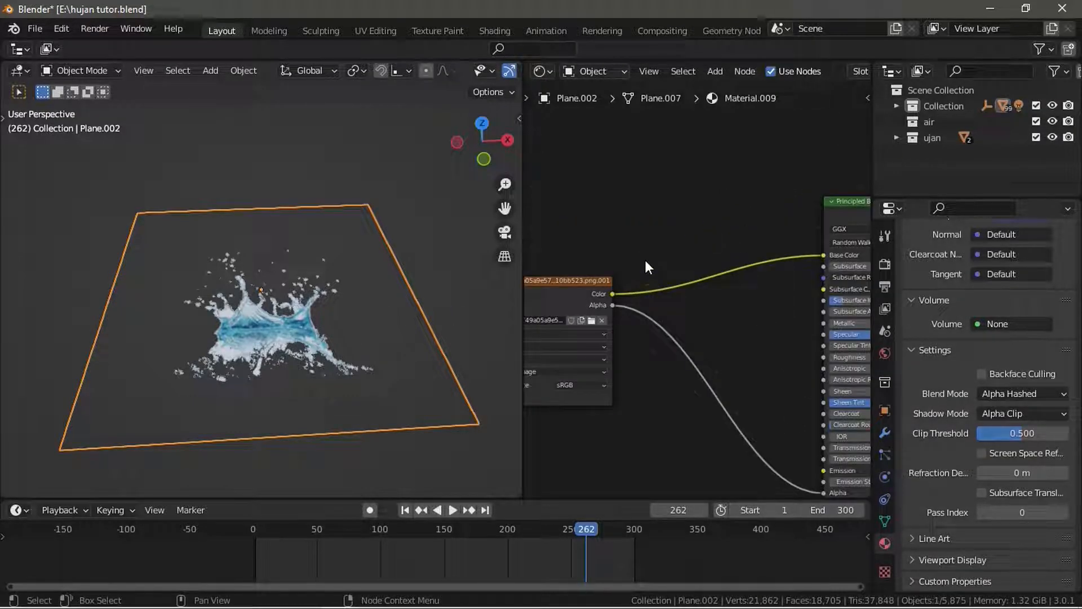
key(shift+a)
mouse_move(620, 297)
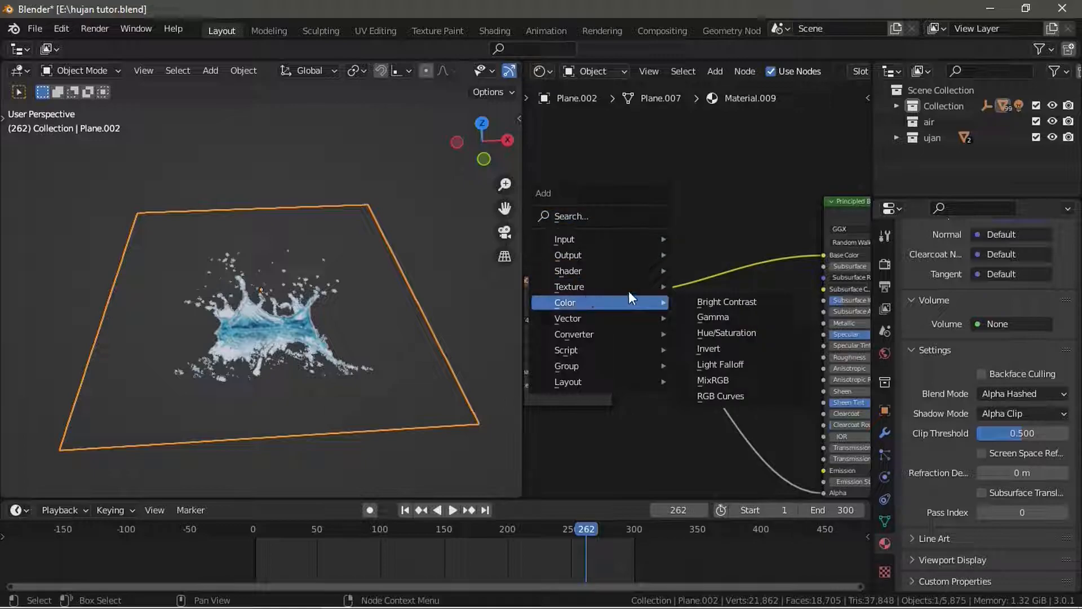
click(732, 334)
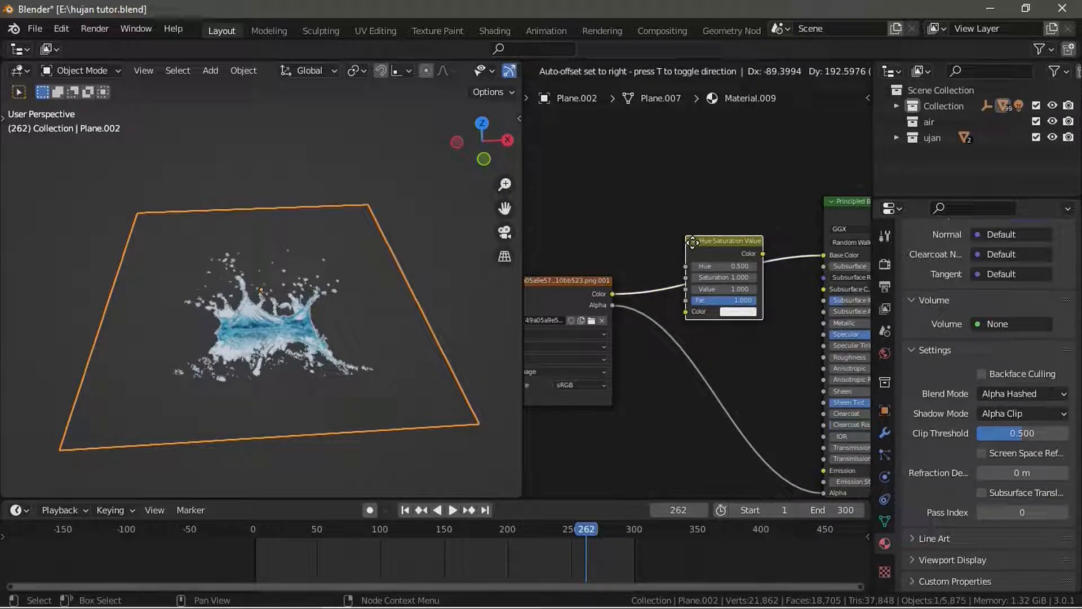
click(691, 239)
scroll(733, 293, up, 2)
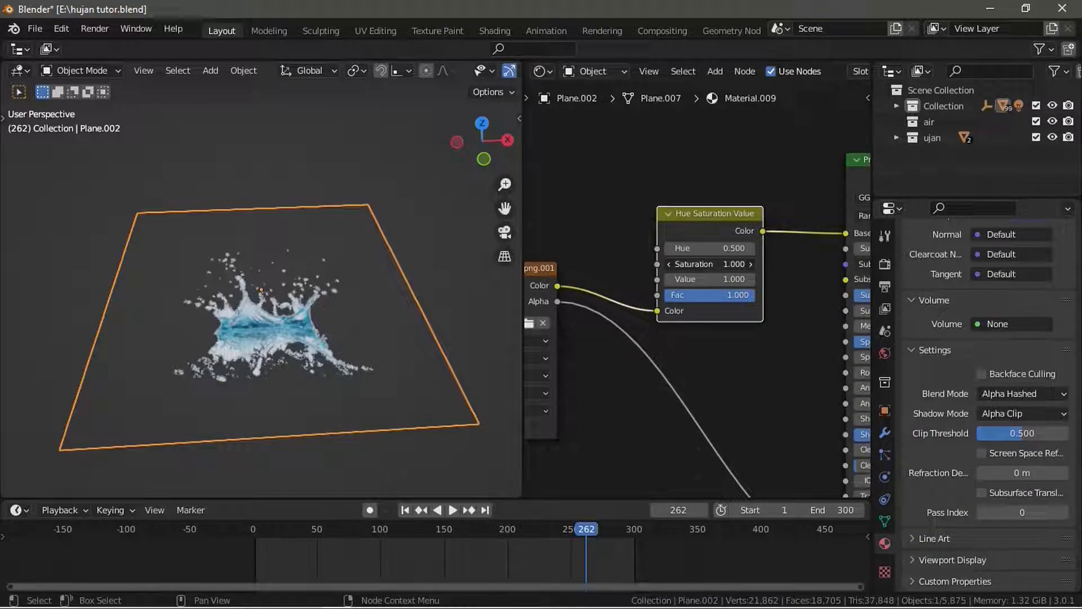
Step: Set the Hue Saturation Value node's Saturation to 0.3 and Value to 0.2 to desaturate and darken the splash
ctrl+drag(709, 263, 667, 263)
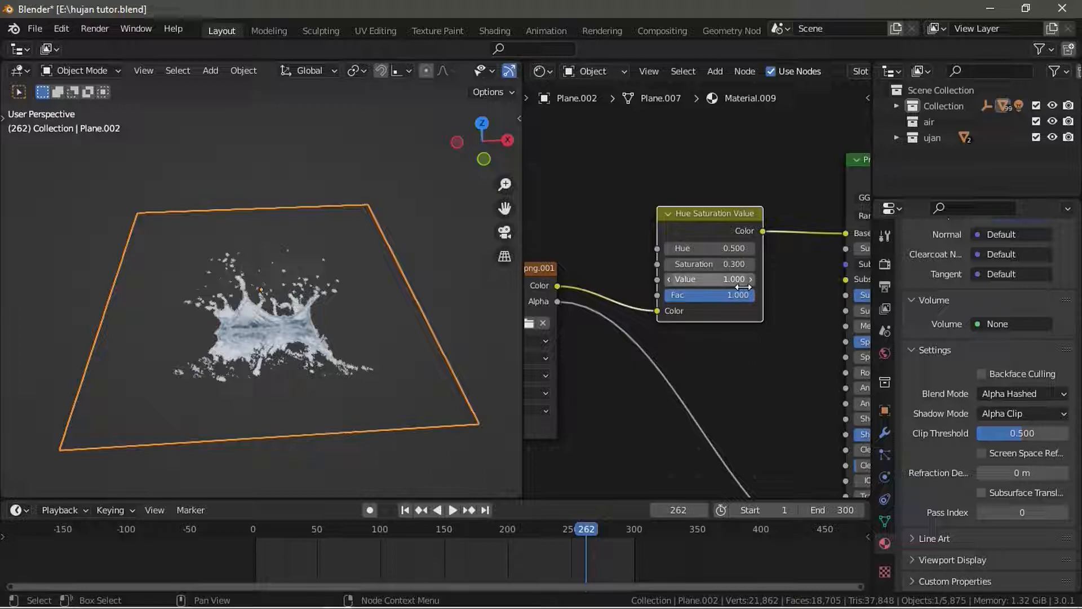
ctrl+drag(691, 279, 555, 279)
mouse_move(427, 303)
middle_down()
mouse_move(425, 320)
mouse_move(273, 313)
mouse_move(374, 282)
mouse_move(416, 309)
middle_up()
Step: Set the Transmission of the splash material's Principled BSDF to 0.418
scroll(776, 399, down, 2)
middle_drag(776, 399, 564, 287)
middle_drag(642, 346, 685, 341)
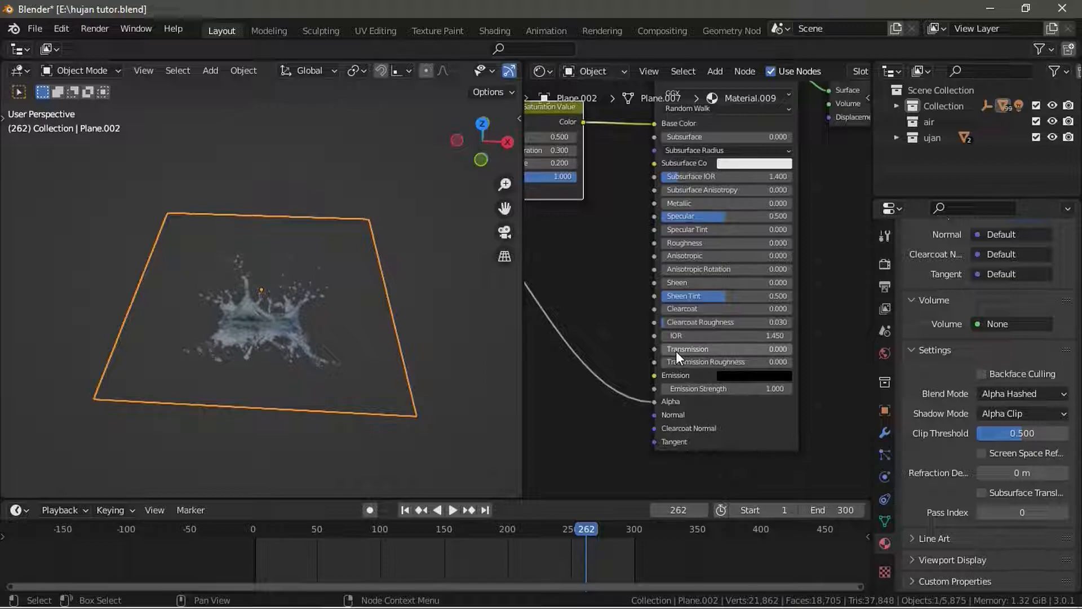
drag(675, 350, 798, 349)
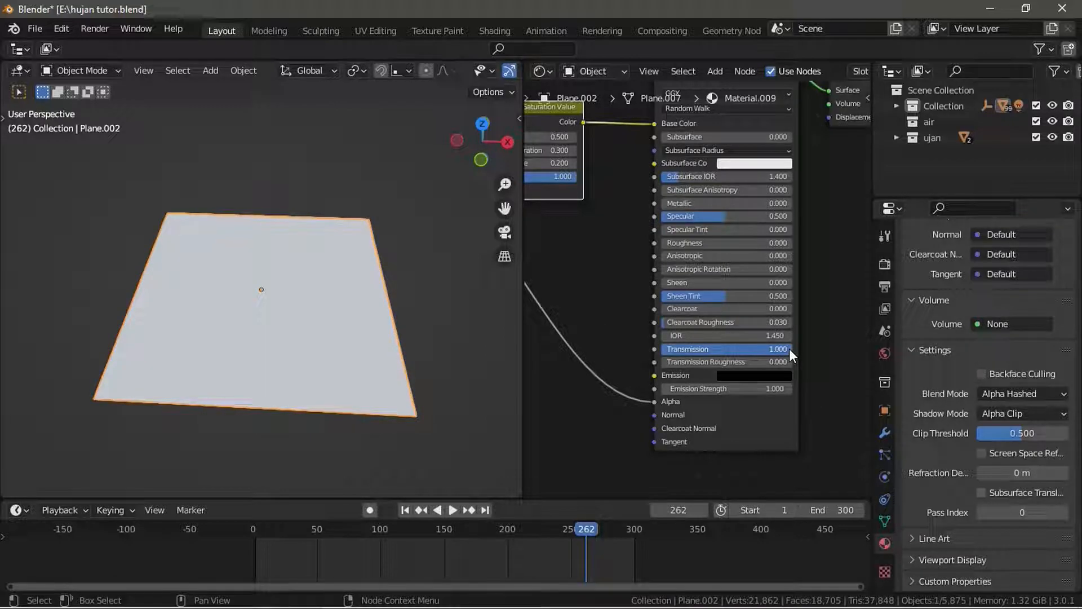
middle_drag(402, 346, 421, 284)
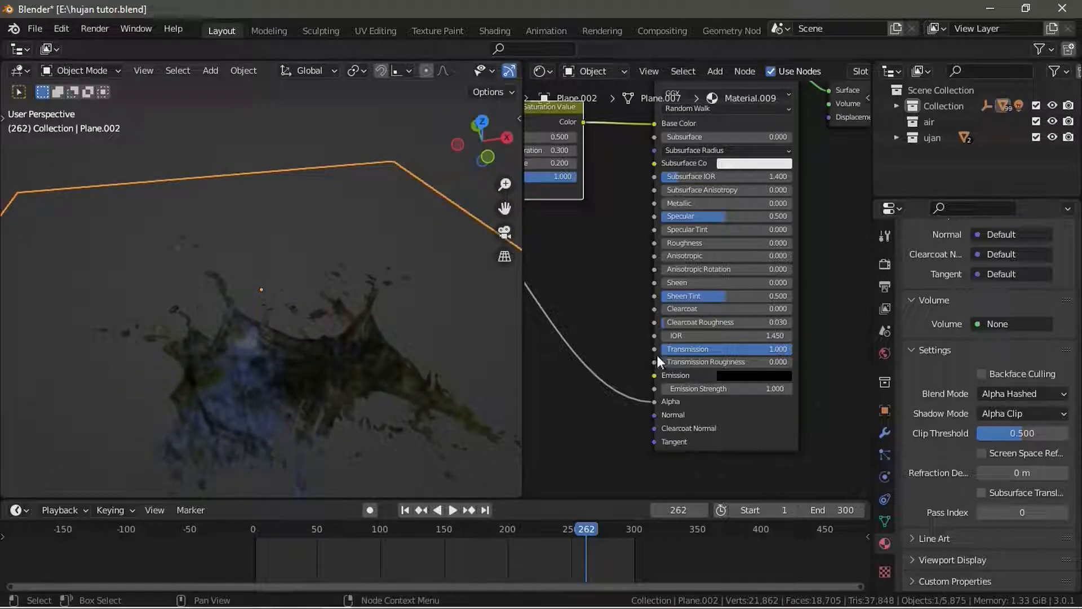
mouse_move(750, 349)
mouse_down()
mouse_move(710, 349)
mouse_move(749, 349)
mouse_up()
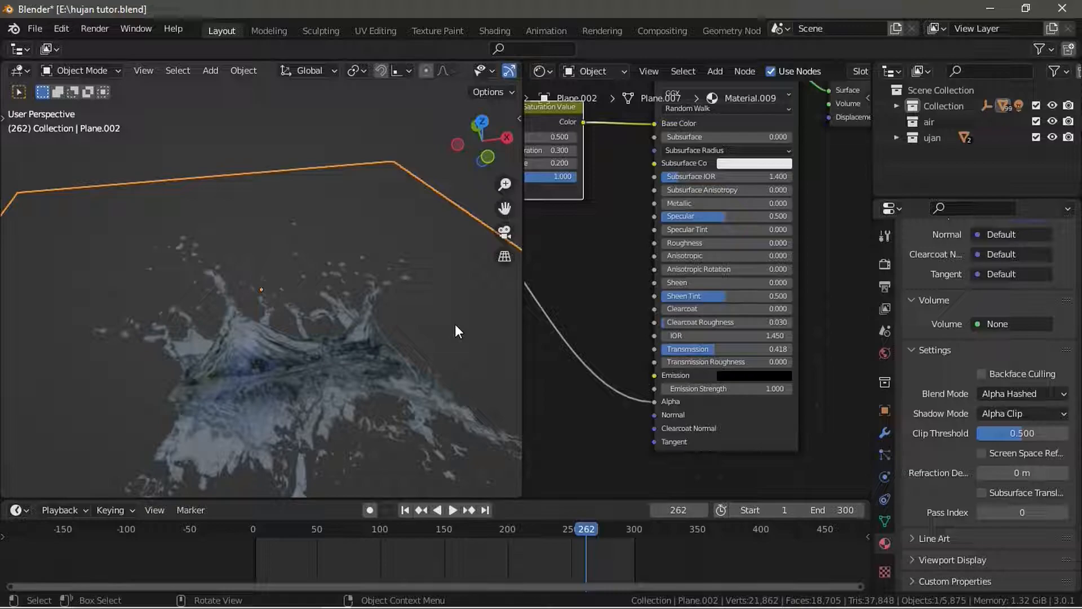
Step: Open the splash plane's mesh in Edit Mode with edge selection
scroll(455, 324, down, 3)
middle_drag(400, 319, 312, 346)
scroll(312, 346, down, 2)
key(Tab)
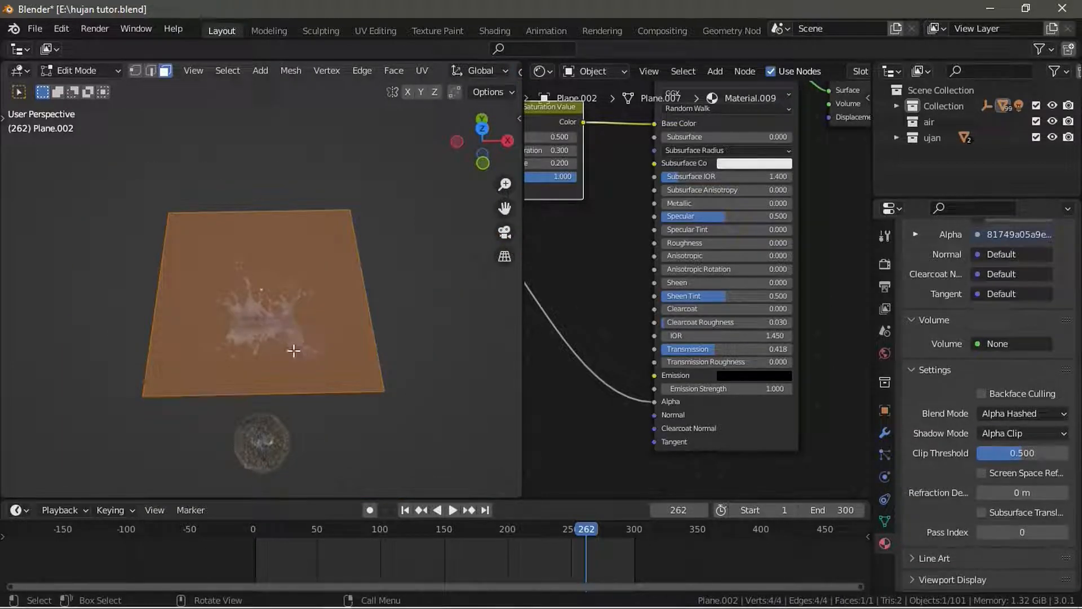
key(Tab)
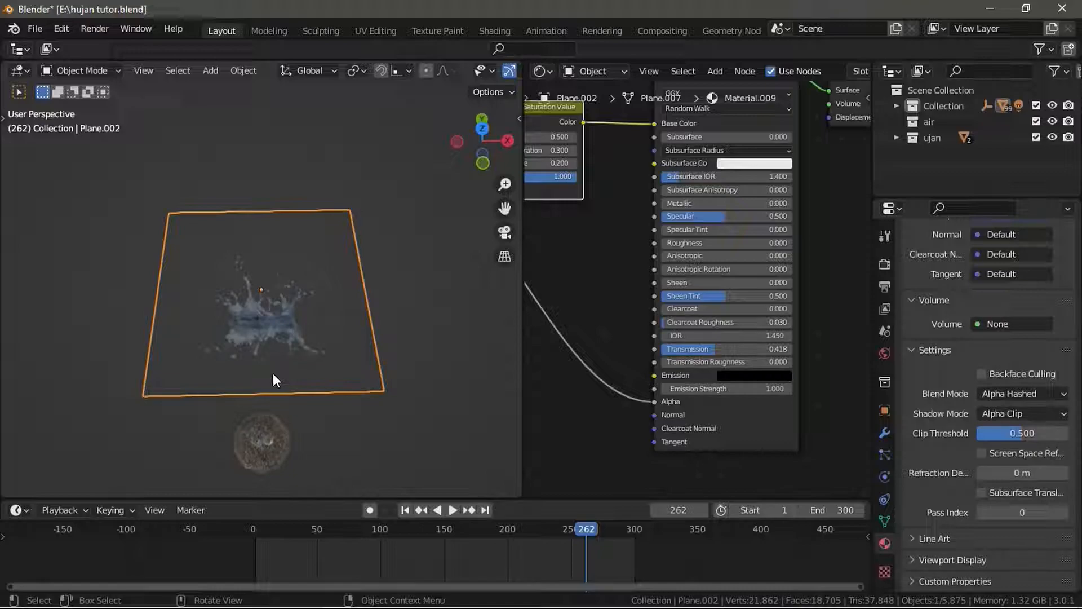
key(Tab)
middle_drag(295, 363, 401, 345)
key(2)
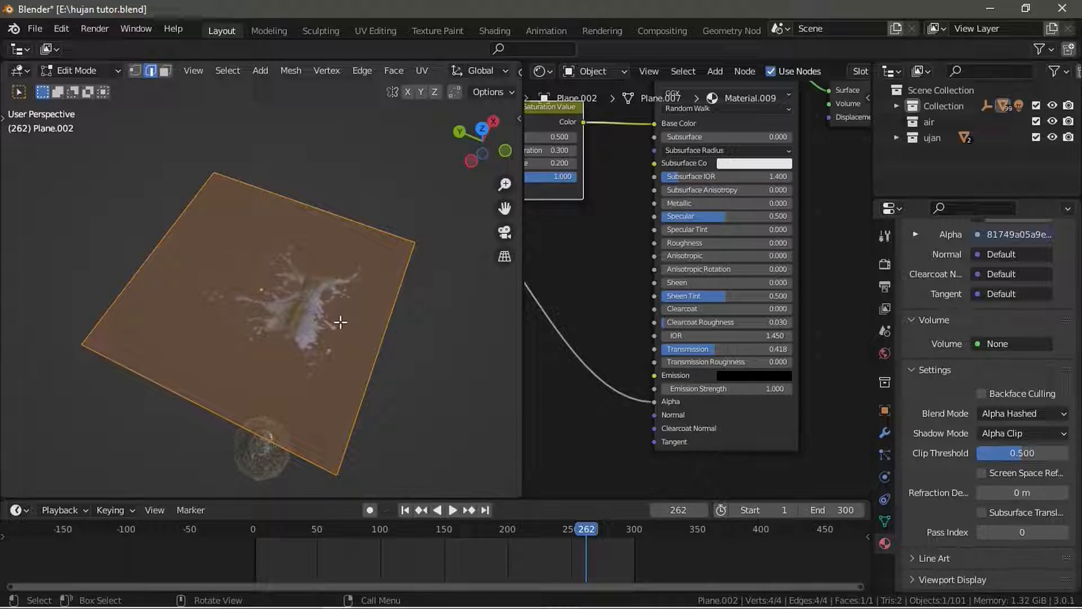
scroll(314, 302, up, 3)
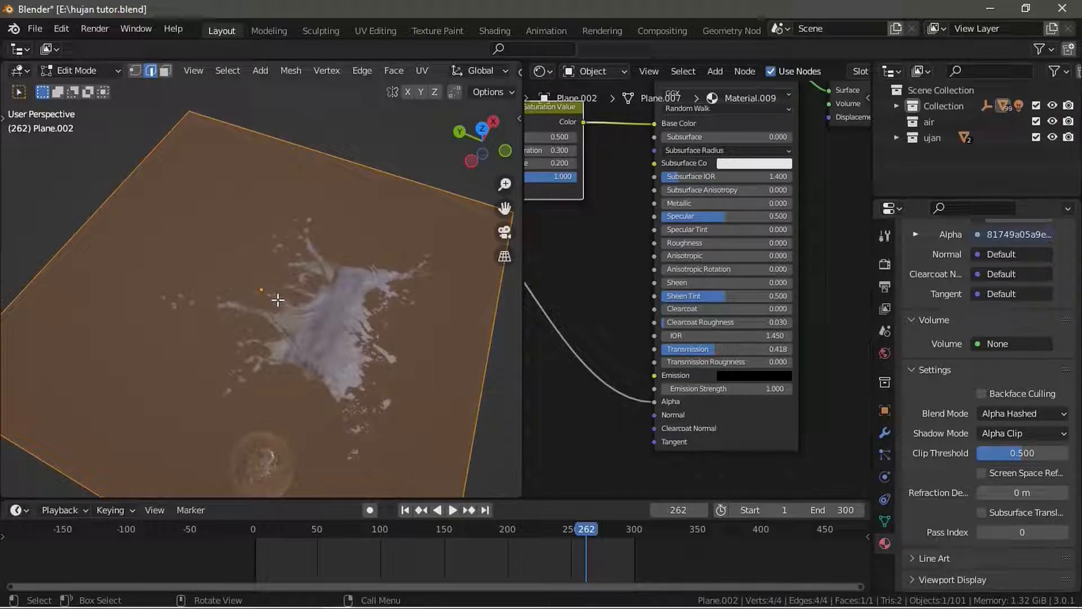
scroll(266, 296, down, 4)
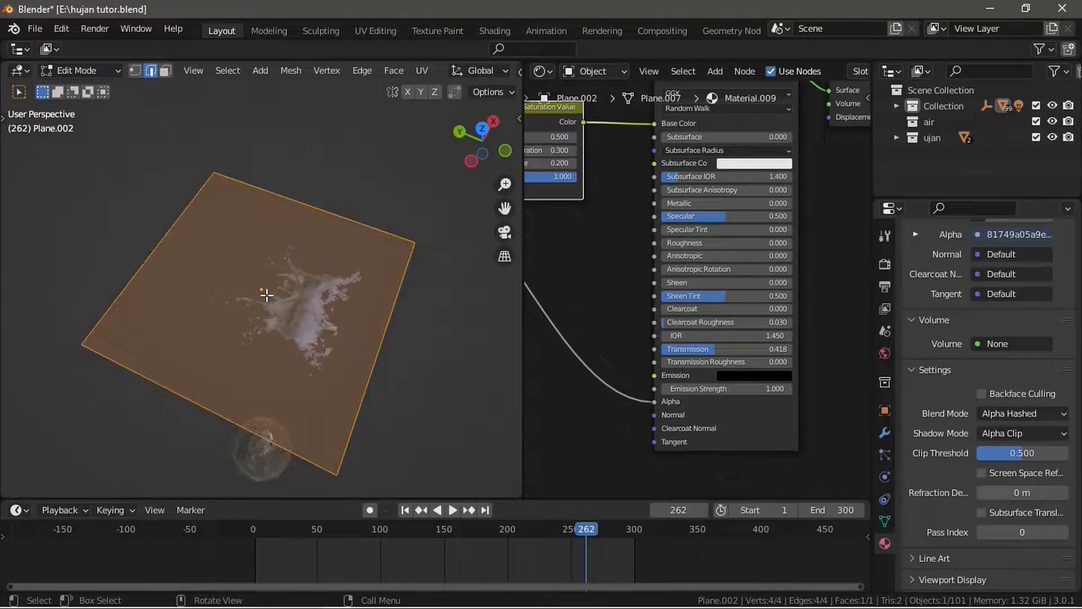
Step: Move the whole splash plane mesh along the global Y axis to align the splash with its origin, and return to Object Mode
key(g)
right_click(306, 294)
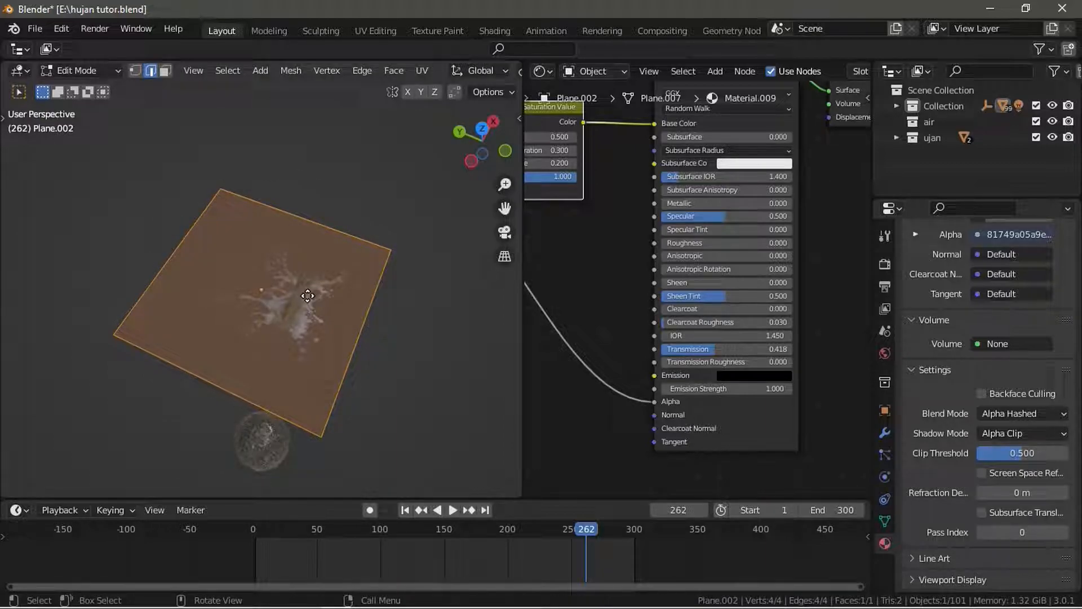
key(g)
key(y)
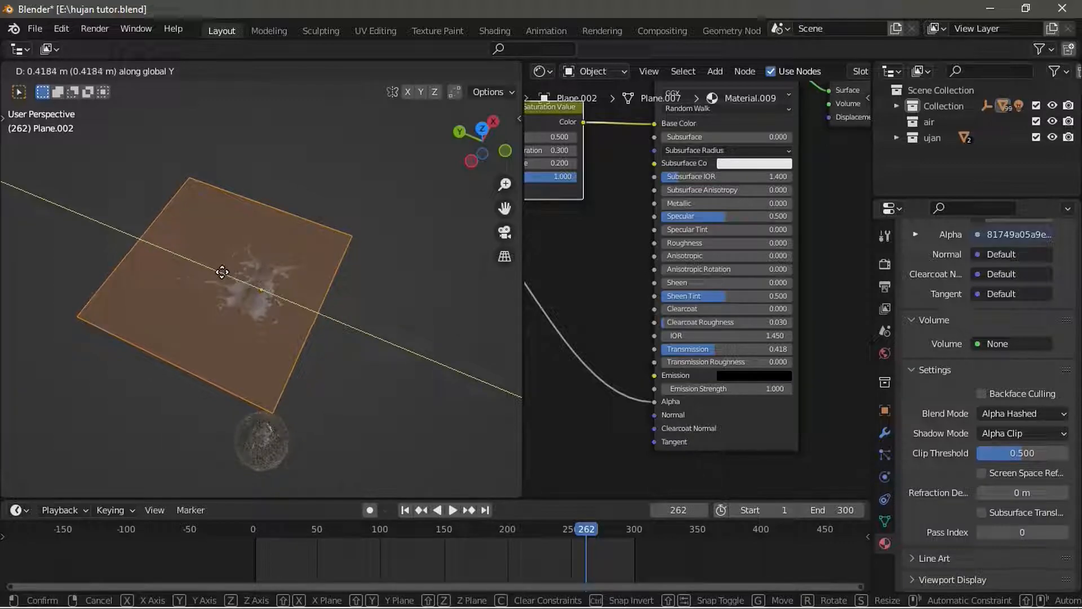
click(199, 265)
scroll(264, 303, up, 3)
mouse_move(266, 302)
middle_down()
mouse_move(225, 305)
mouse_move(284, 313)
mouse_move(283, 333)
middle_up()
scroll(226, 305, up, 3)
key(Tab)
scroll(293, 314, down, 2)
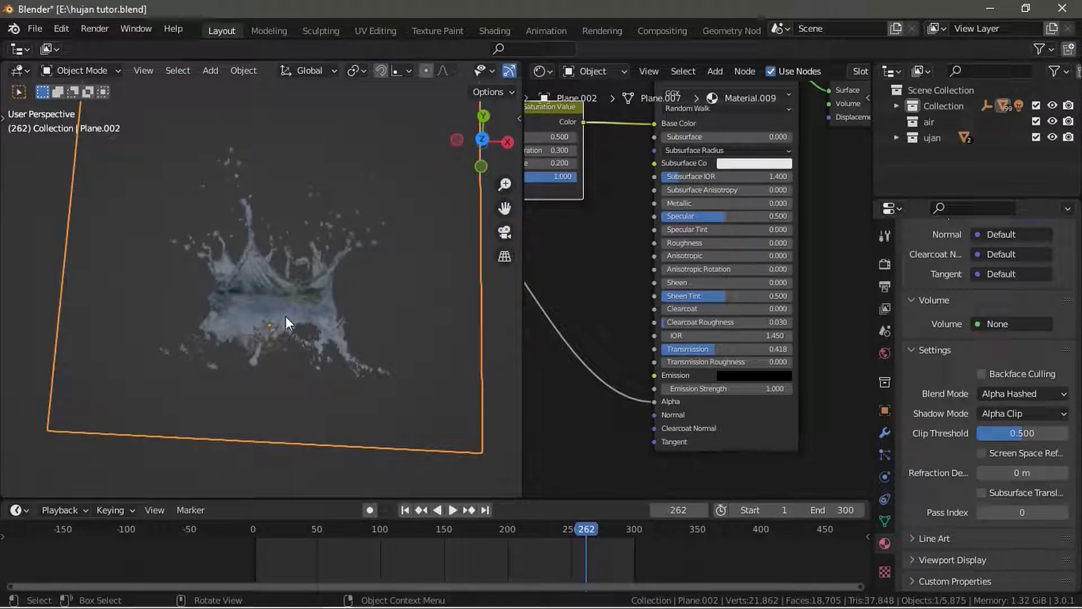
Step: Select the road plane and set its particle system to render as Object
scroll(297, 268, down, 3)
middle_drag(299, 270, 266, 273)
scroll(215, 252, down, 3)
click(266, 273)
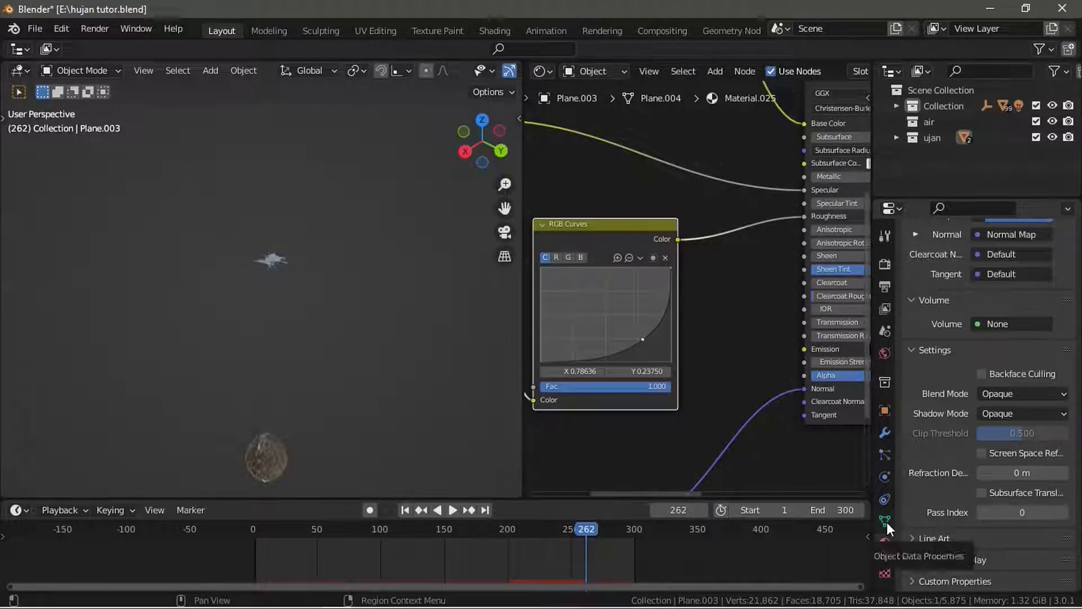
click(885, 454)
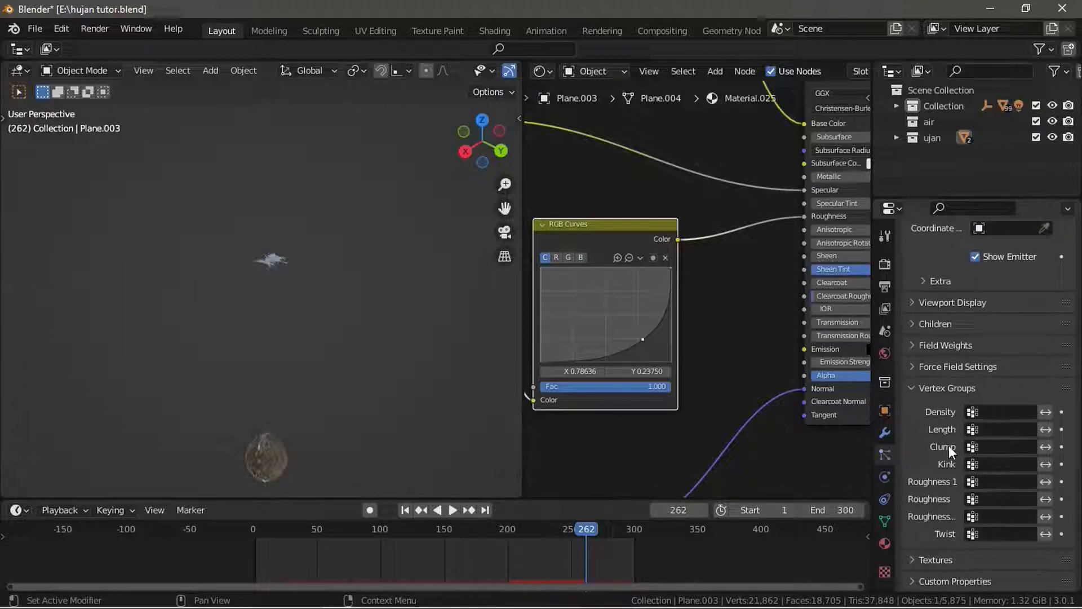
click(911, 388)
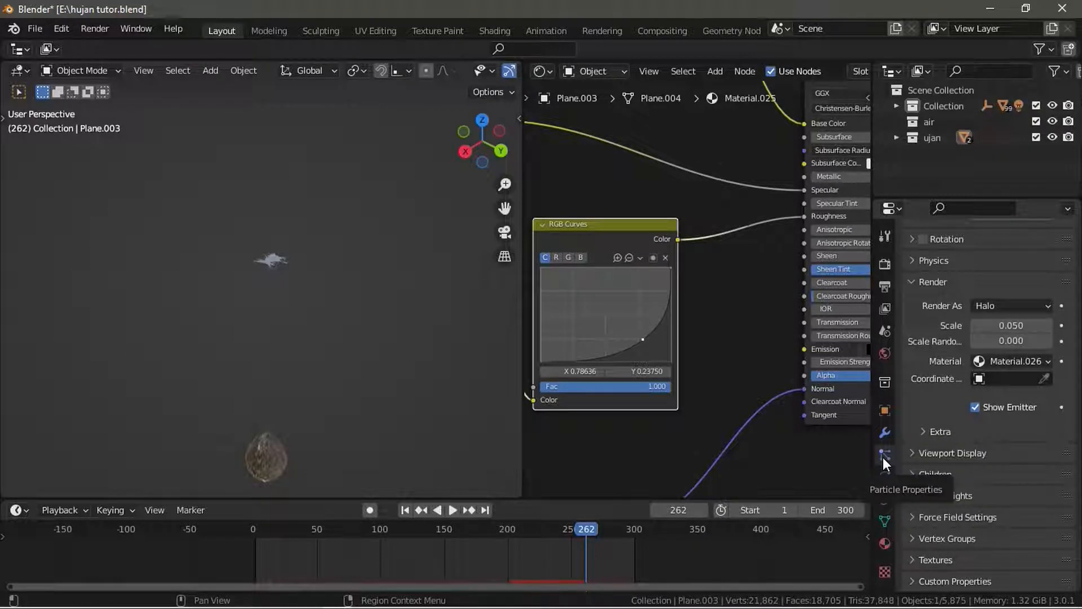
scroll(924, 445, up, 5)
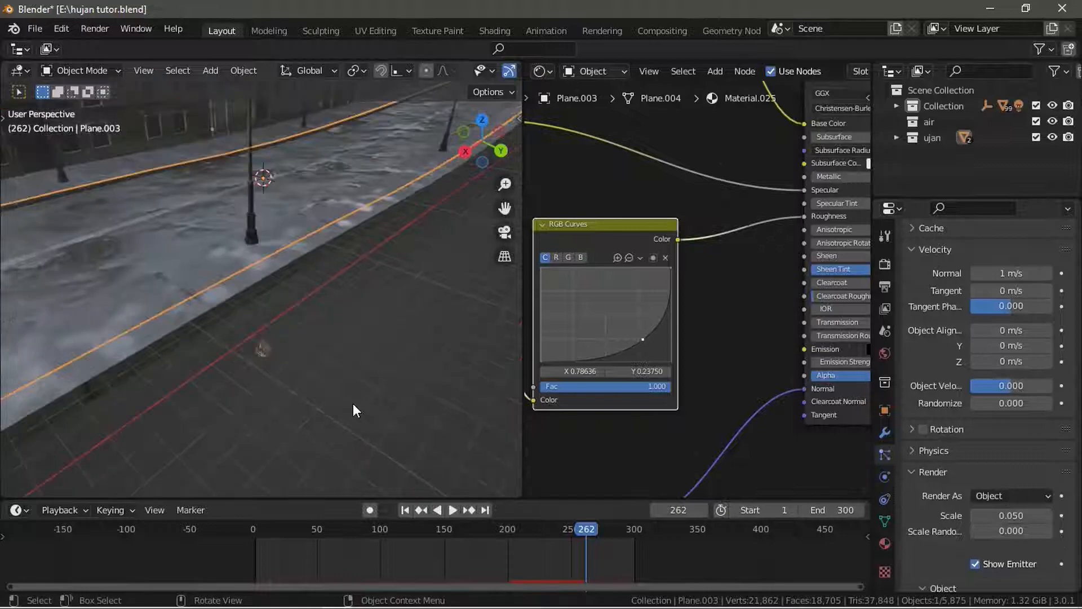
Step: Pick the splash plane in the viewport as the Instance Object of the road's particles
middle_drag(352, 404, 368, 387)
scroll(343, 377, up, 3)
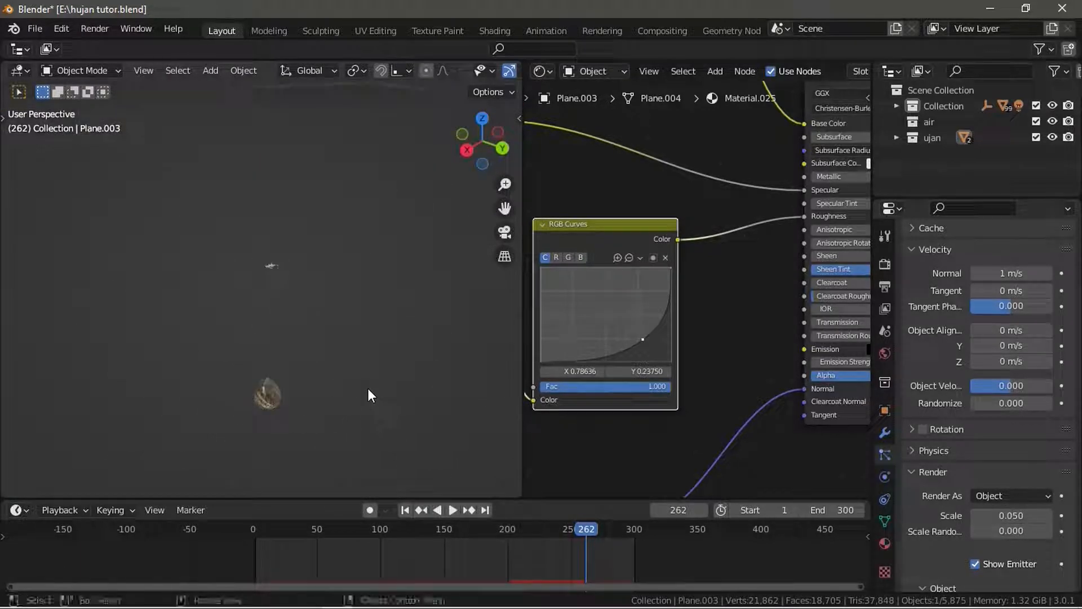
scroll(369, 405, up, 2)
scroll(1043, 510, down, 4)
click(1044, 516)
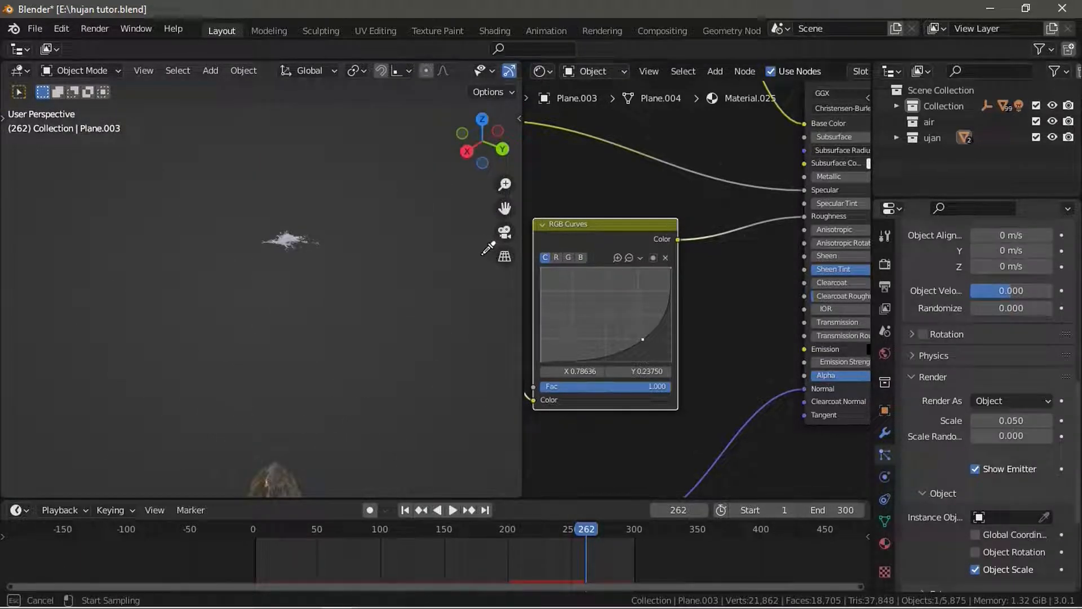
click(318, 255)
scroll(924, 475, down, 4)
scroll(338, 277, down, 4)
Step: Select the splash plane and scale its mesh up about 9.5 times in Edit Mode, enlarging the splashes on the road
middle_drag(329, 269, 269, 269)
click(269, 270)
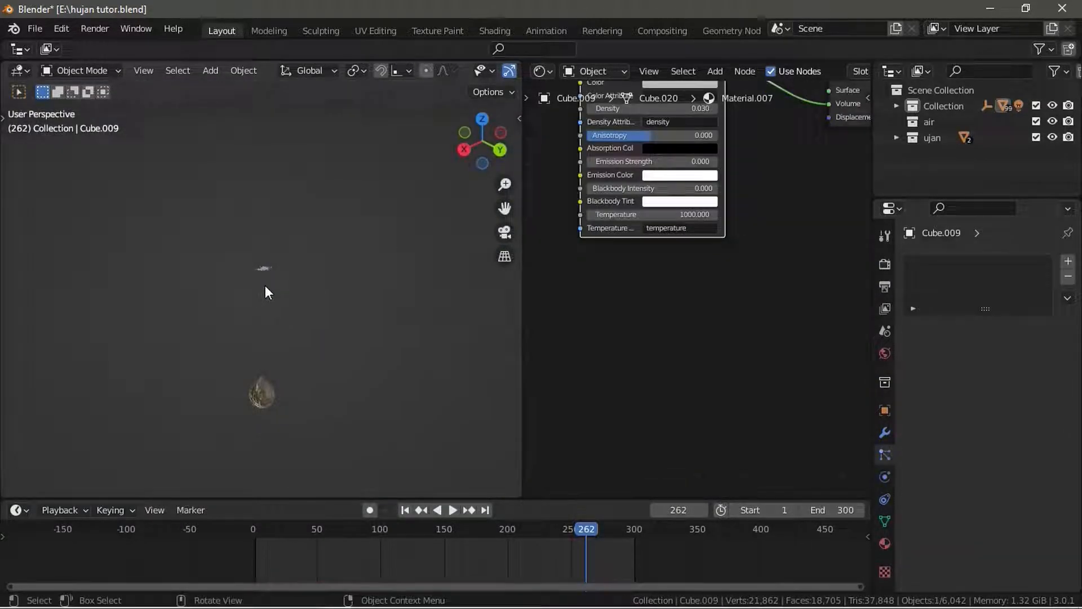
click(265, 215)
scroll(284, 236, down, 6)
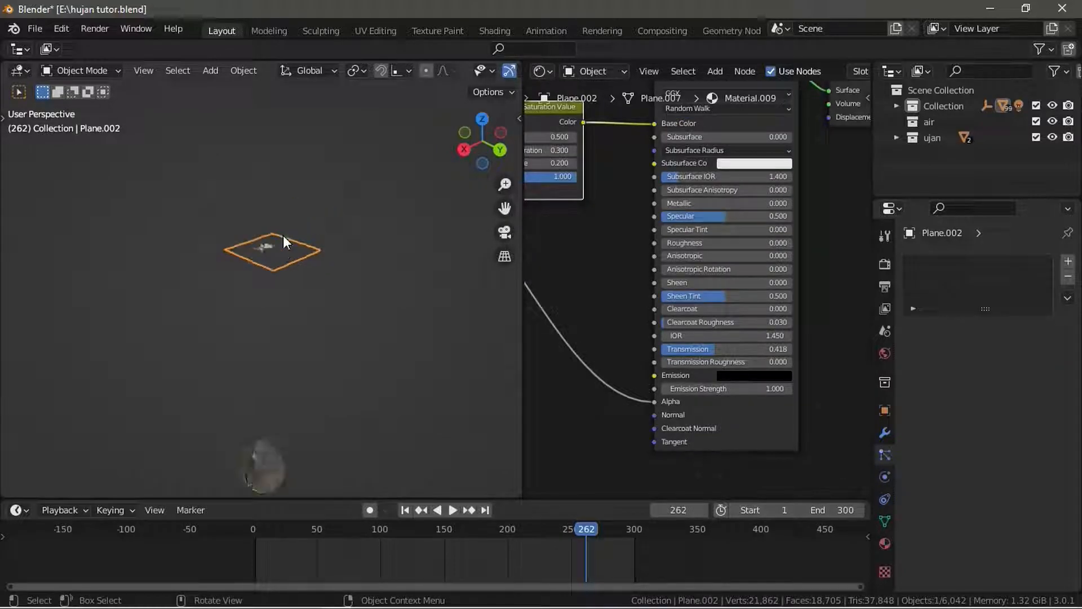
key(Tab)
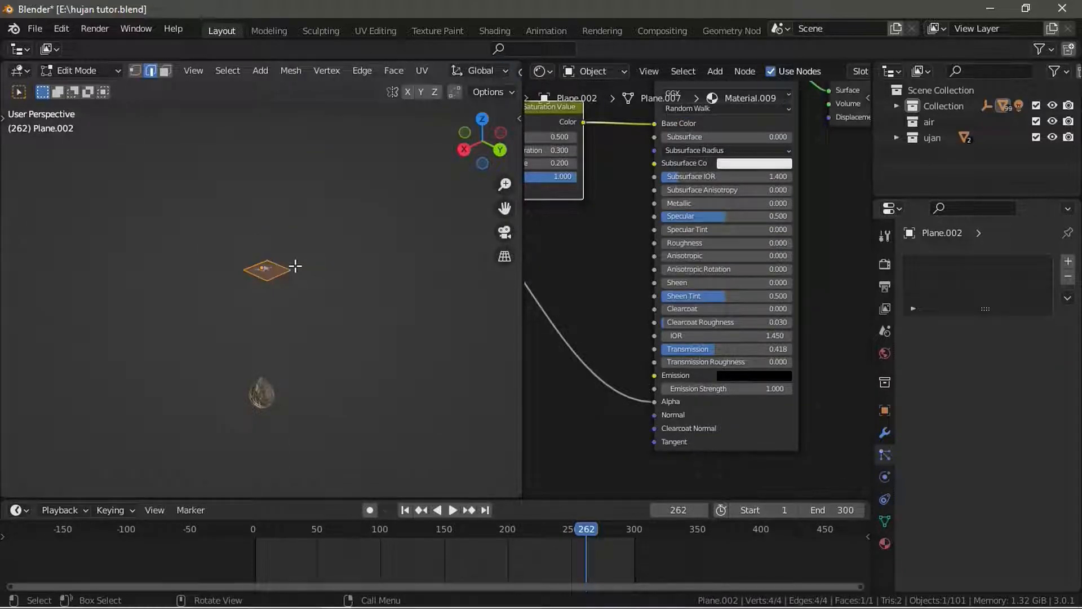
scroll(295, 266, up, 8)
middle_drag(307, 273, 362, 274)
scroll(362, 274, up, 6)
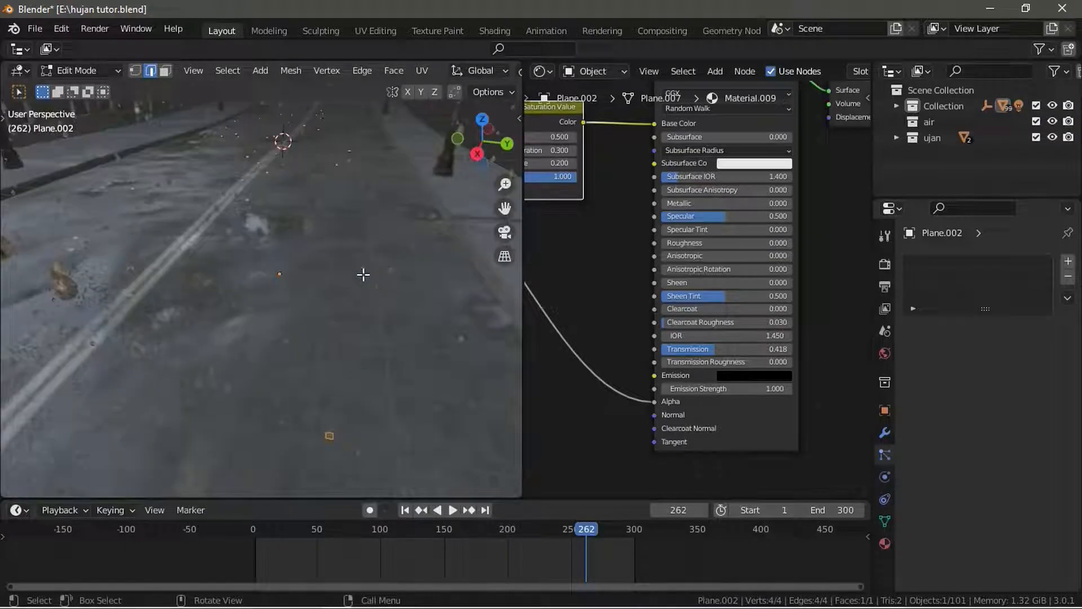
scroll(359, 319, down, 10)
scroll(361, 327, up, 8)
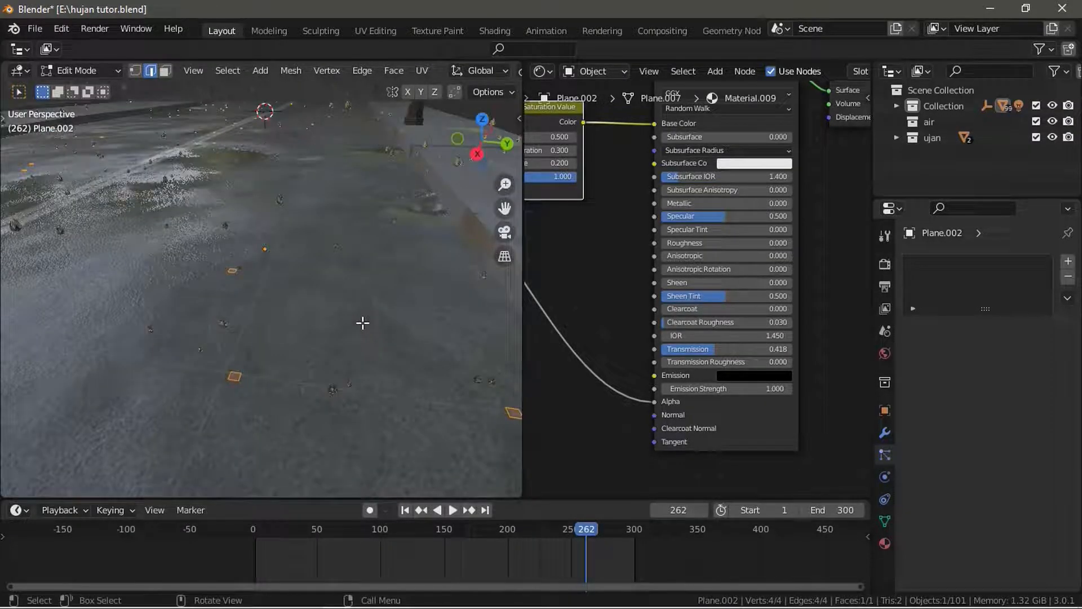
shift+middle_drag(272, 377, 328, 380)
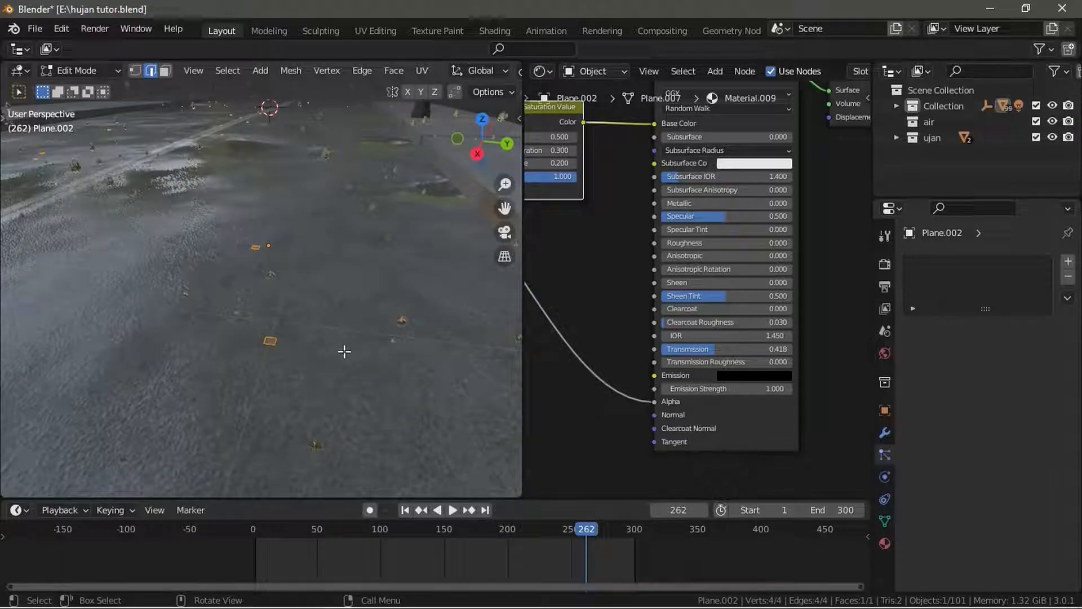
key(s)
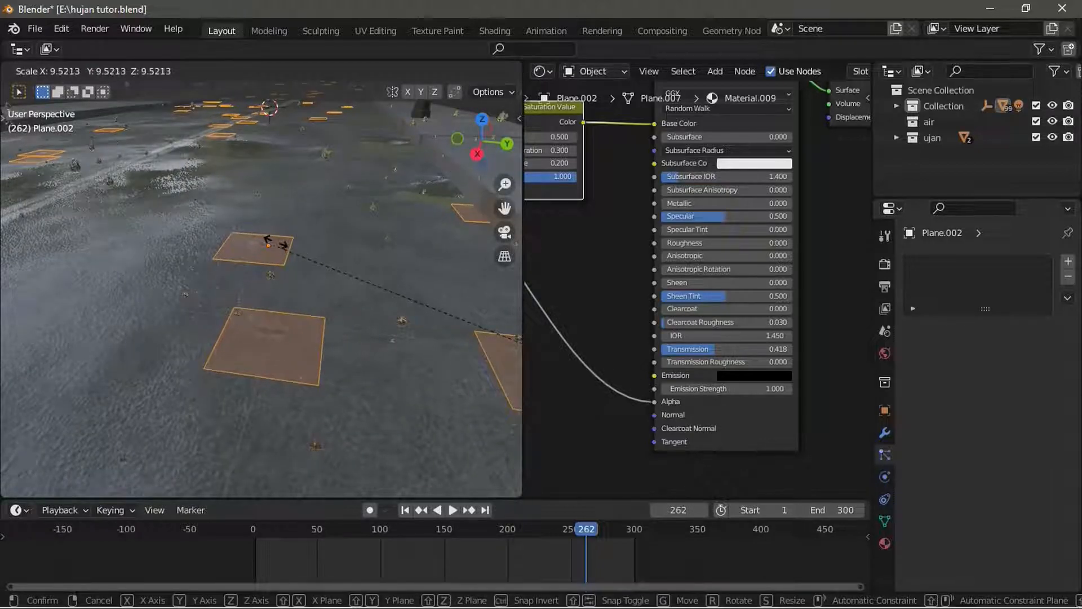
click(276, 244)
key(r)
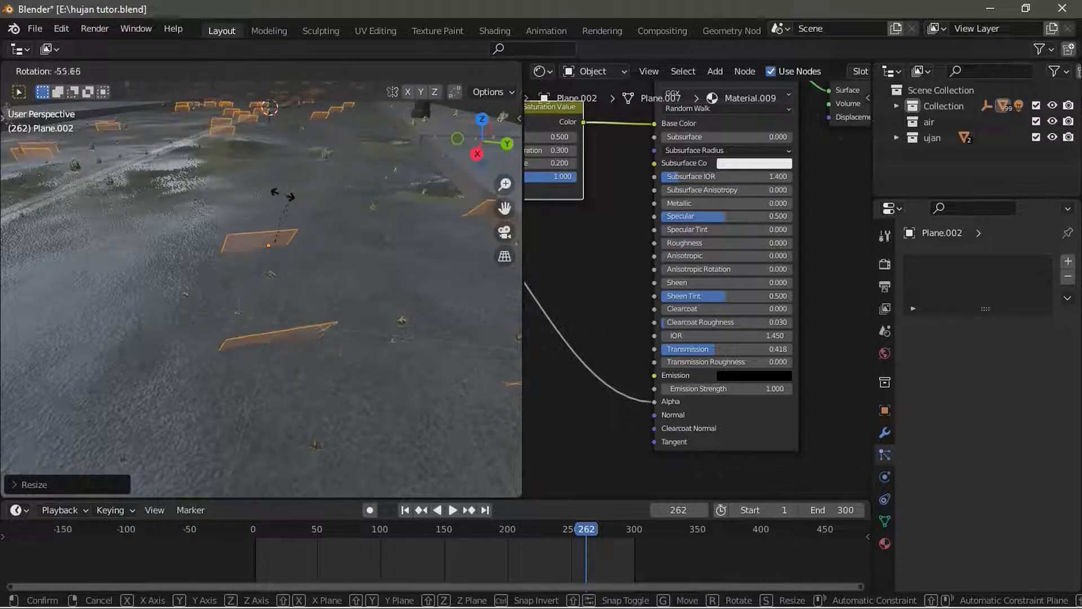
key(Escape)
key(Tab)
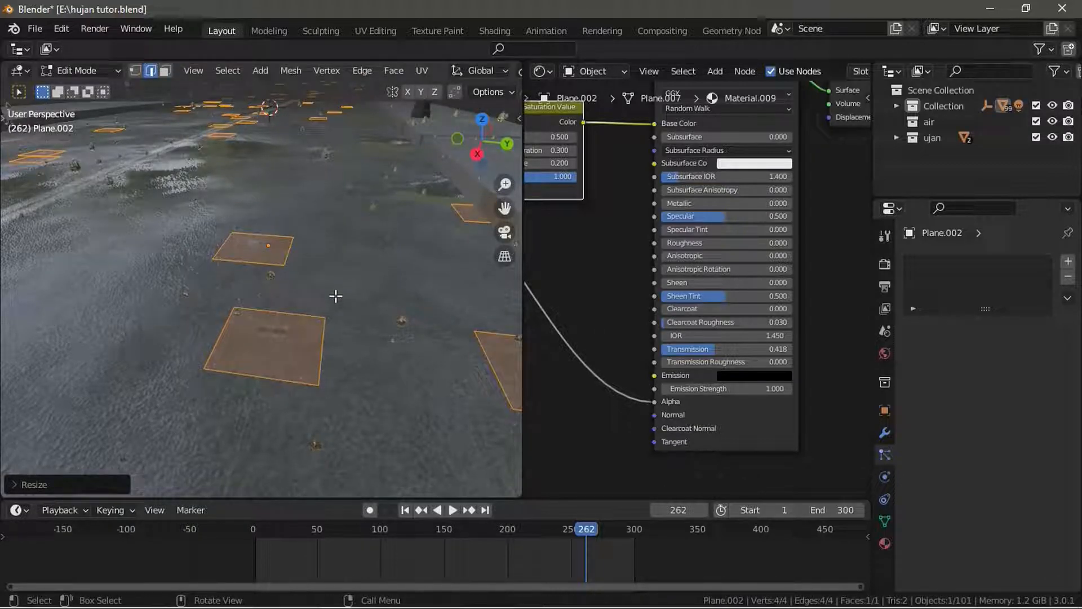
Step: Rotate the splash plane mesh 90 degrees about the global X axis so the splashes stand upright
key(r)
key(y)
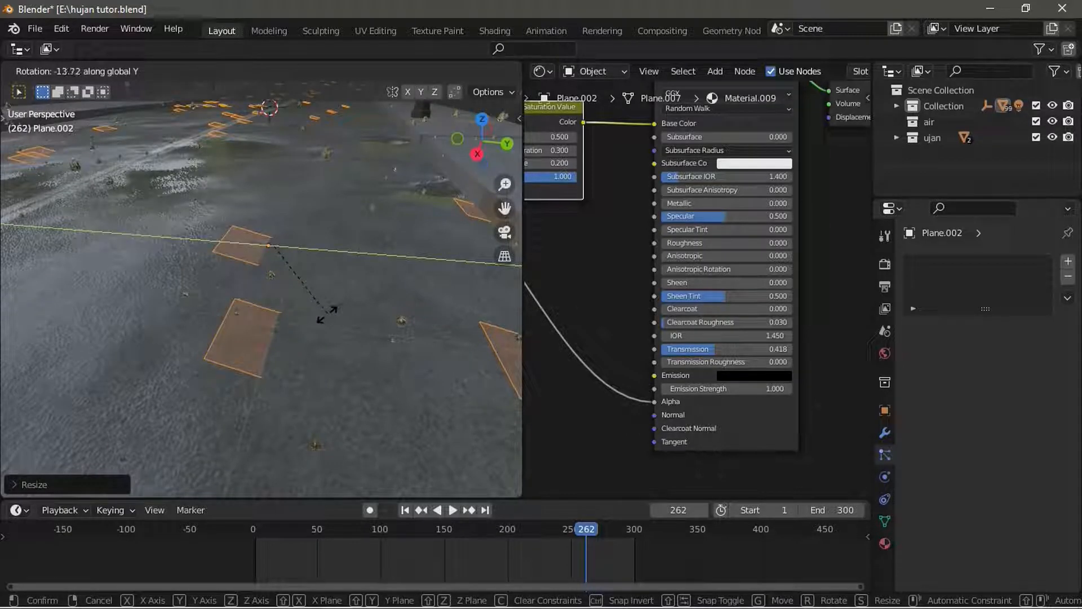
key(x)
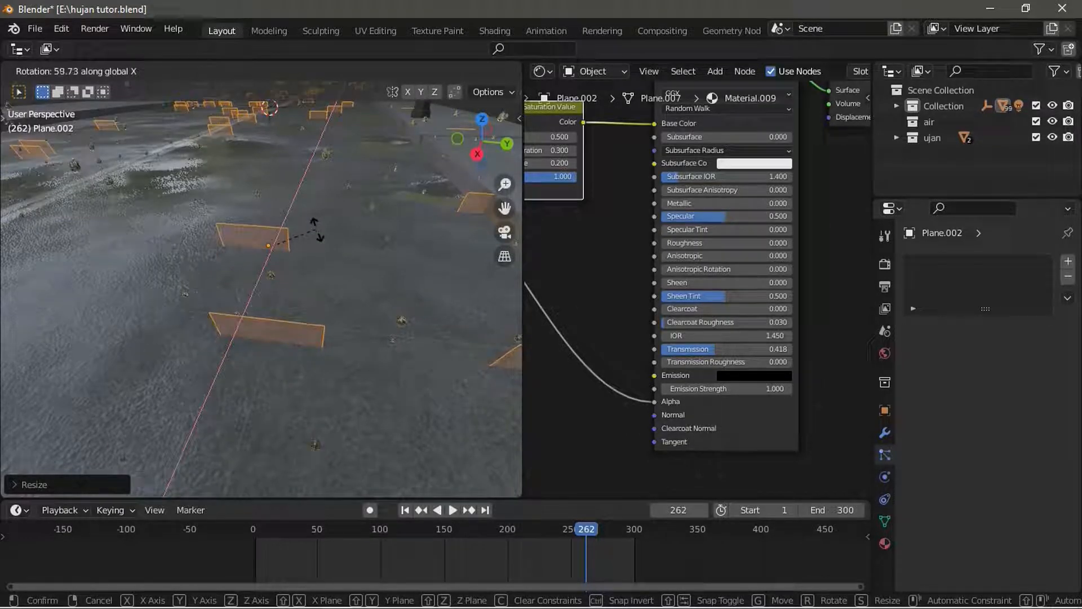
text(90)
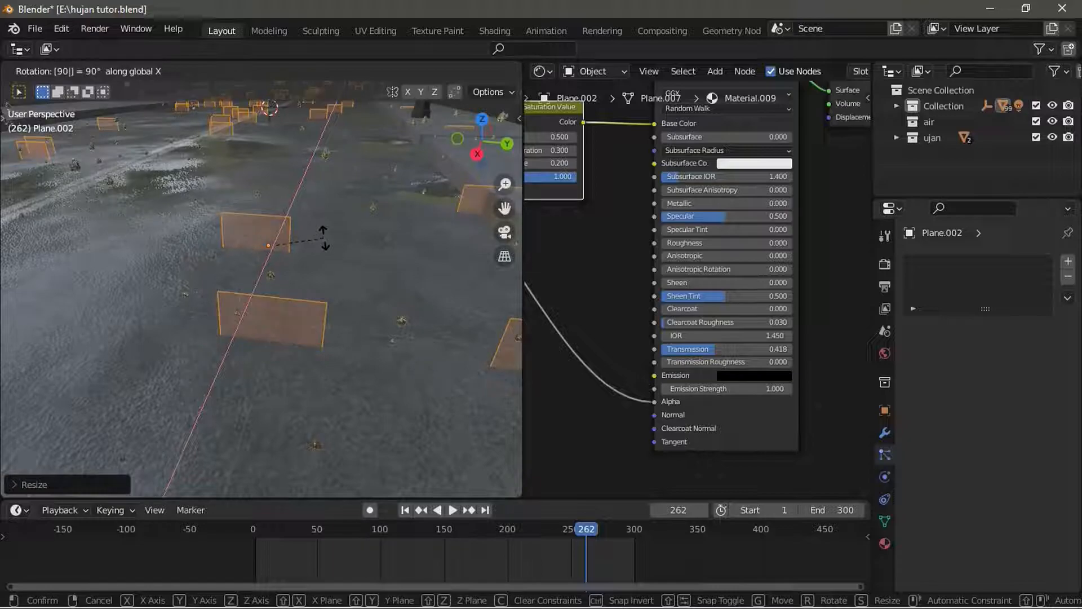
key(Return)
Step: Raise the upright splash plane mesh along the global Z axis, first by about 3.9 m, and fine-tune its height
key(g)
key(z)
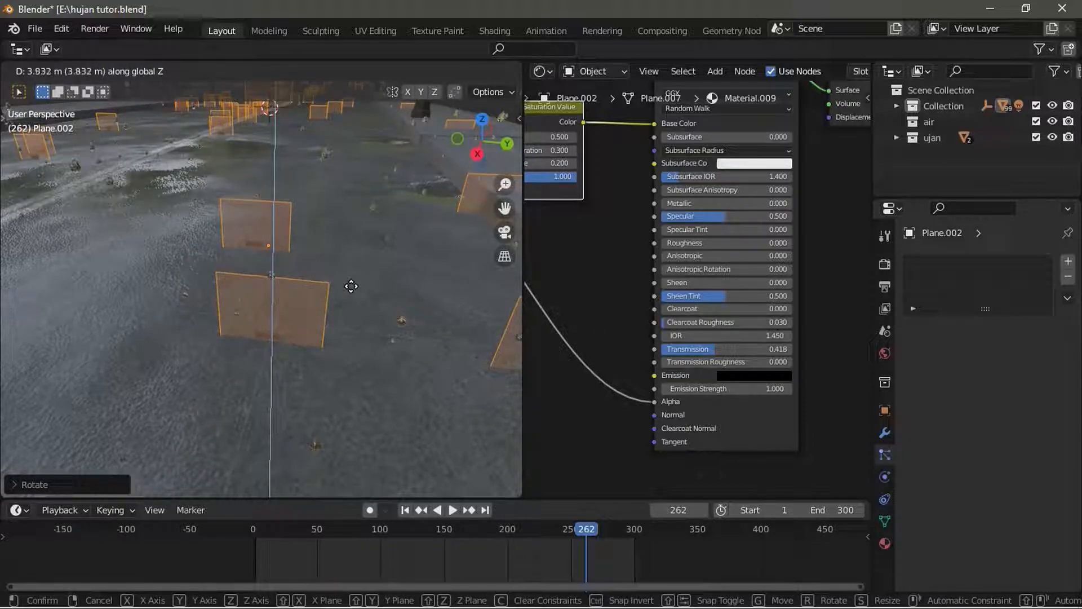
click(350, 285)
scroll(350, 285, up, 5)
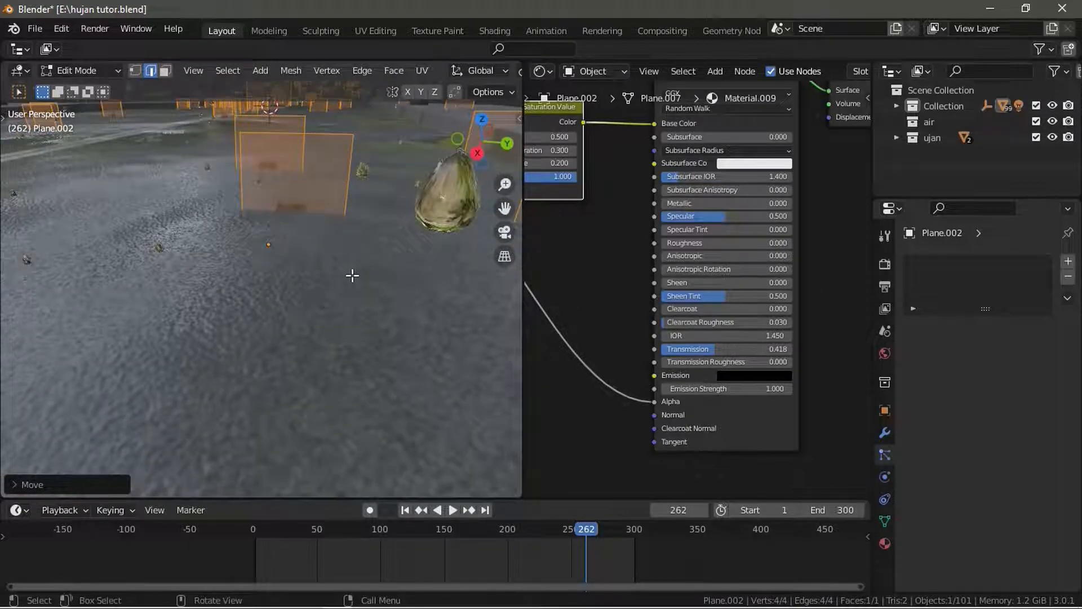
key(g)
key(z)
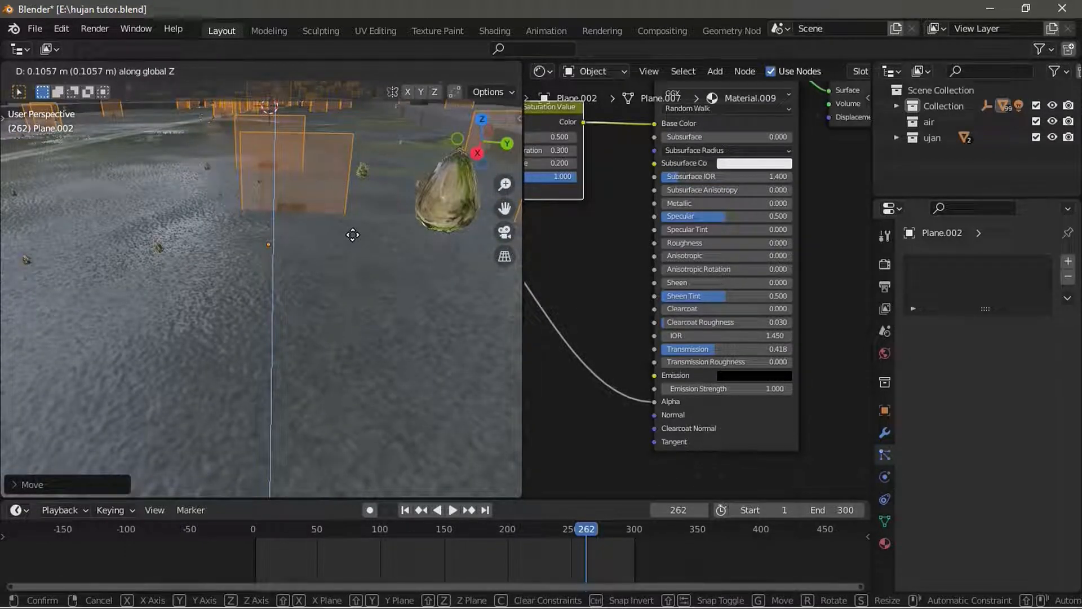
click(356, 205)
Step: Scale the splash mesh up slightly and readjust its height along the global Z axis
key(s)
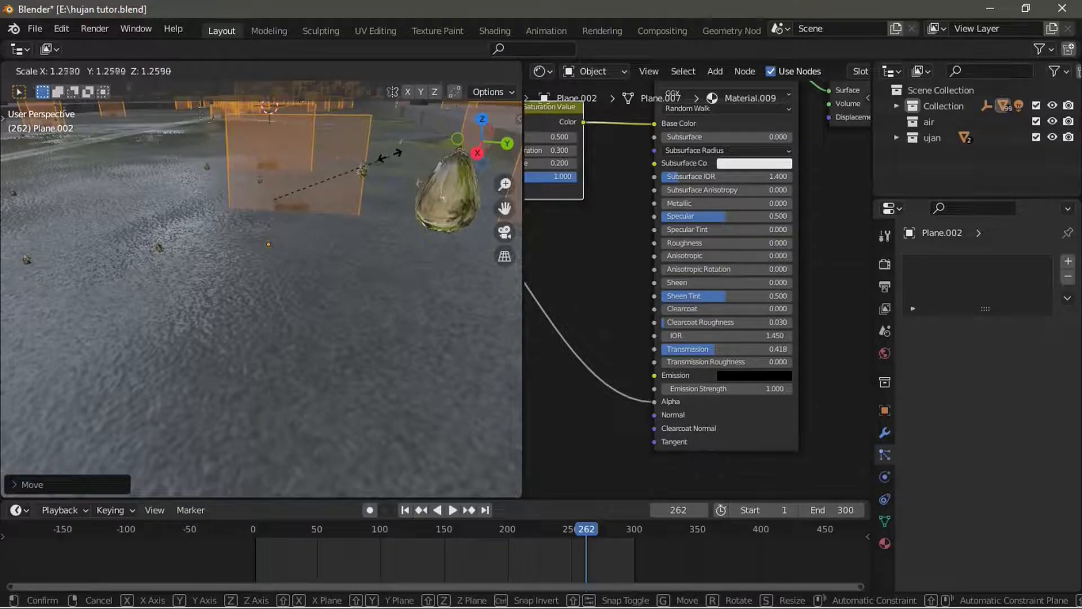
click(429, 137)
key(g)
key(z)
click(370, 332)
Step: Rotate the splash mesh about the global Z axis so the upright planes on the road face the camera
scroll(271, 314, down, 8)
middle_drag(271, 314, 292, 324)
shift+middle_drag(242, 259, 285, 266)
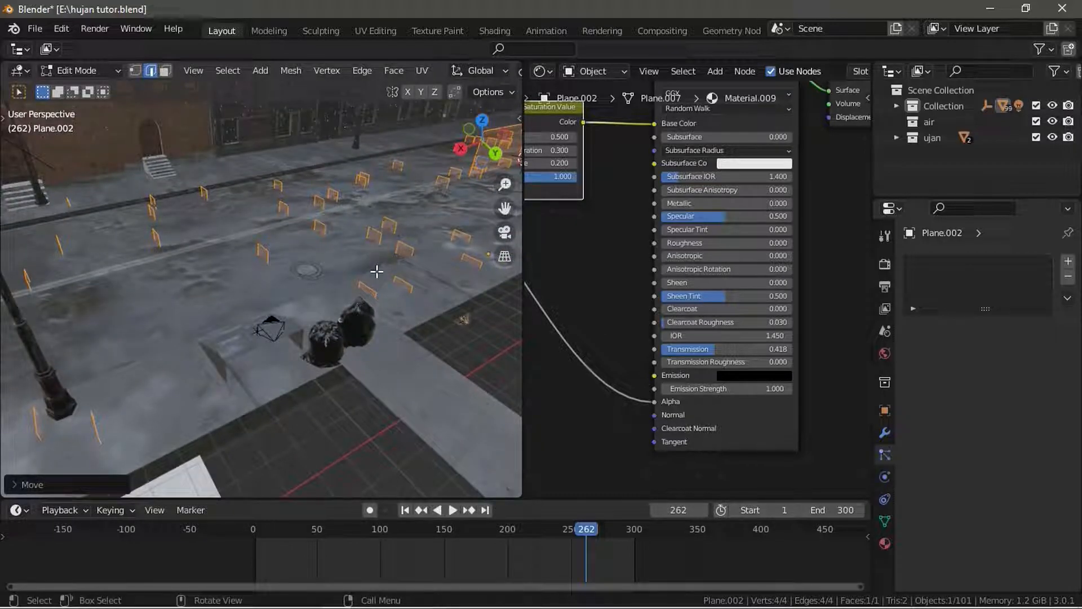
key(r)
key(z)
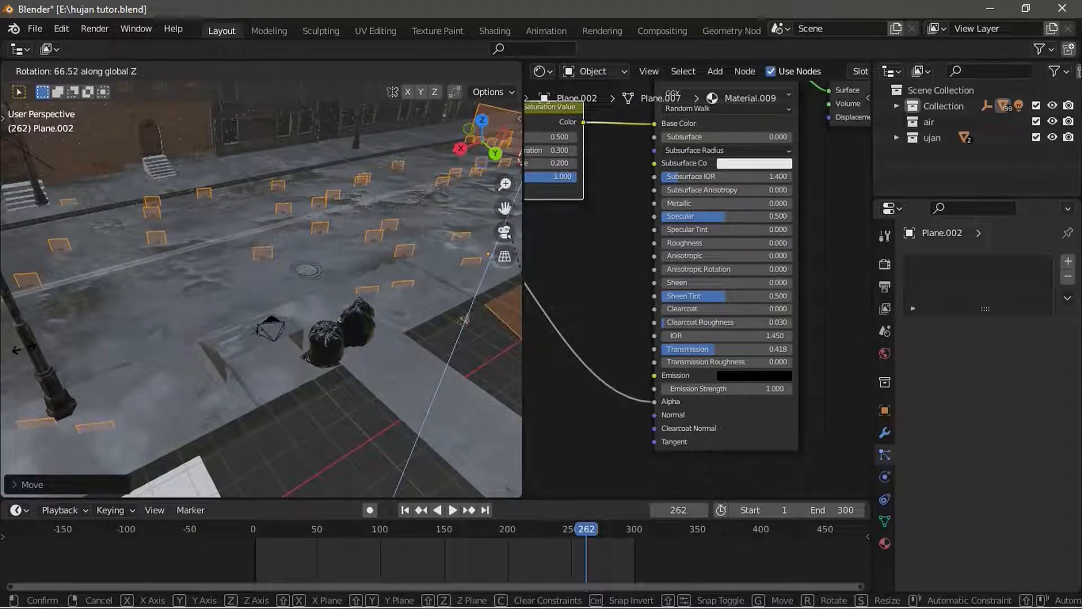
click(53, 342)
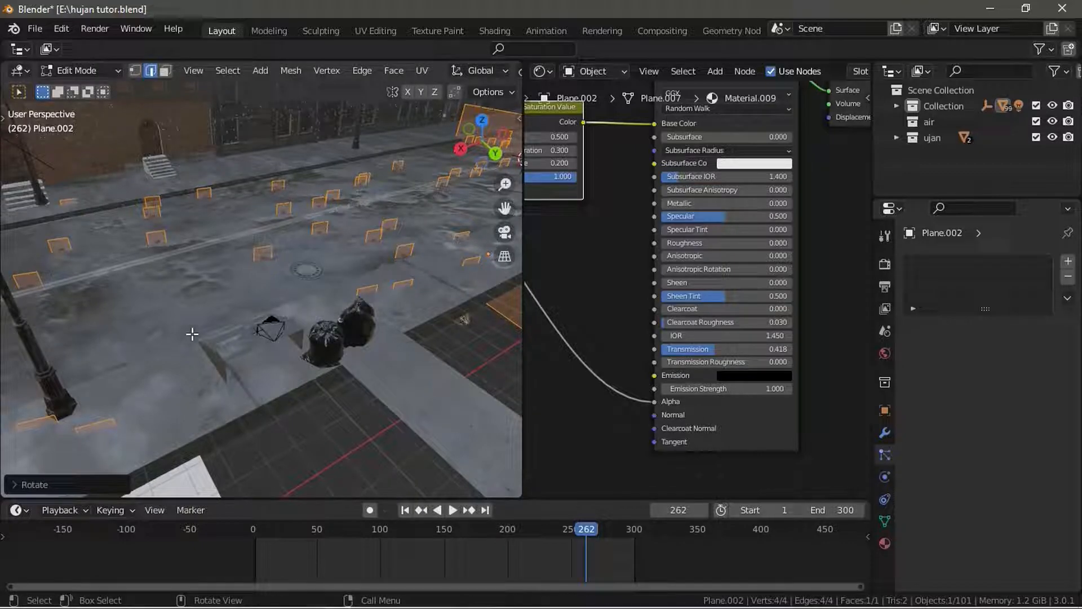
Step: Return to Object Mode and move the original splash plane down along the global Z axis
scroll(334, 315, down, 4)
key(Tab)
key(g)
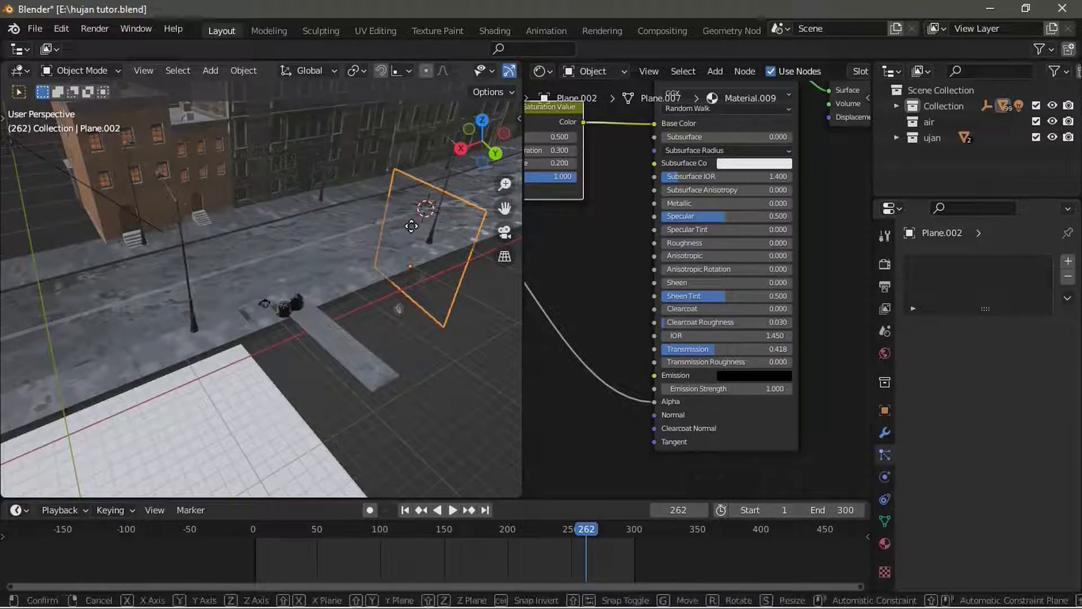
key(z)
click(338, 264)
Step: Look through the camera and play the animation to check the rain and the road splashes
key(KP_0)
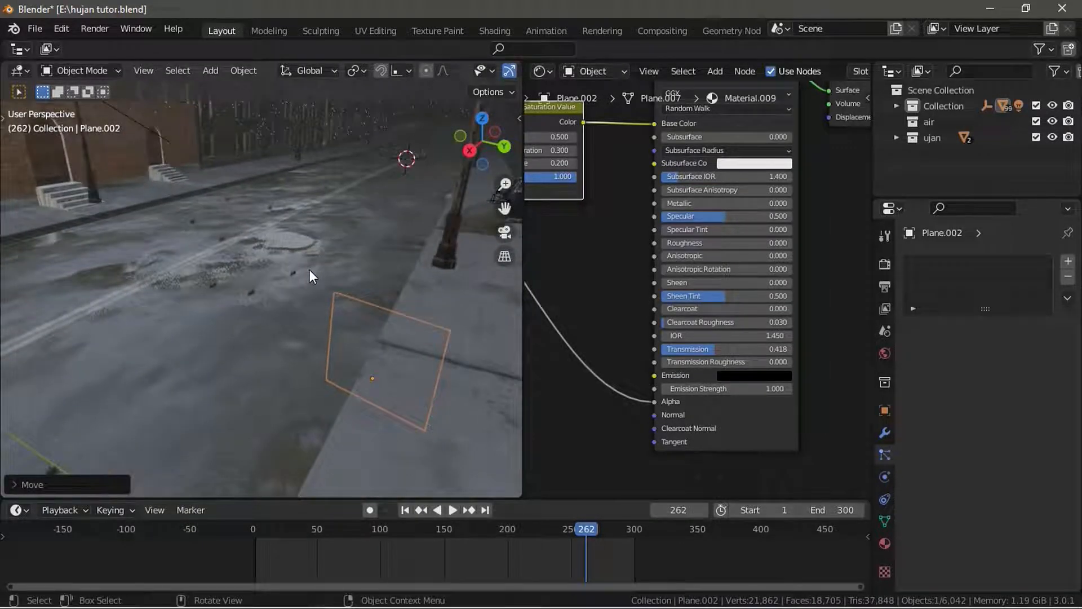
key(KP_0)
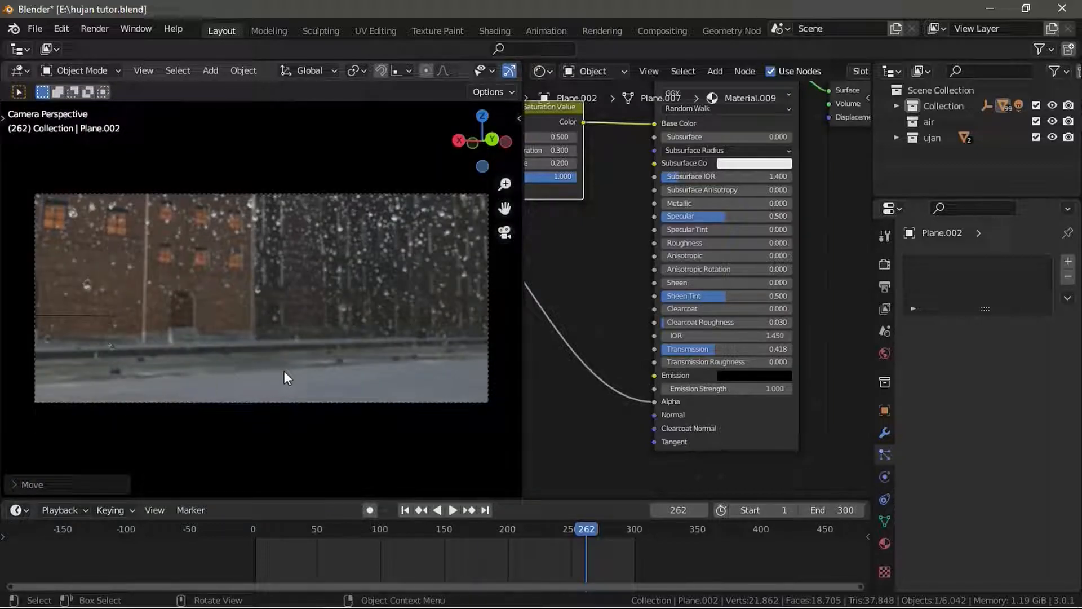
key(space)
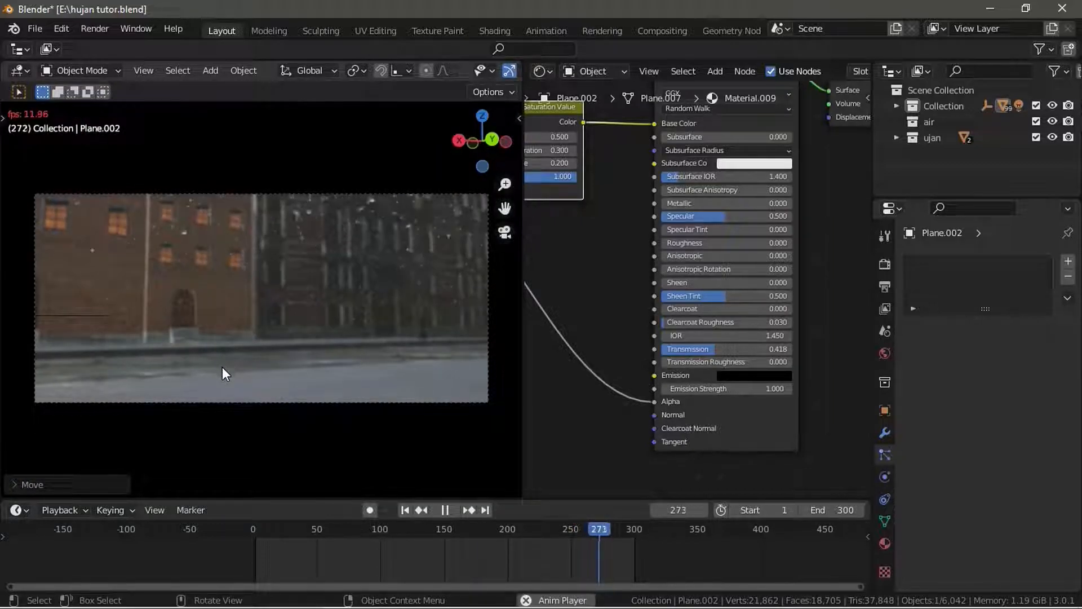
key(space)
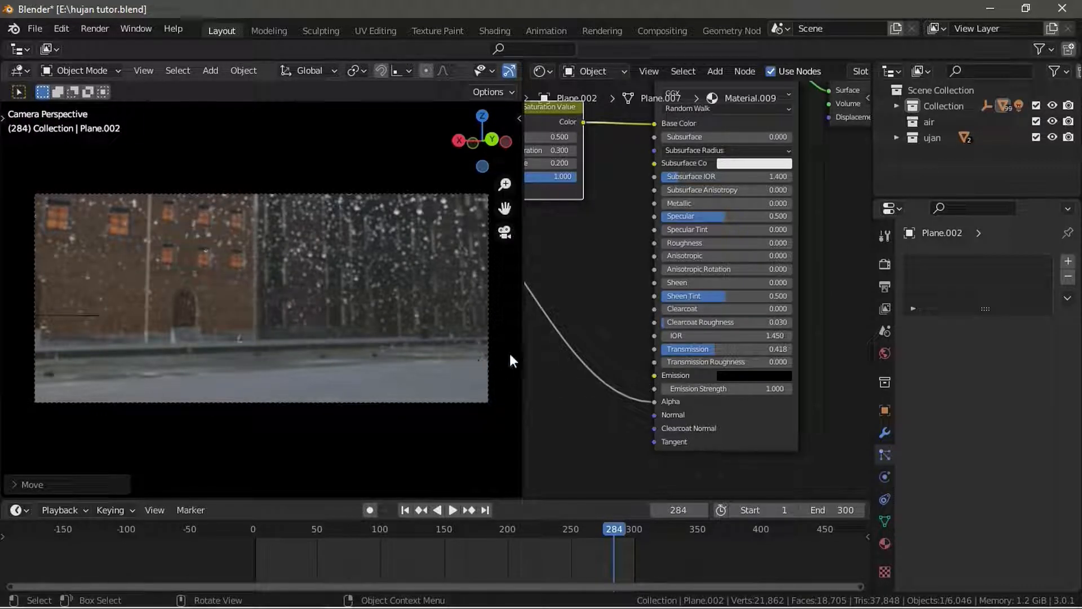
Step: Enable Ambient Occlusion, Bloom and Screen Space Reflections in the Eevee render settings
click(885, 263)
click(981, 346)
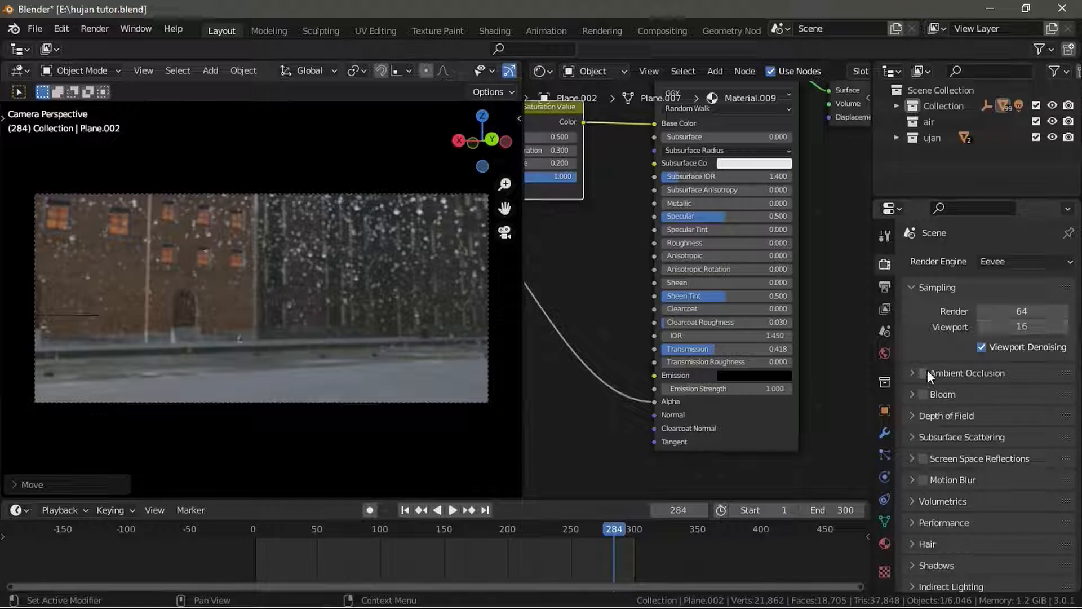
click(923, 459)
click(950, 460)
click(955, 465)
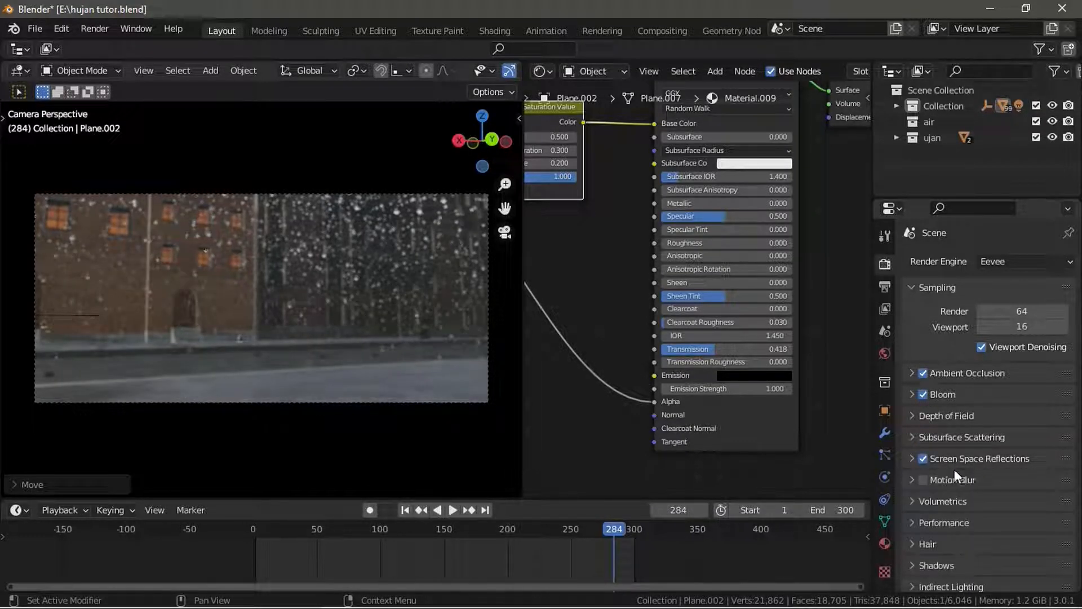
scroll(953, 469, down, 3)
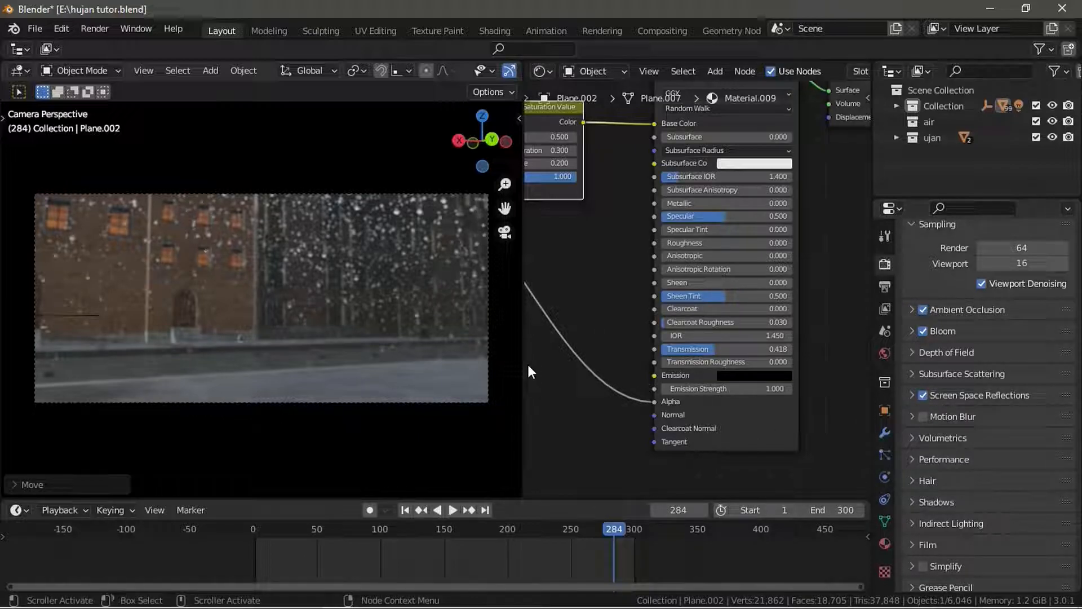
Step: Enlarge the 3D viewport over the node editor and render the camera view
drag(529, 371, 588, 377)
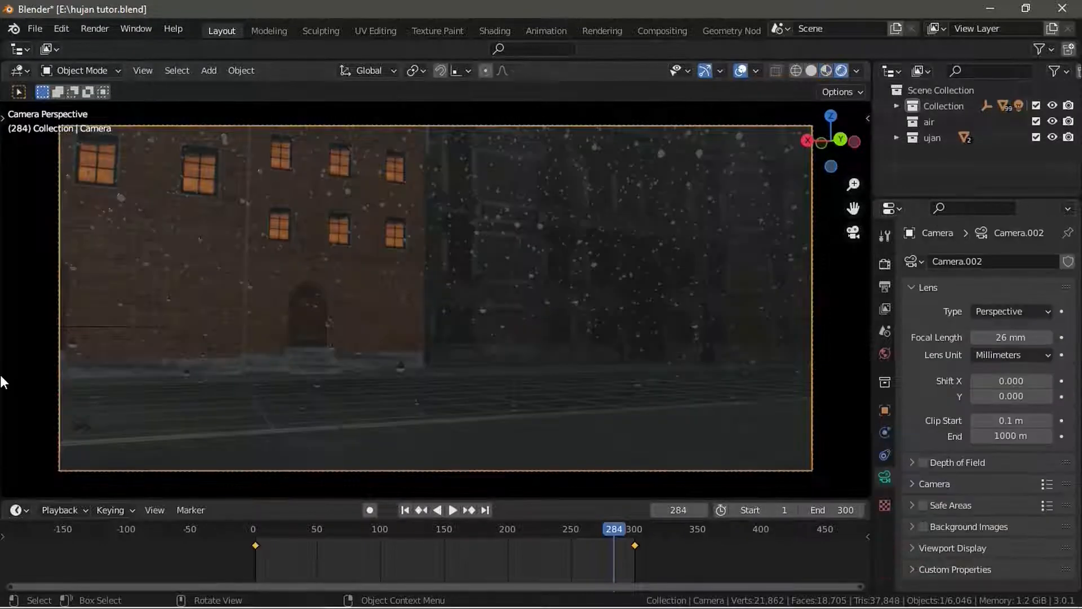
key(F12)
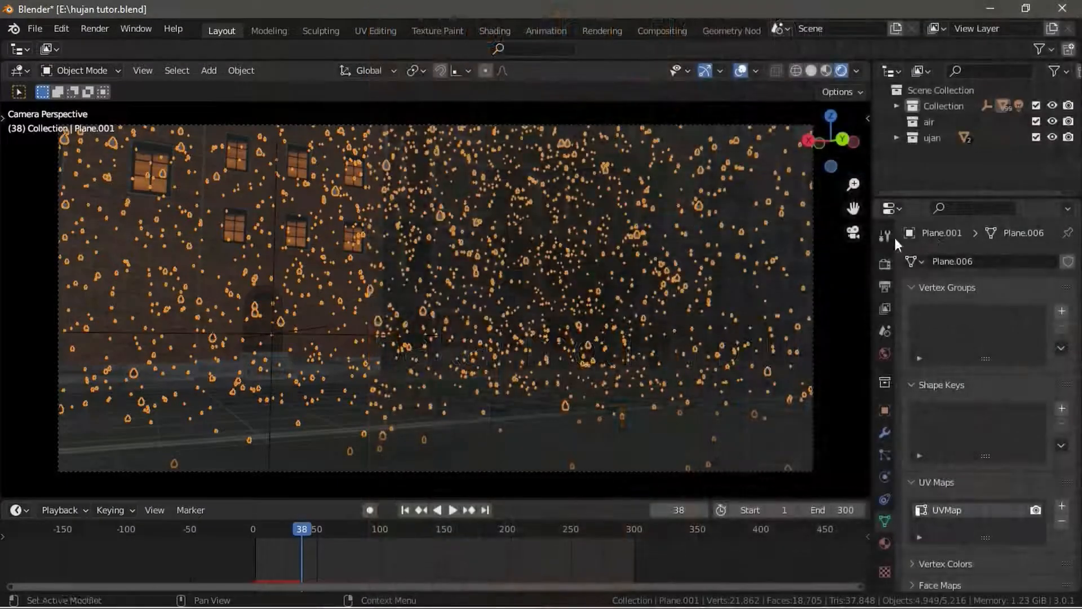
Step: Enable Motion Blur for the Eevee render, keeping its shutter at 0.50
click(885, 263)
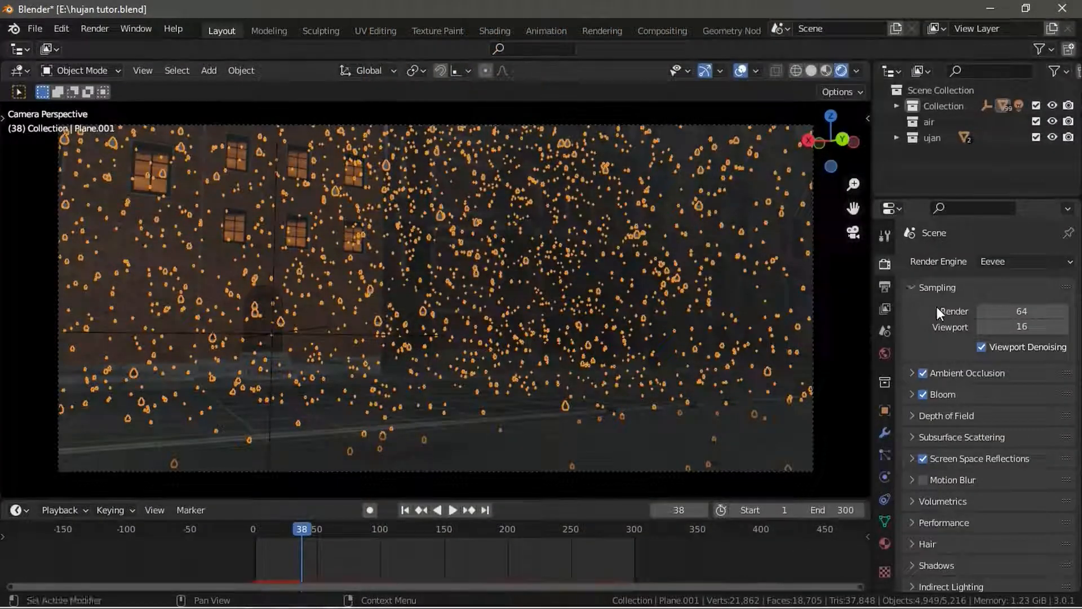
click(922, 480)
click(913, 481)
scroll(992, 451, down, 3)
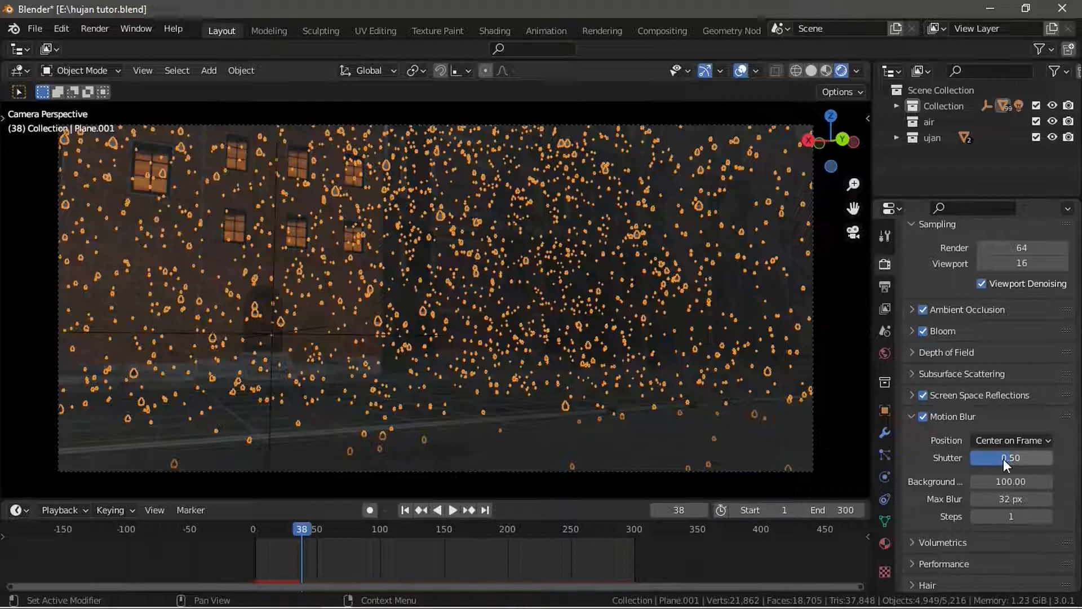
click(914, 417)
Step: Render frame 38 and examine the motion-blurred rain in the whole image
key(F12)
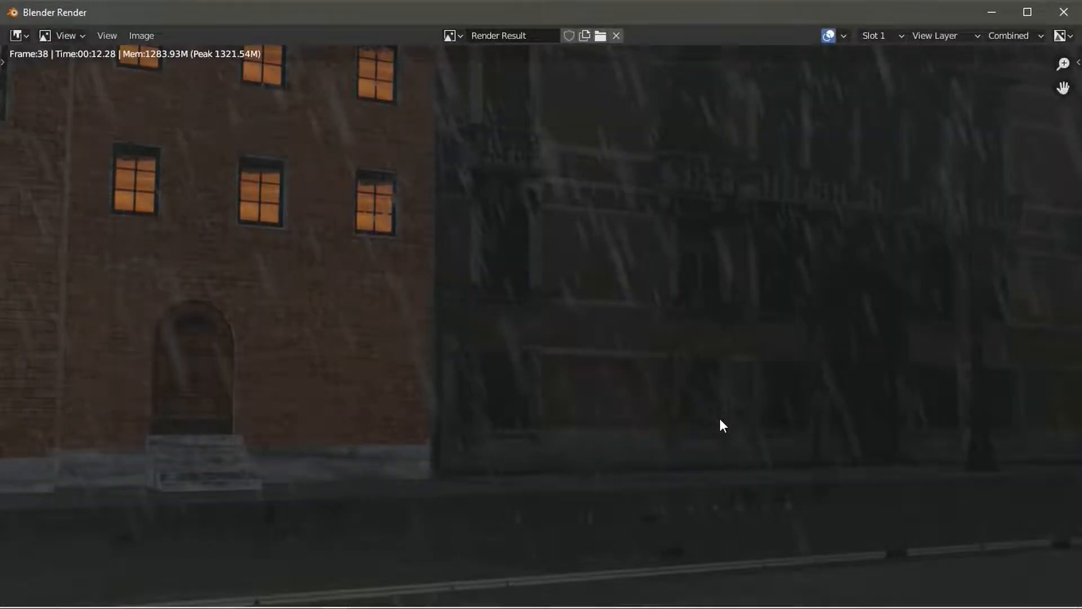
scroll(733, 367, down, 2)
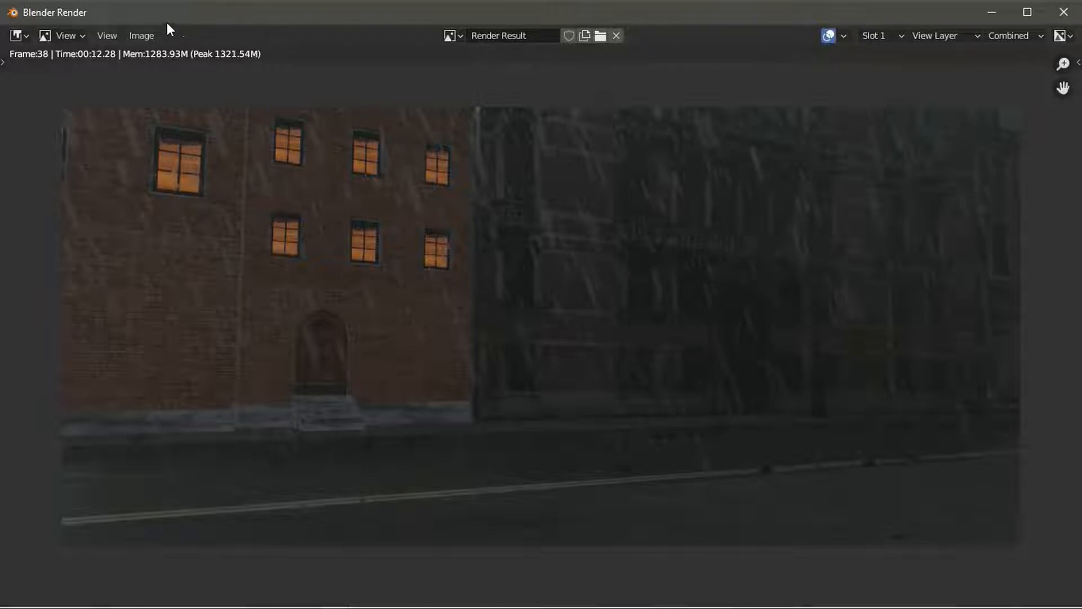
click(142, 35)
click(138, 37)
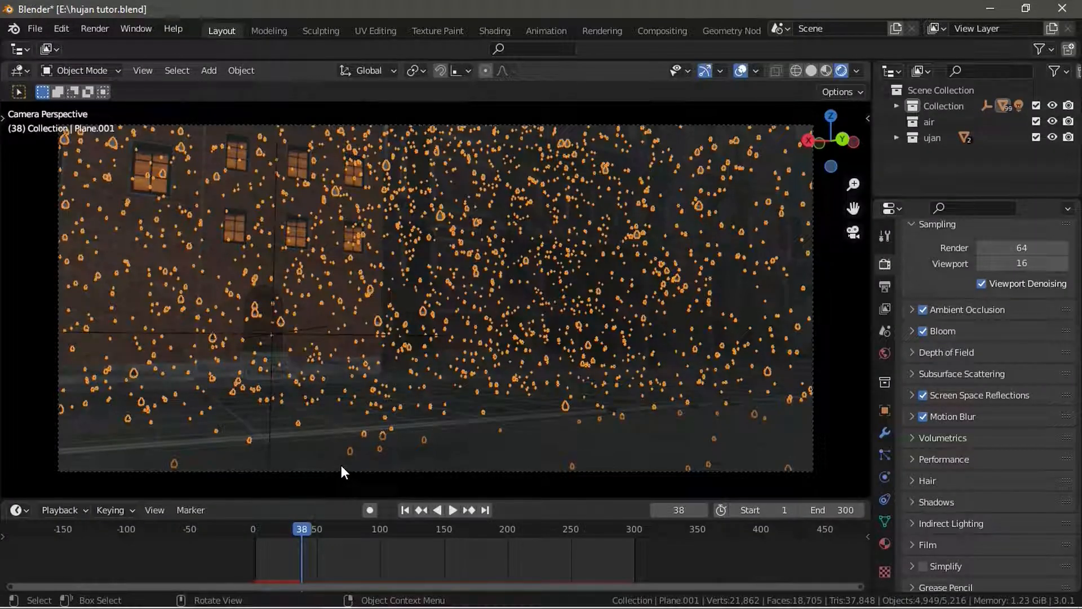
Step: Select the camera, enable its Depth of Field and expand the depth of field settings
click(340, 465)
click(266, 336)
click(395, 470)
middle_drag(433, 440, 406, 248)
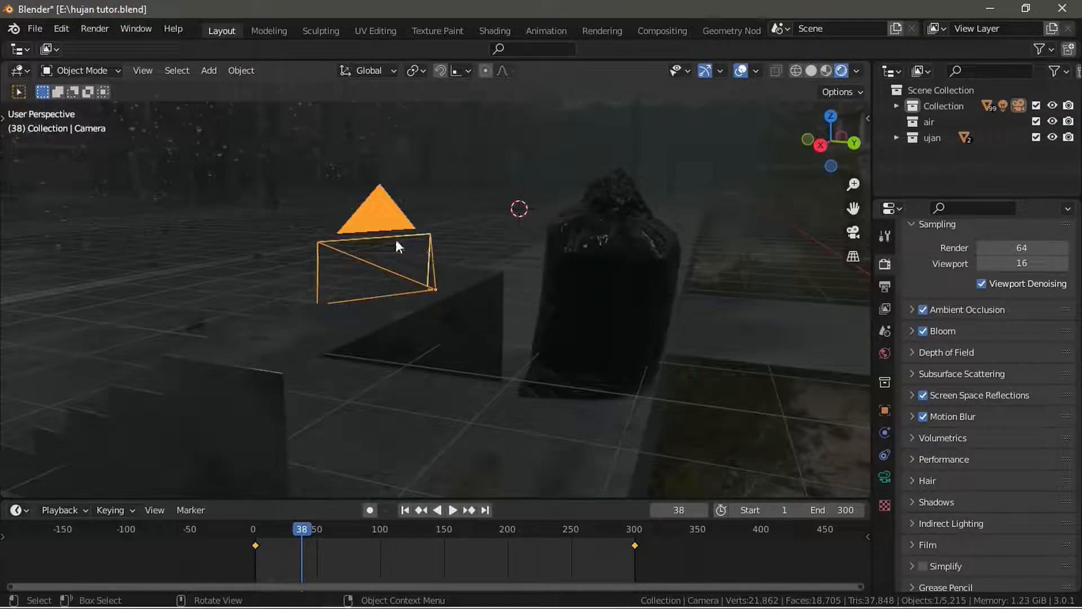
click(887, 480)
click(912, 462)
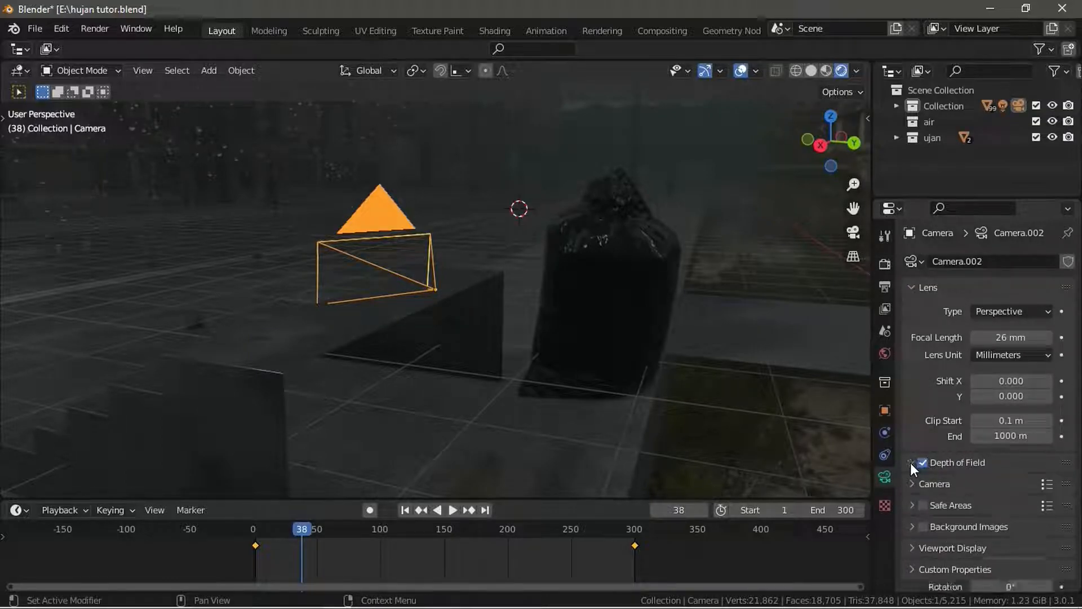
Step: Add a Plain Axes empty to the scene
middle_drag(462, 290, 492, 296)
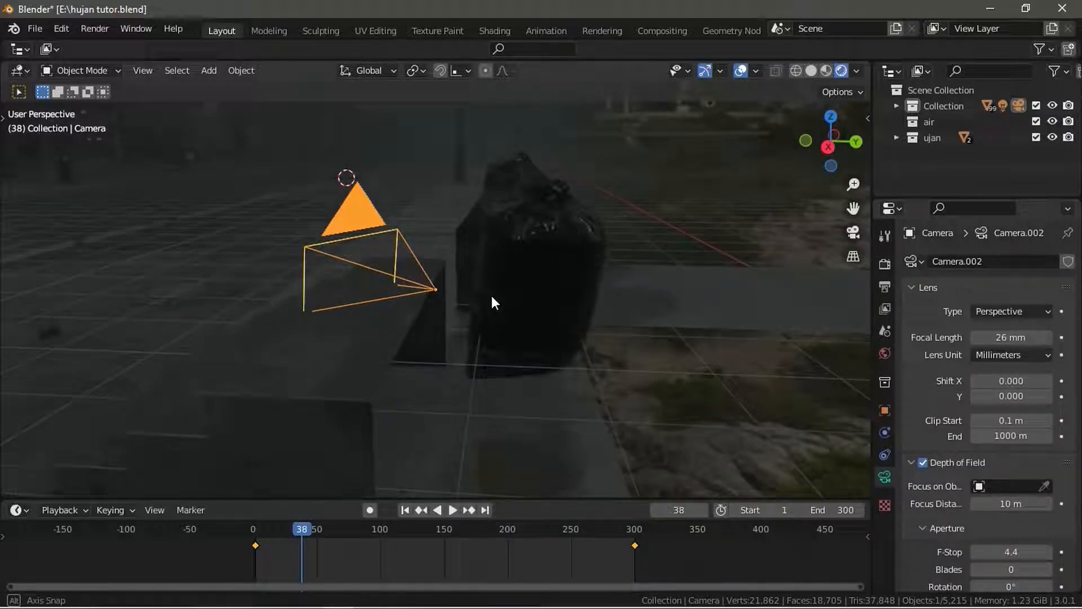
key(shift+a)
key(Escape)
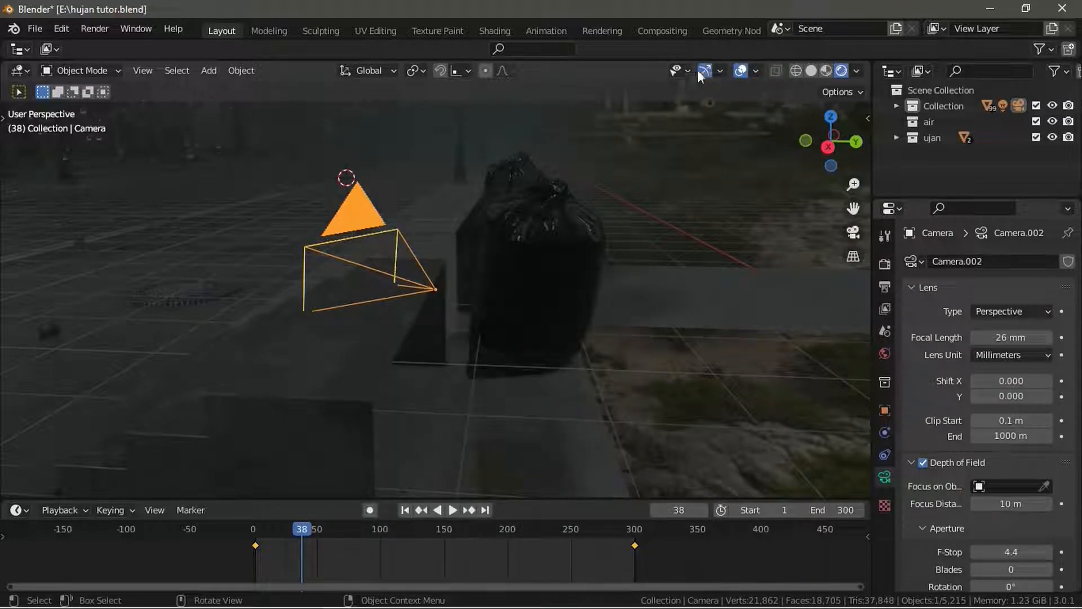
key(shift+a)
mouse_move(317, 404)
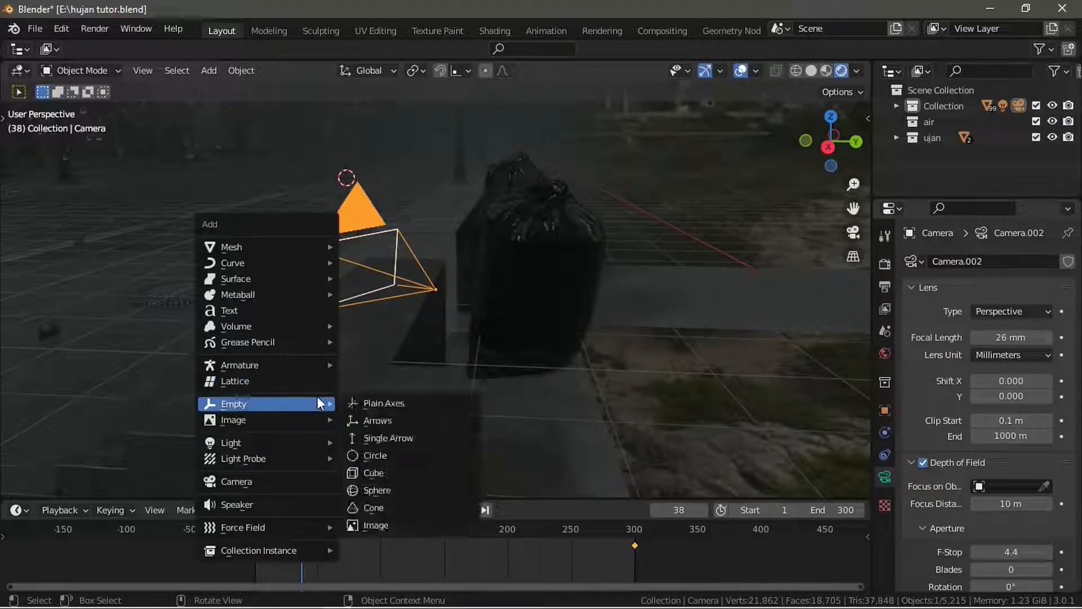
click(353, 396)
middle_drag(352, 397, 517, 228)
Step: Move the empty along the global X axis and freely across the street towards the camera area
key(g)
key(x)
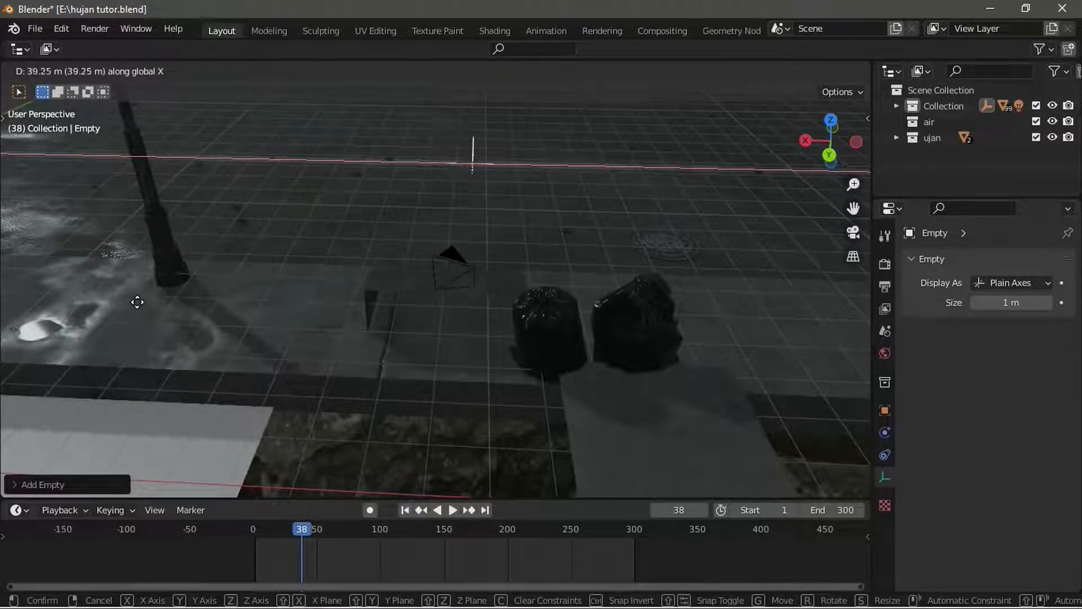
click(512, 247)
middle_drag(512, 247, 203, 387)
key(g)
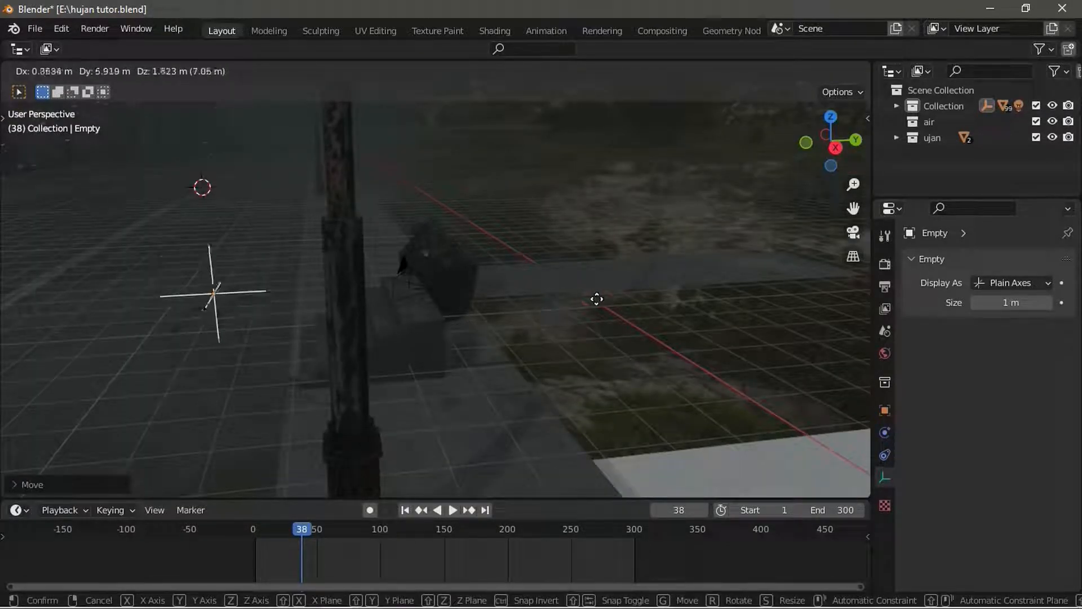
click(637, 297)
Step: Fine-tune the empty's position by the steps in front of the camera and the garbage bags
middle_drag(587, 278, 502, 262)
scroll(494, 258, up, 3)
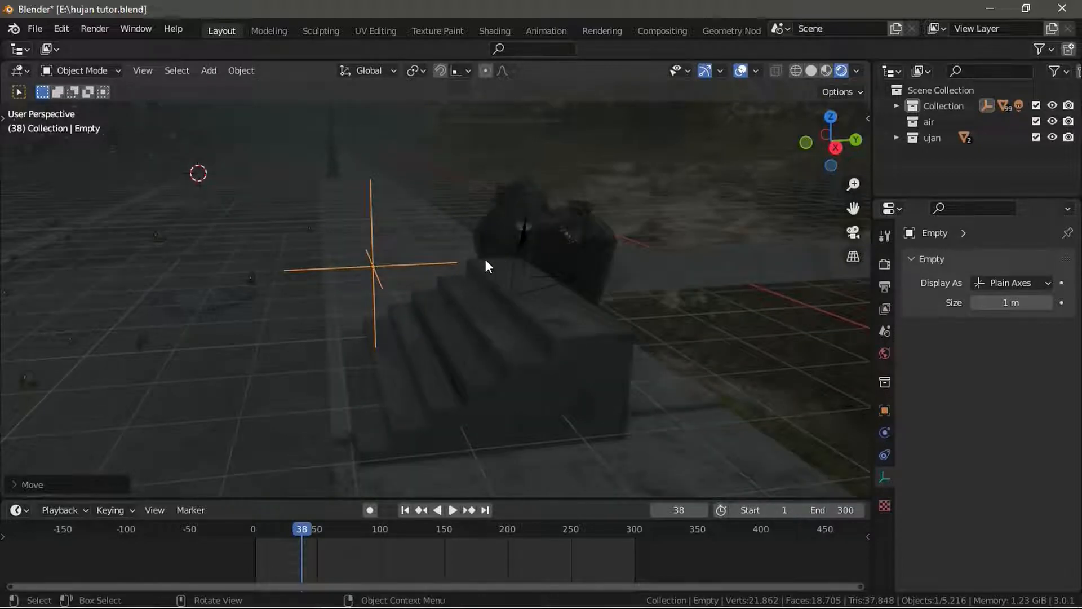
key(g)
click(492, 261)
key(g)
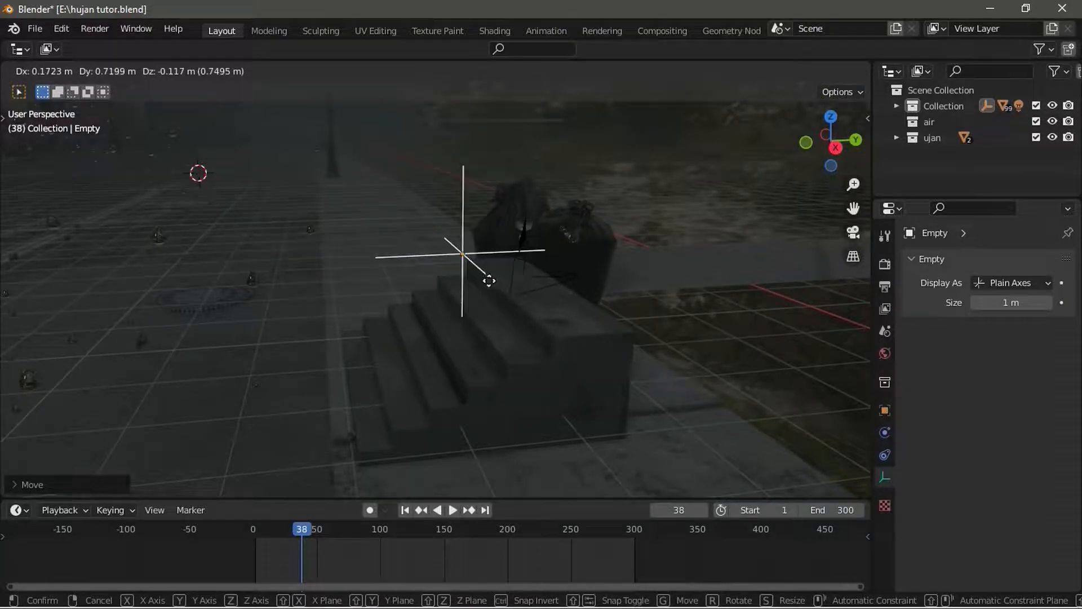
click(496, 282)
scroll(494, 282, up, 2)
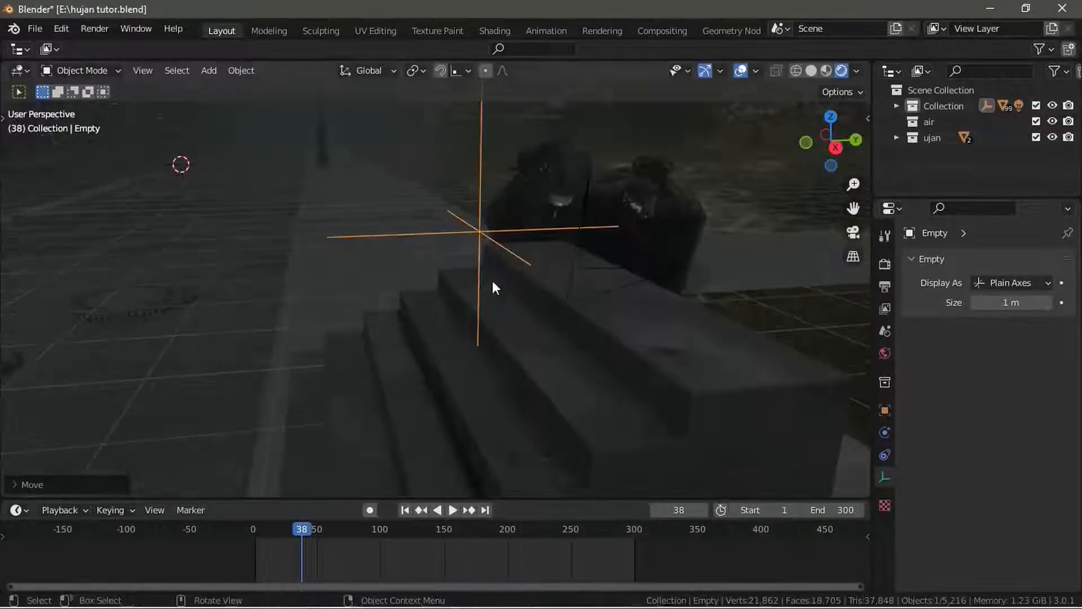
Step: Reposition the empty freely over the street, just in front of the camera
click(590, 197)
middle_drag(604, 235, 377, 258)
click(451, 238)
key(g)
click(456, 261)
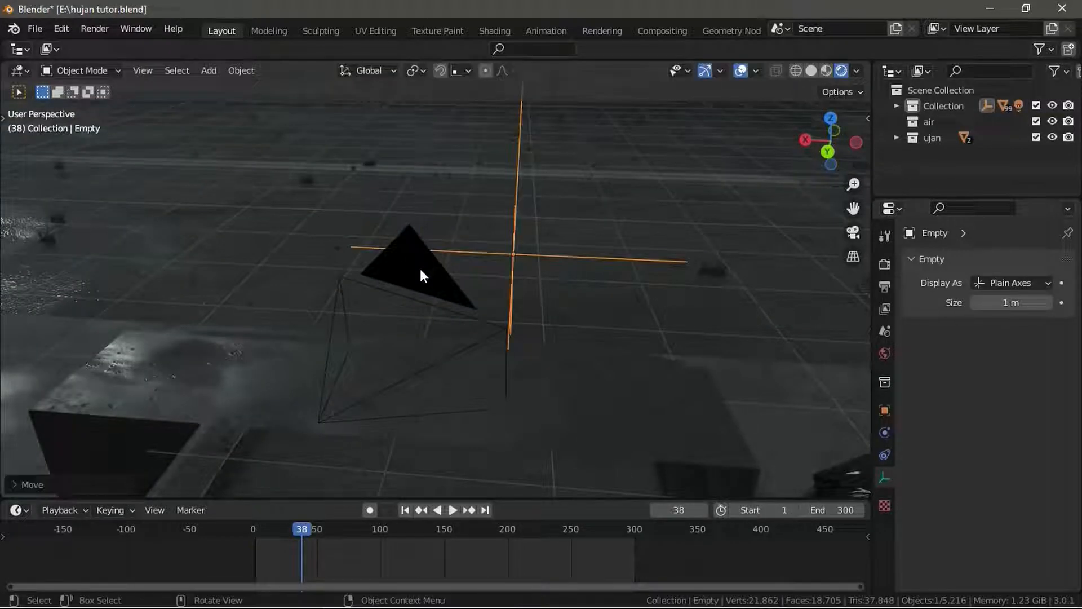
Step: Select the camera and pick the empty as its depth of field focus object
click(420, 270)
scroll(1036, 489, down, 2)
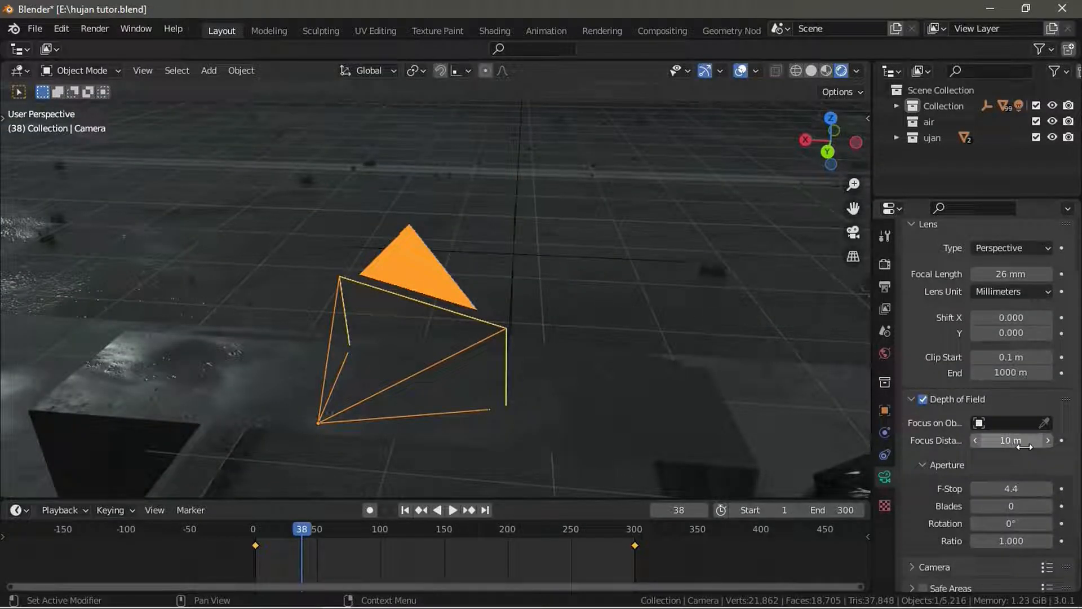
click(1044, 422)
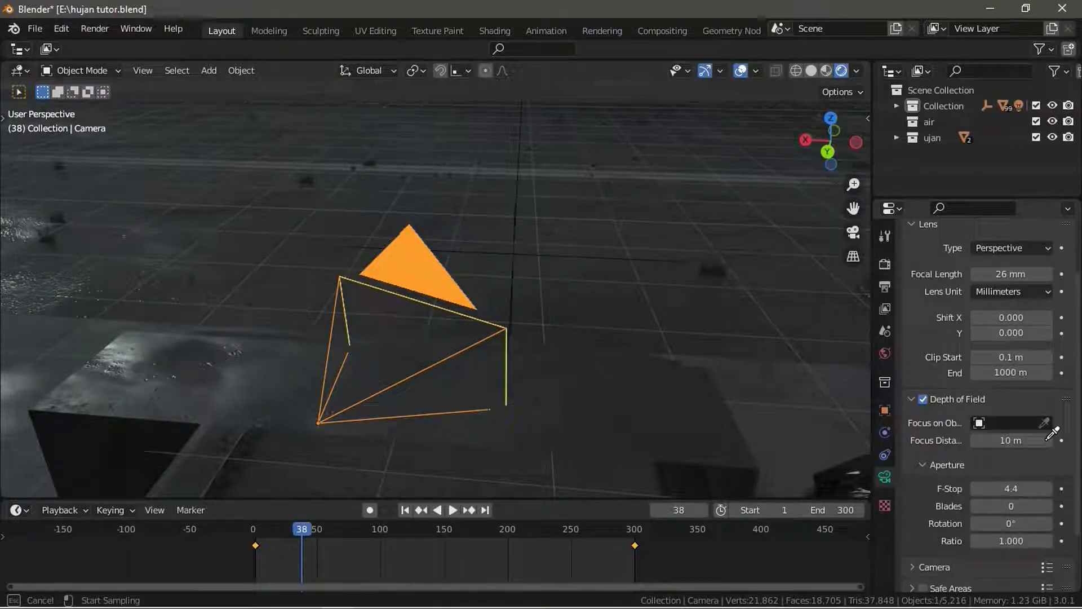
click(515, 260)
Step: Look through the camera and set its depth of field F-Stop to 1.8
click(1025, 491)
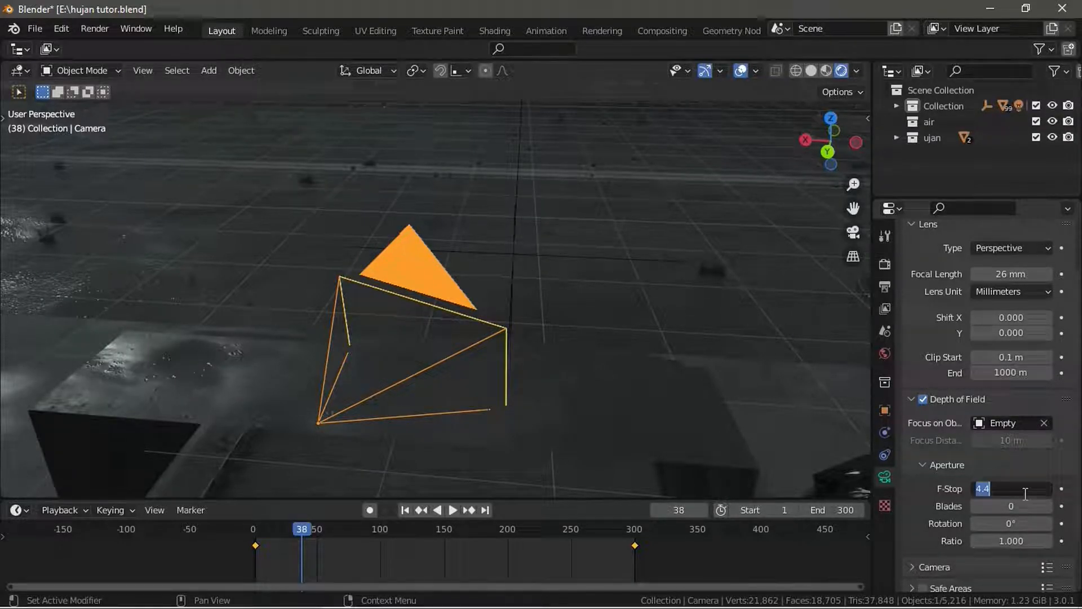
click(749, 442)
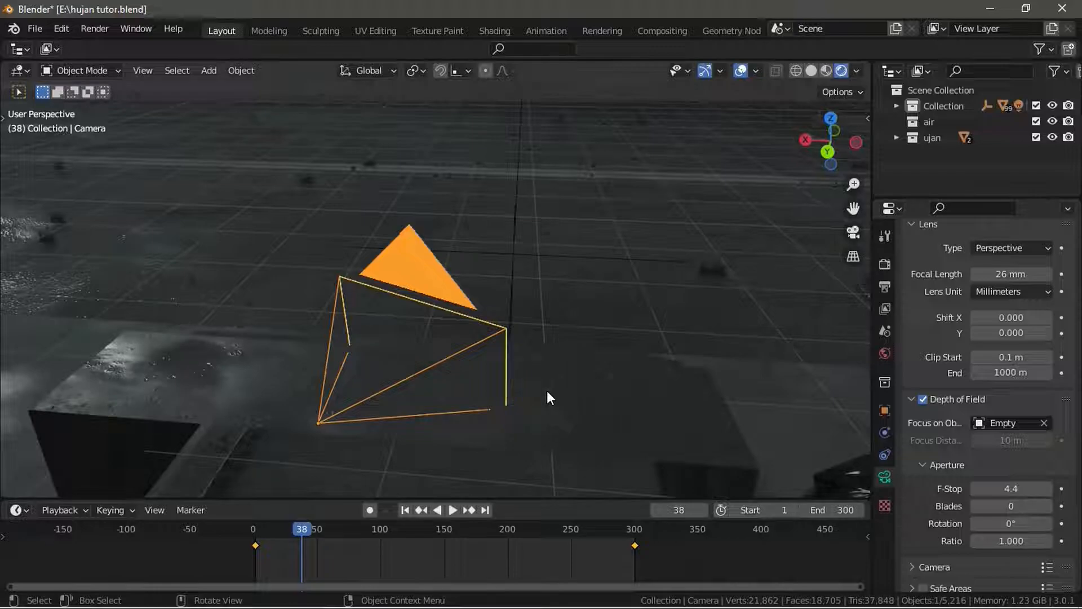
key(KP_0)
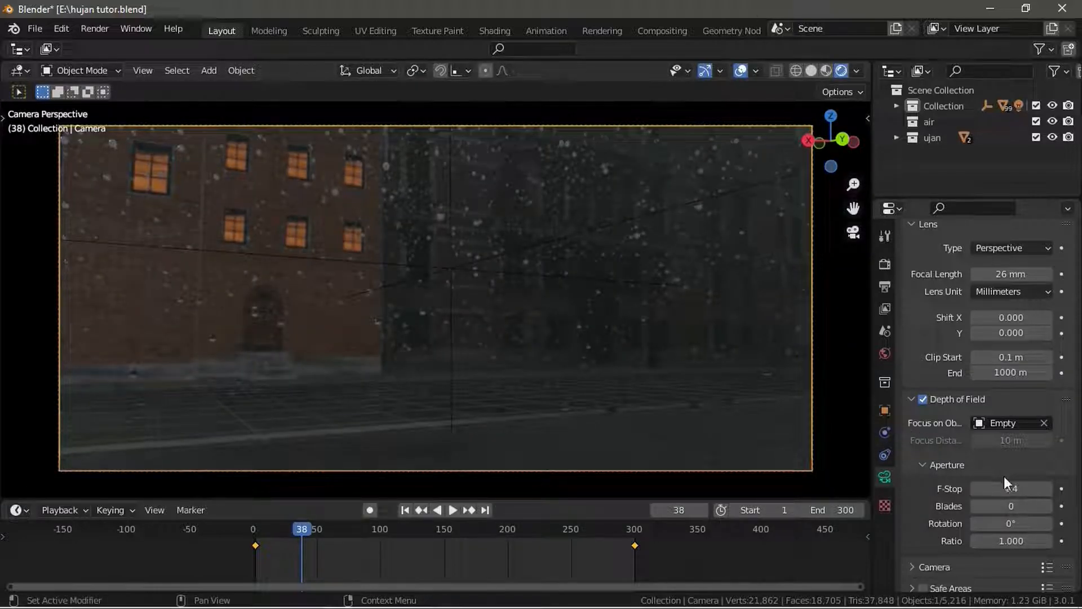
click(1017, 489)
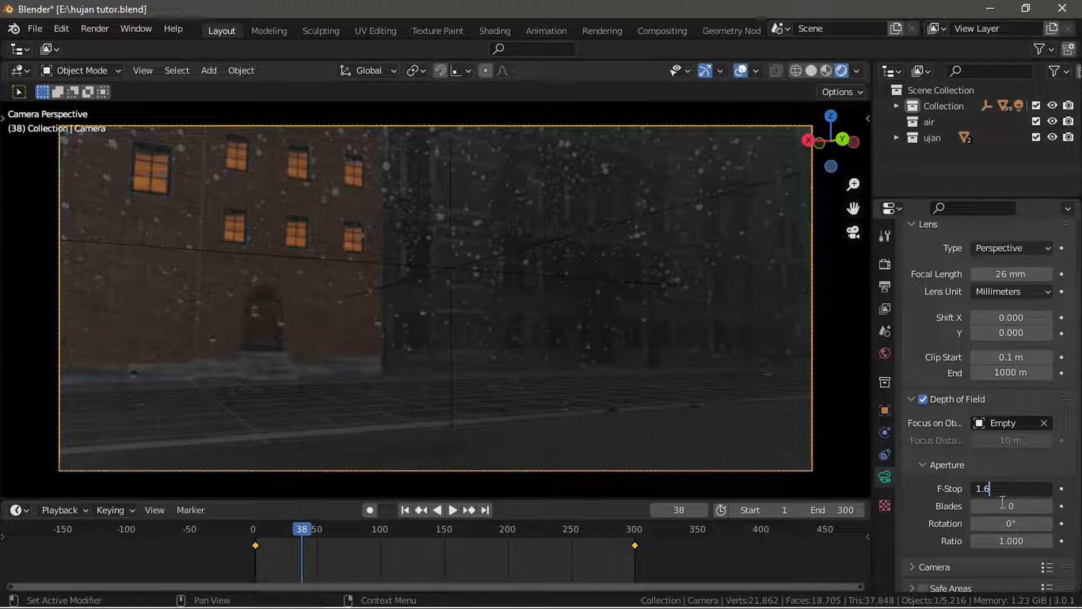
key(BackSpace)
text(8)
key(Return)
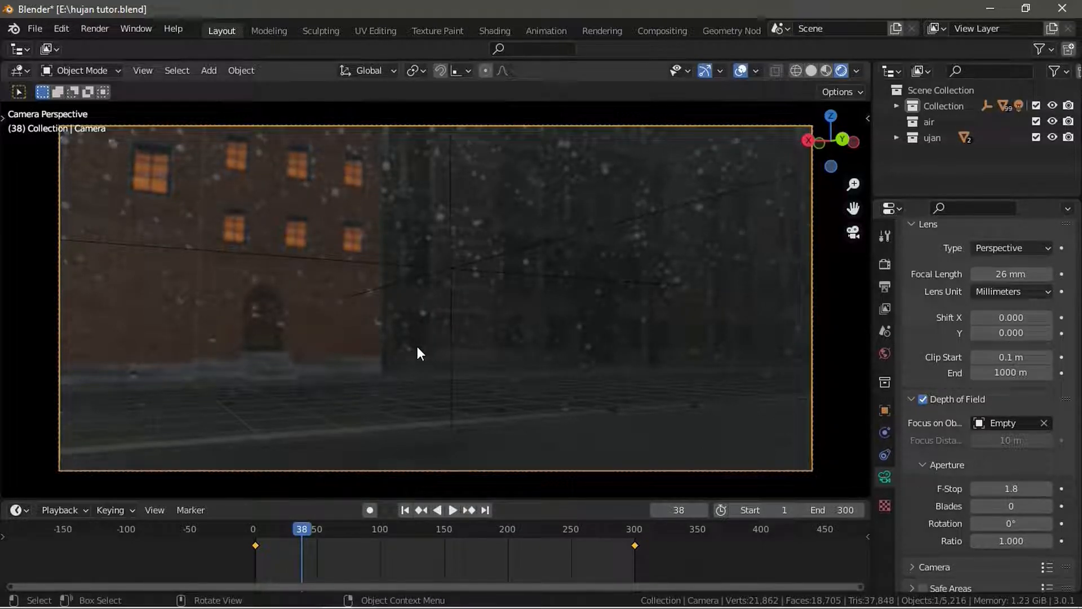
Step: Switch the viewport to solid shading, render the current frame as a still image and close the render window
key(z)
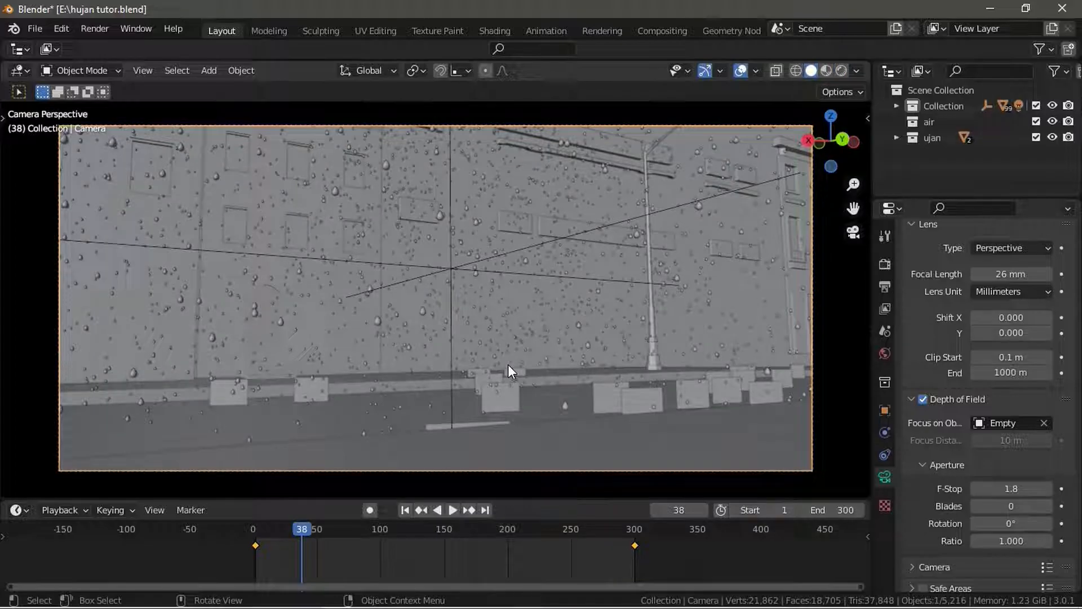
key(F12)
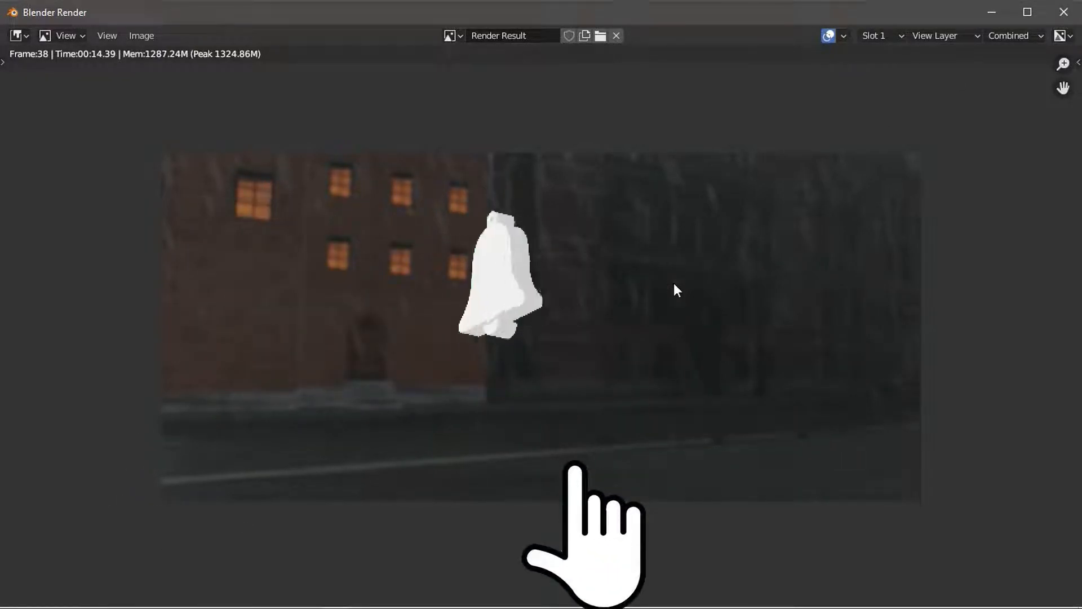
click(1064, 11)
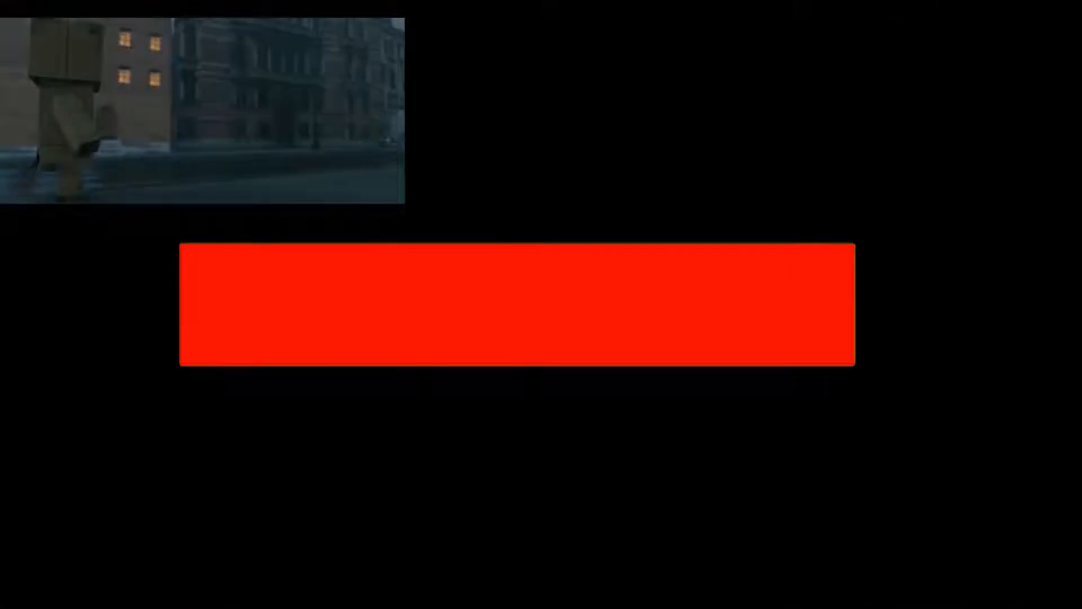